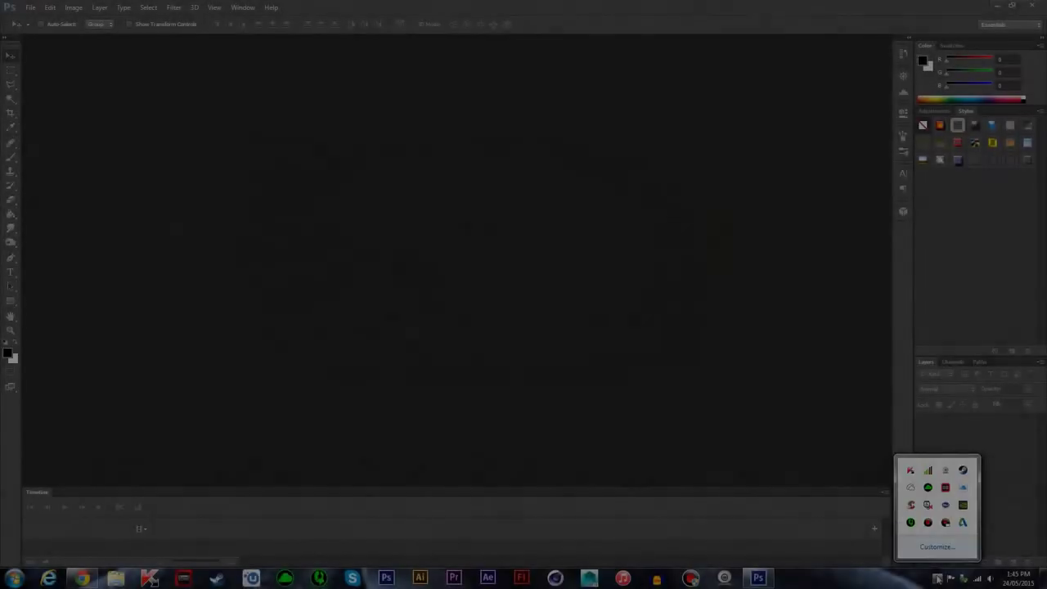
- Create a new blank Oddworld document
left_click(30, 7)
left_click(47, 17)
type("Oddworl")
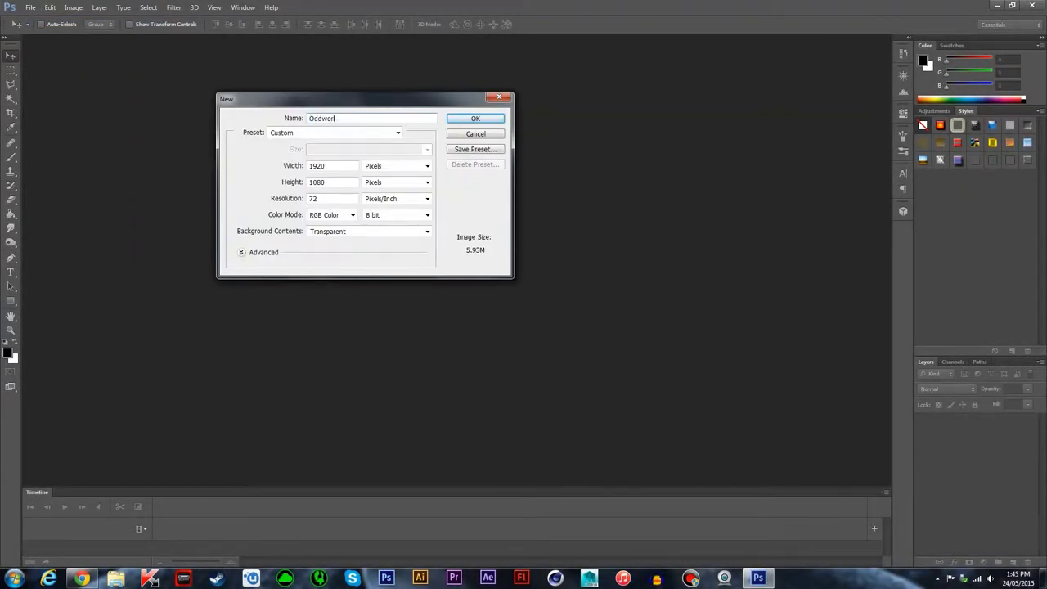
type("d")
key("Return")
- Open the grungy metal wall texture and close the empty Oddworld document
key("ctrl+o")
scroll(572, 311, "down", 5)
double_click(573, 398)
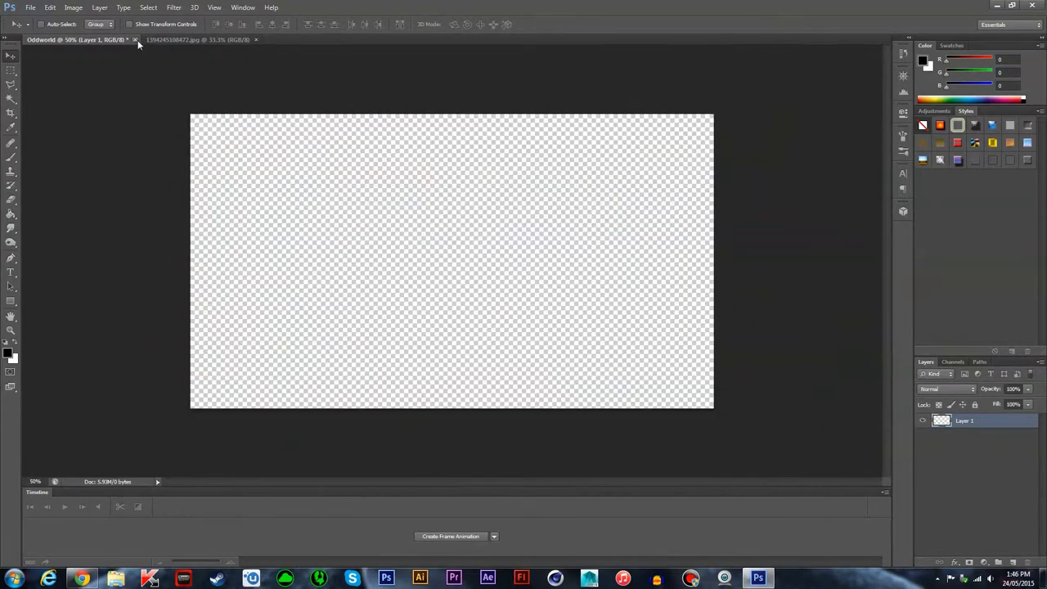
left_click(135, 39)
- Darken the wall with a Lighting Effects spotlight, then browse for the RuptureFarms logo
key("ctrl+plus")
left_click(173, 7)
left_click(327, 207)
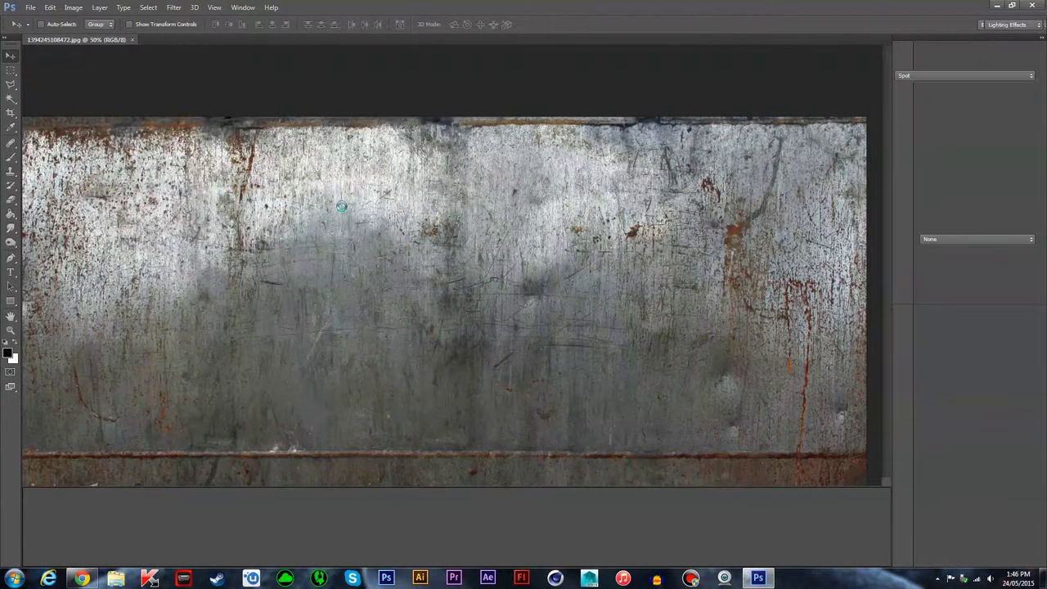
left_click_drag(444, 294, 480, 306)
key("Return")
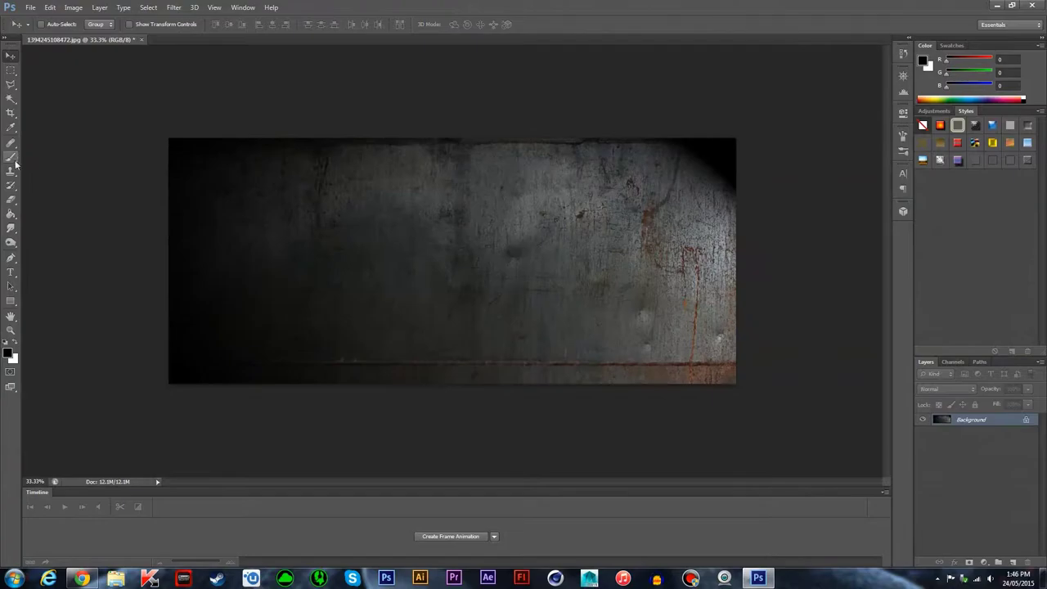
key("ctrl+o")
scroll(565, 245, "down", 5)
- Open Rupture_Farms.png, copy the whole logo and paste it onto the wall texture
double_click(524, 299)
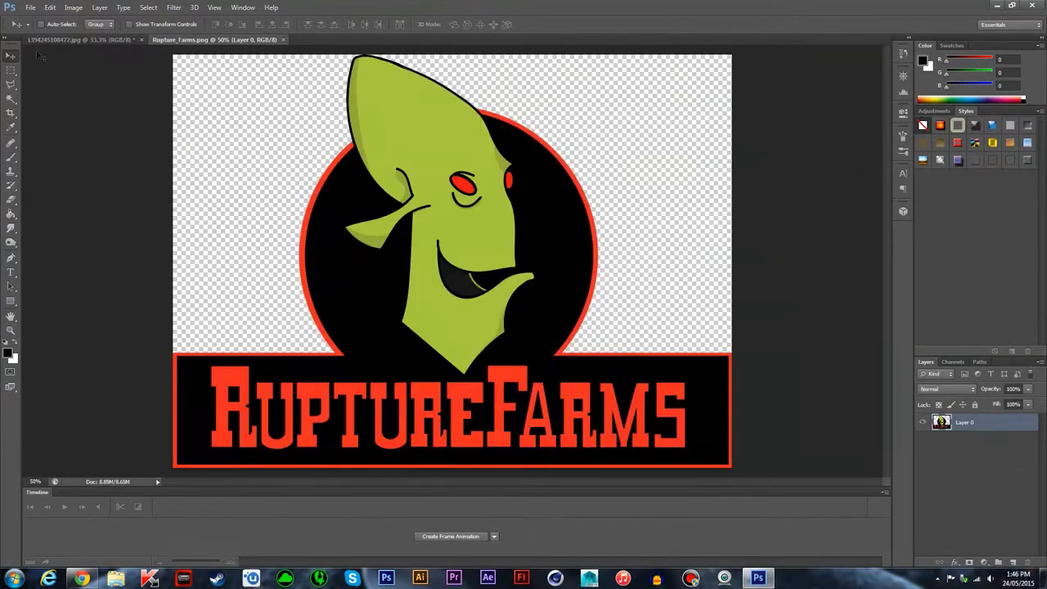
key("ctrl+a")
key("ctrl+c")
left_click(82, 40)
key("ctrl+v")
- Scale the pasted logo down to a small emblem with Free Transform
key("ctrl+t")
mouse_move(619, 122)
left_mouse_down()
mouse_move(521, 190)
mouse_move(533, 176)
left_mouse_up()
key("h")
key("Return")
- Give the logo Bevel & Emboss with Contour and a lighter grey Texture pattern
double_click(994, 419)
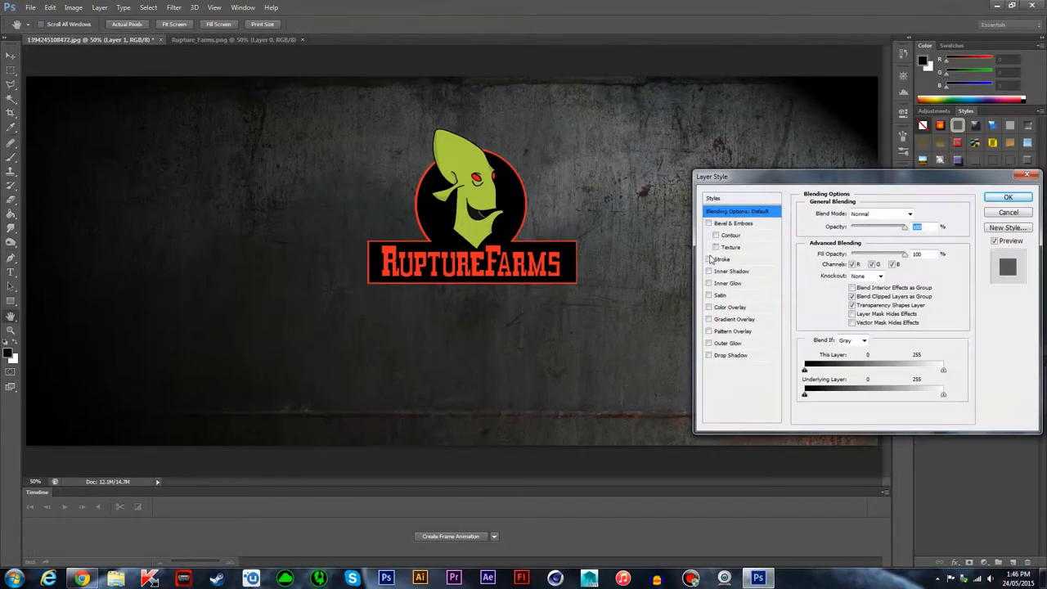
left_click(709, 223)
left_click(715, 234)
left_click(730, 247)
left_click(860, 225)
left_click(757, 270)
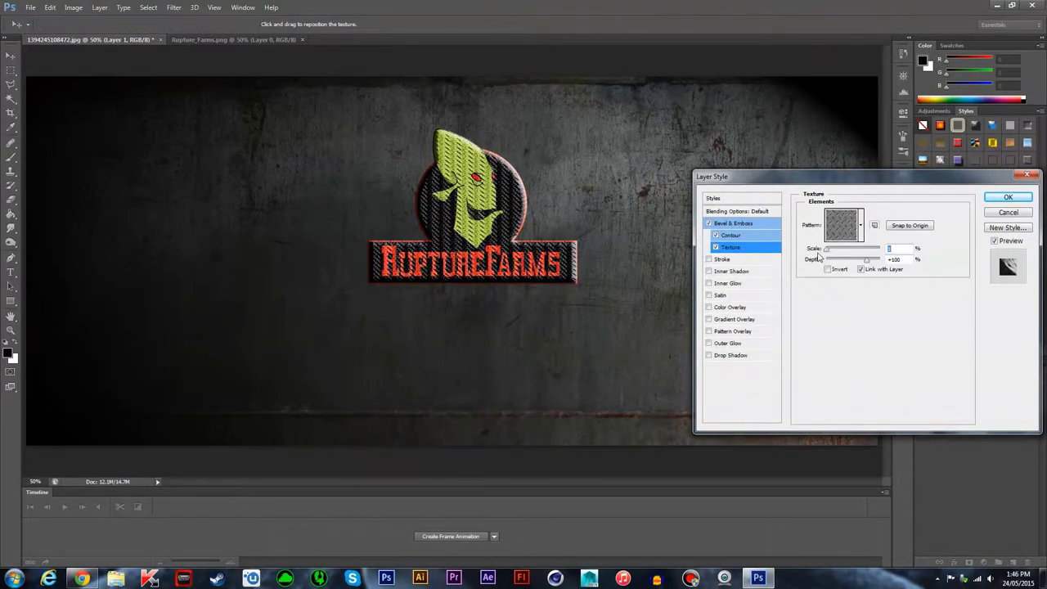
left_click(862, 232)
double_click(792, 294)
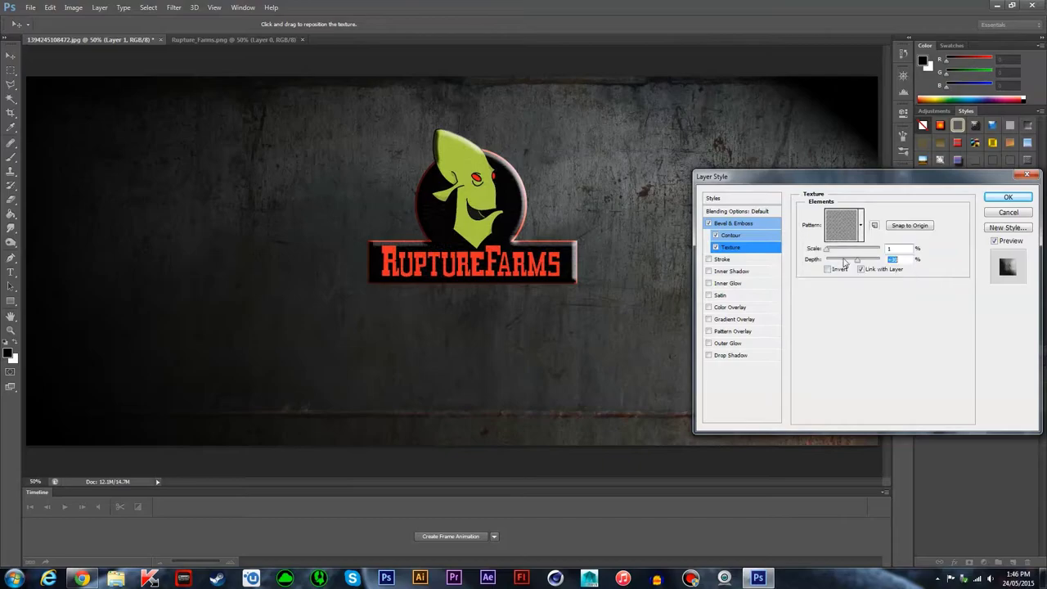
- Add an angled Drop Shadow to the logo and accept the layer style
left_click(730, 355)
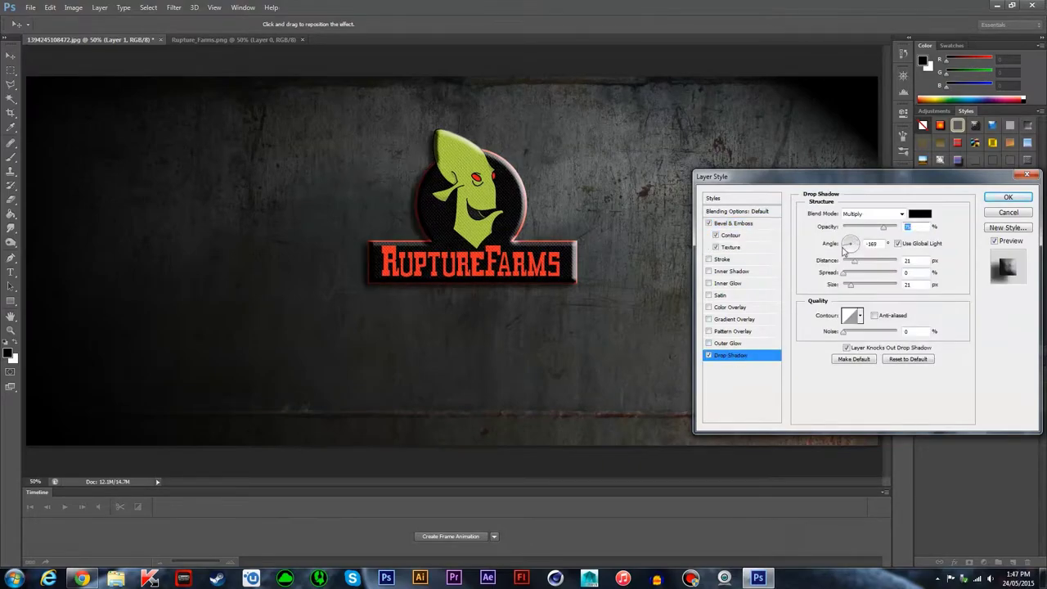
left_click_drag(844, 251, 862, 263)
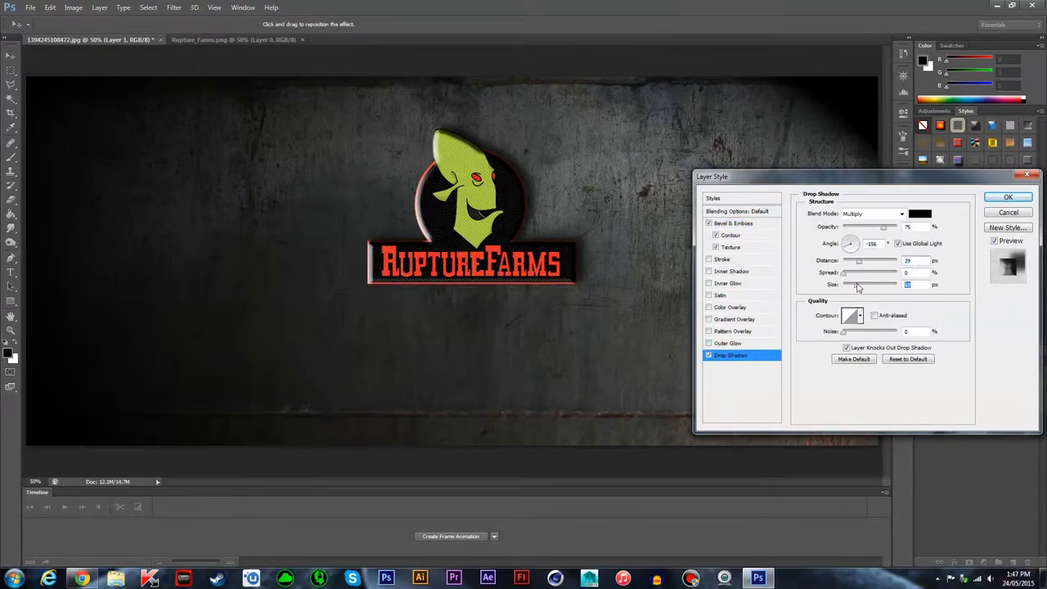
left_click(990, 199)
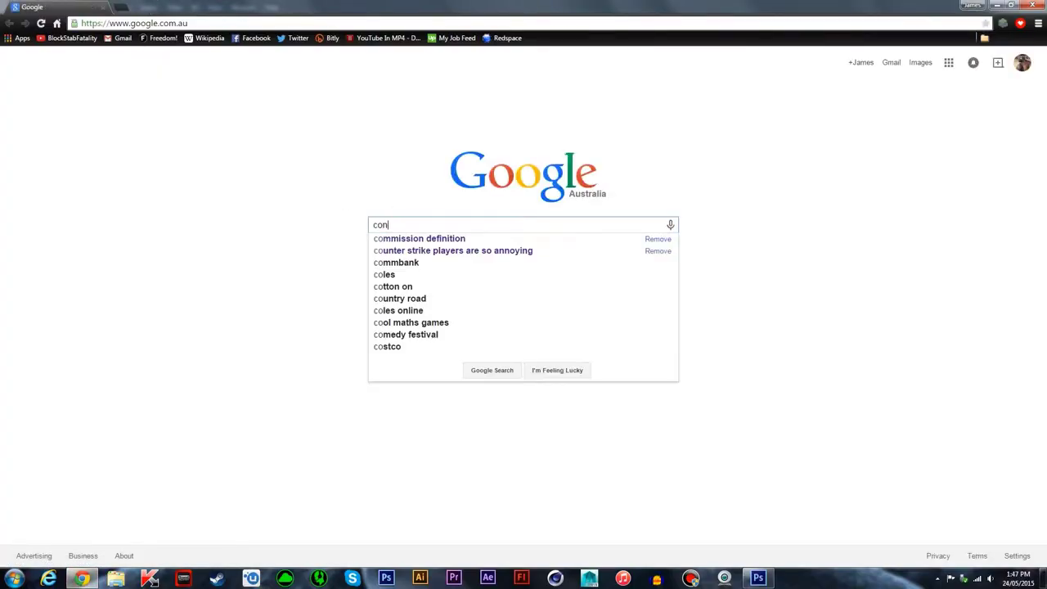
- Search Google Images for 'closed down' and browse the results
type("closed down")
key("Return")
left_click(115, 94)
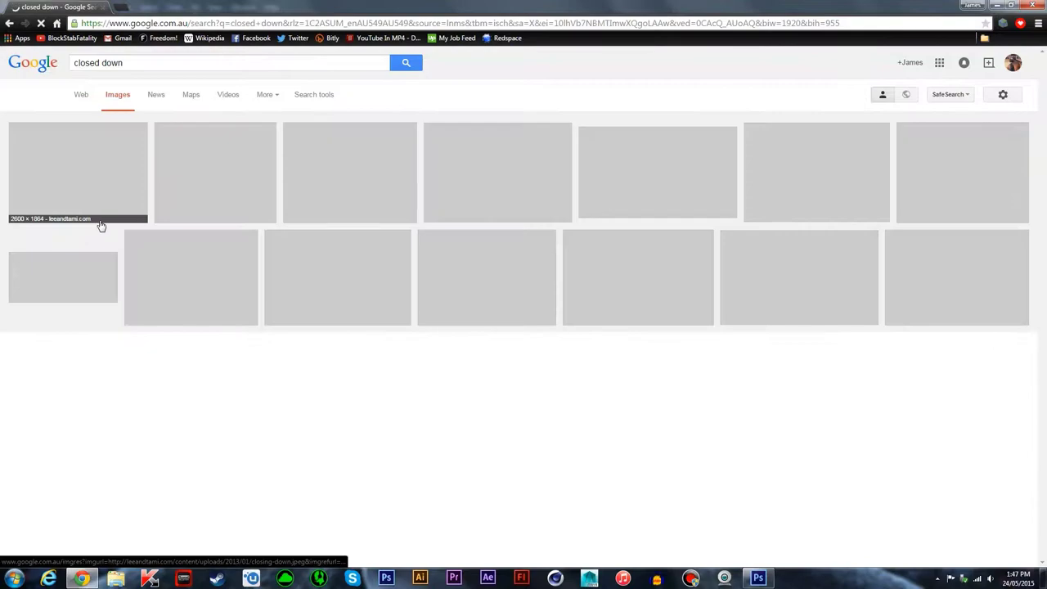
scroll(220, 262, "down", 5)
scroll(220, 261, "down", 5)
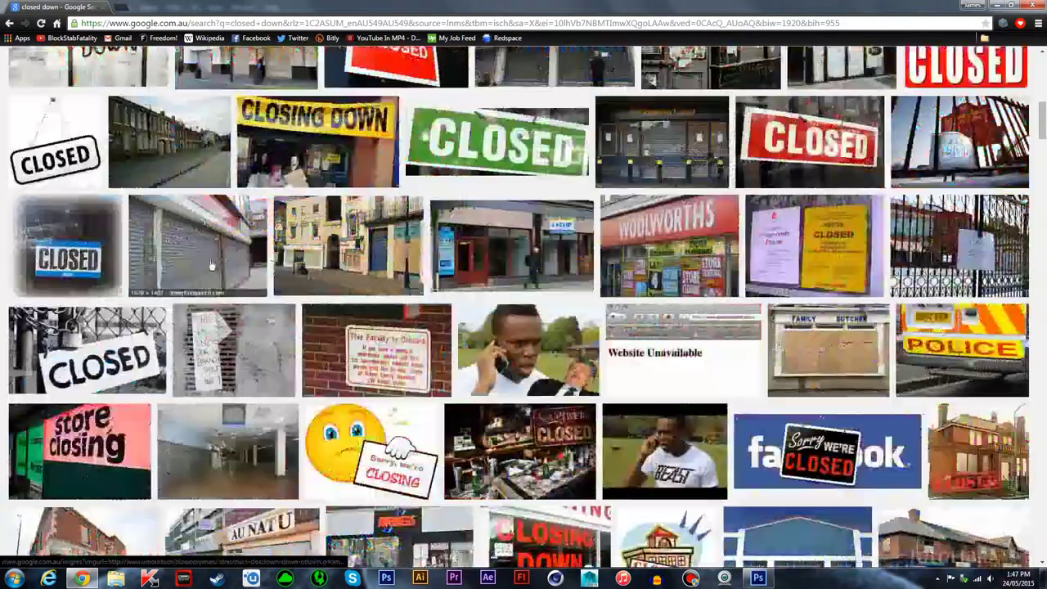
scroll(219, 261, "down", 5)
scroll(219, 262, "up", 5)
scroll(220, 261, "up", 5)
scroll(219, 262, "up", 5)
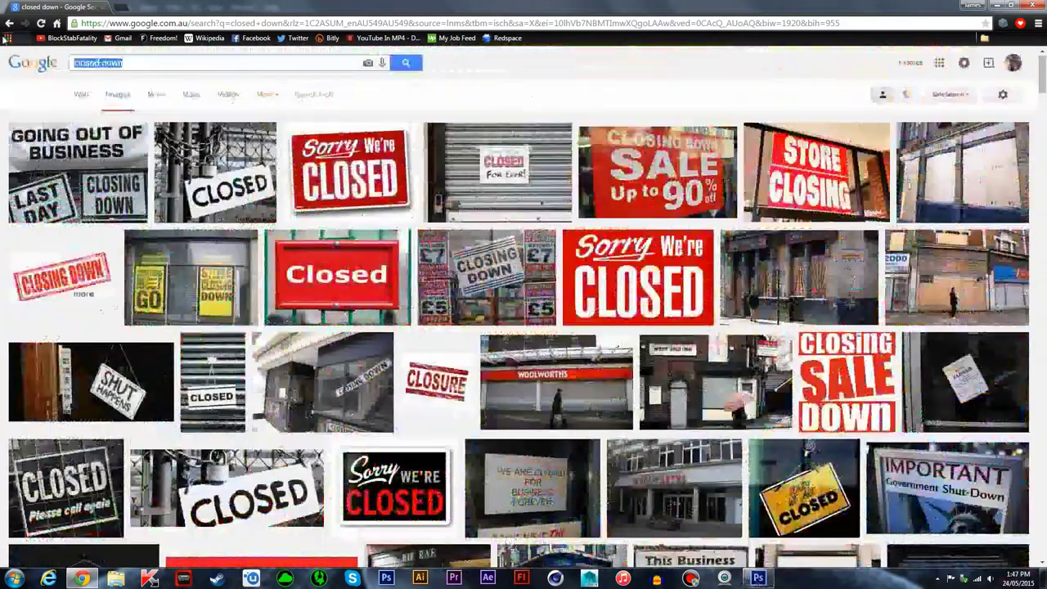
- Search Google Images for 'mudookon' and browse the results
type("mudookon")
key("Return")
scroll(525, 237, "down", 4)
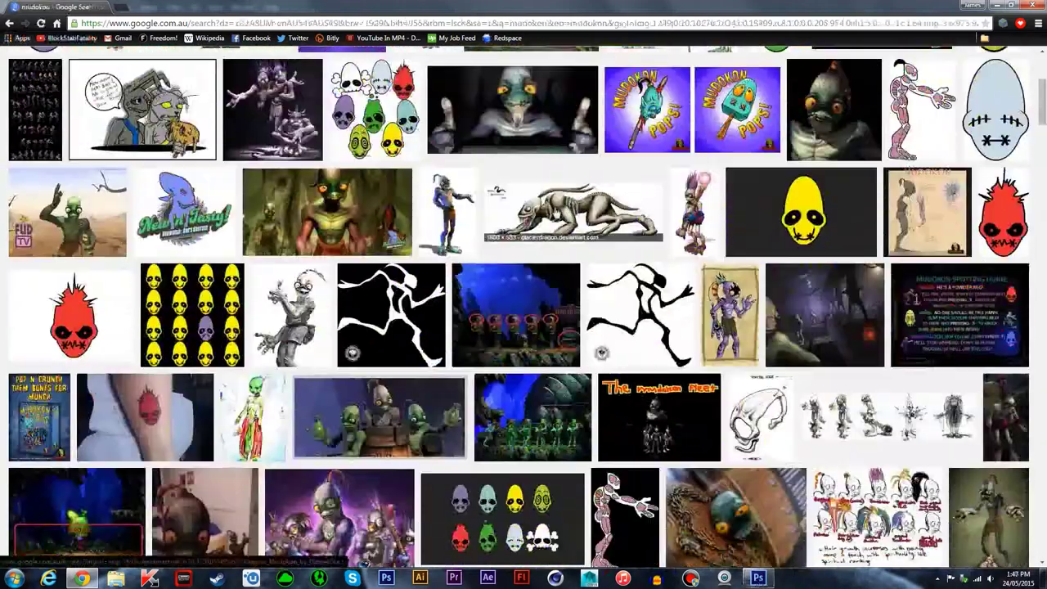
scroll(525, 238, "down", 2)
scroll(525, 237, "down", 7)
scroll(368, 254, "down", 2)
scroll(245, 262, "down", 3)
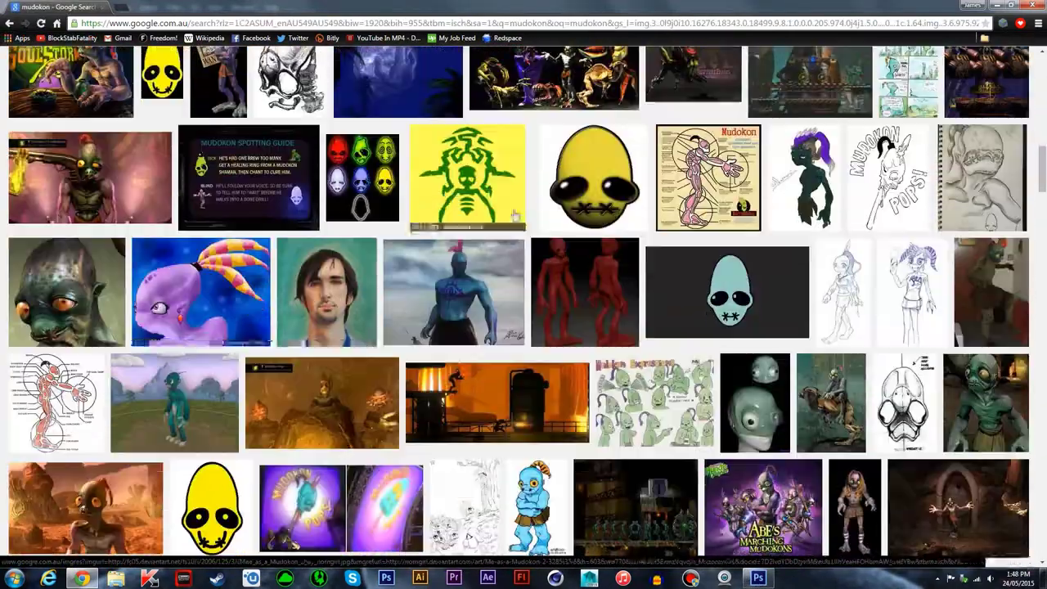
scroll(209, 270, "up", 1)
scroll(209, 269, "up", 15)
- Find the mudokon moon scene with a hand reaching toward the moon and save it
type("slave")
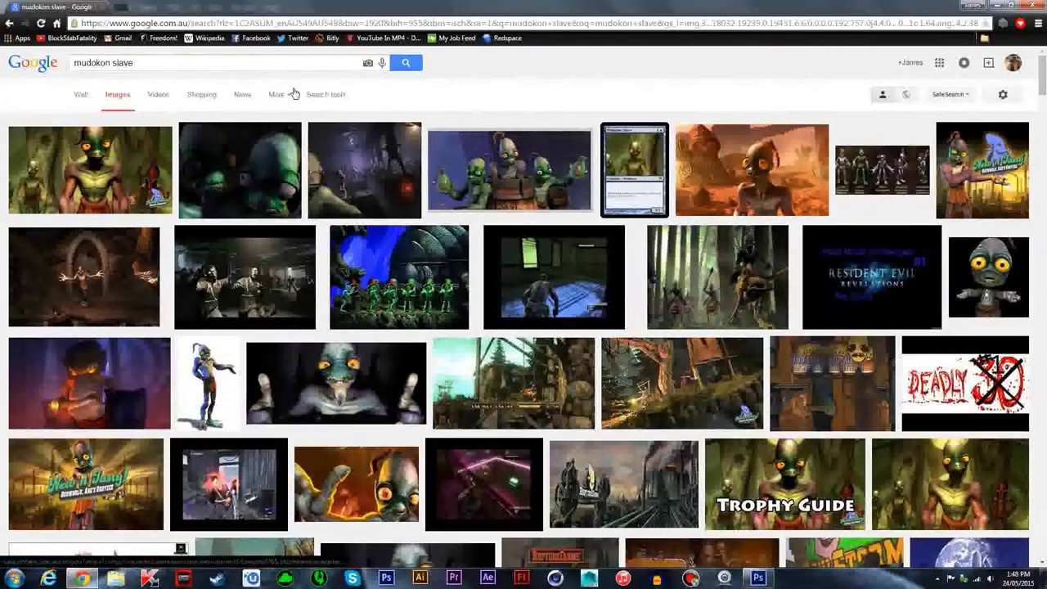
type("rm")
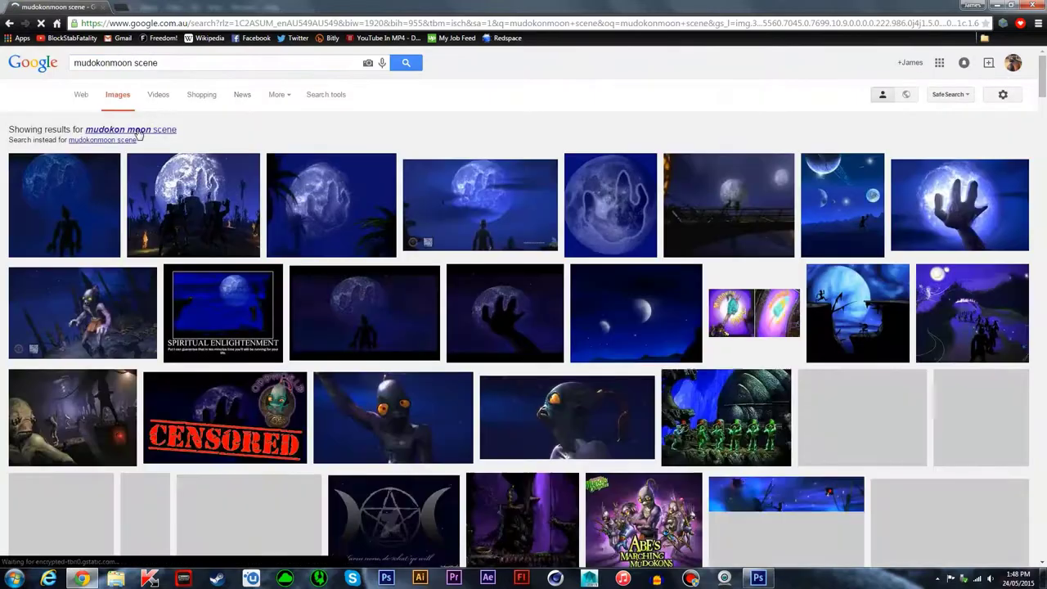
left_click(143, 114)
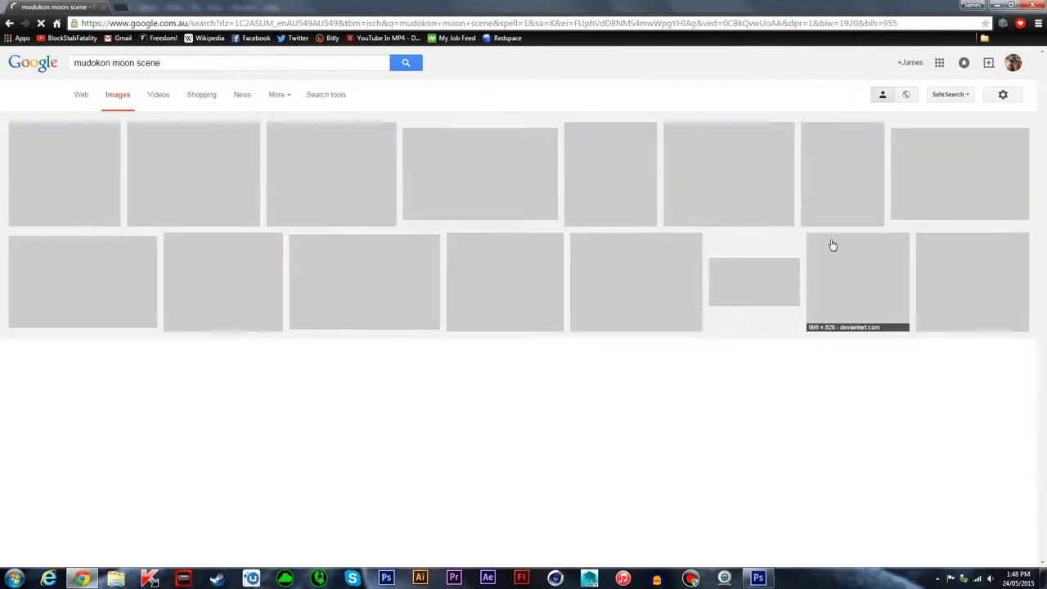
left_click(969, 172)
scroll(479, 236, "down", 3)
scroll(479, 236, "up", 3)
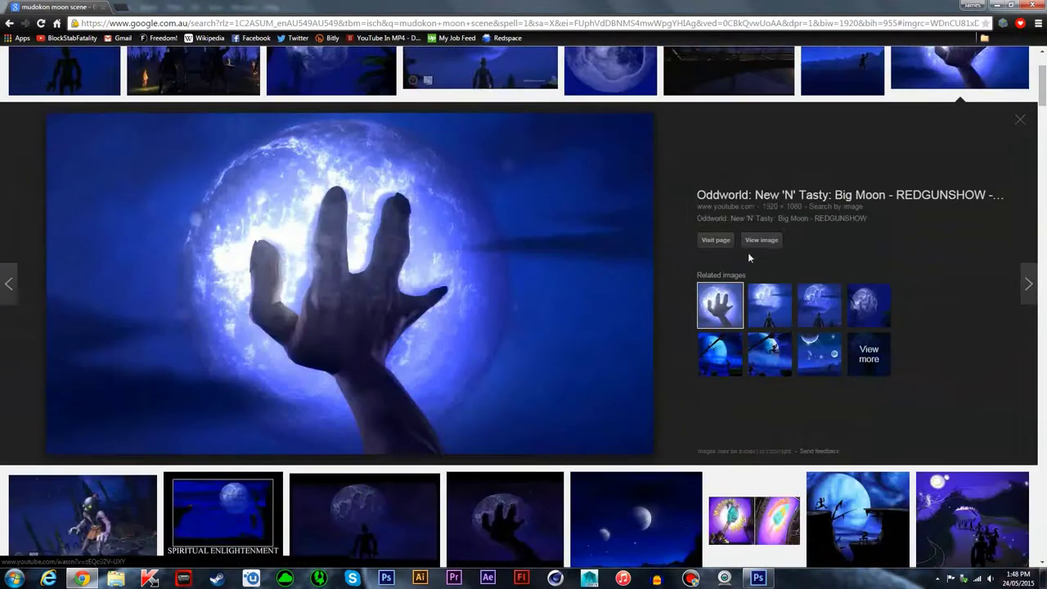
scroll(747, 252, "up", 2)
key("Return")
- Open the saved moon image and trace around the hand with the Magnetic Lasso
key("ctrl+o")
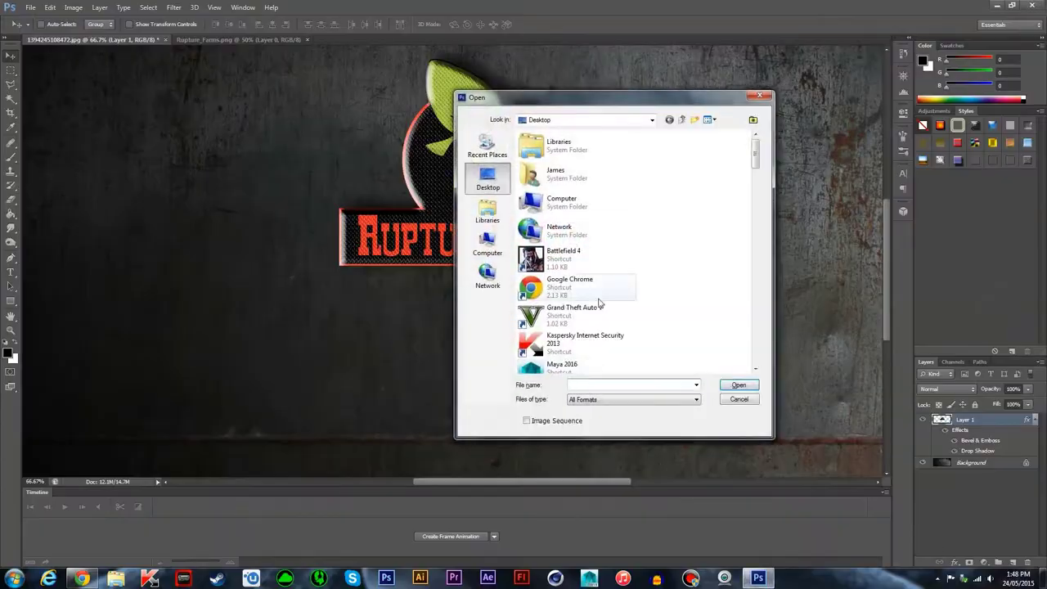
type("max")
key("Return")
right_click(11, 83)
left_click(57, 106)
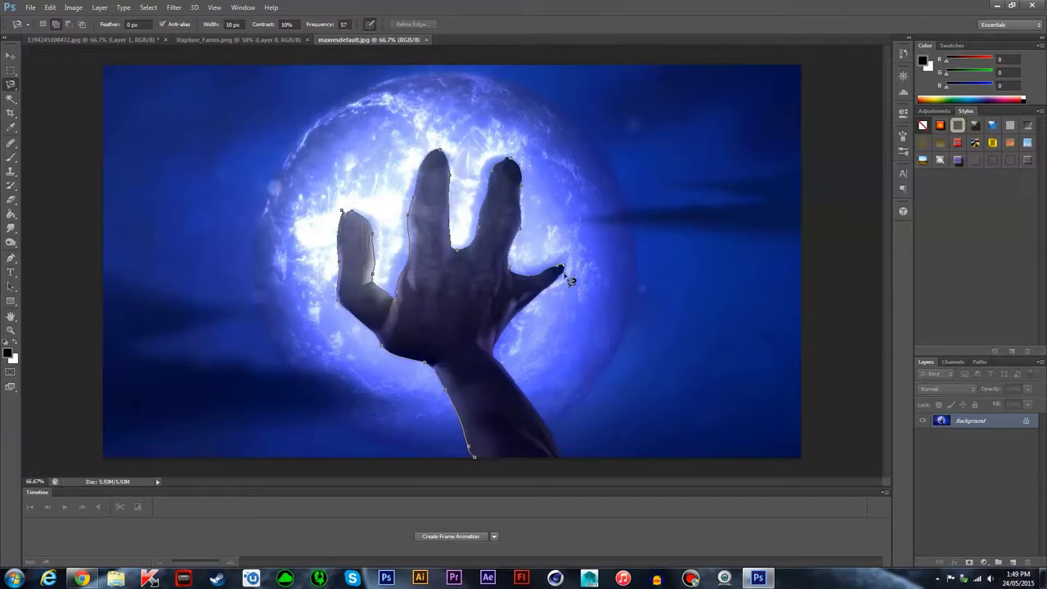
left_click(570, 464)
- Copy the selected hand to its own layer and move it into the wall banner
key("m")
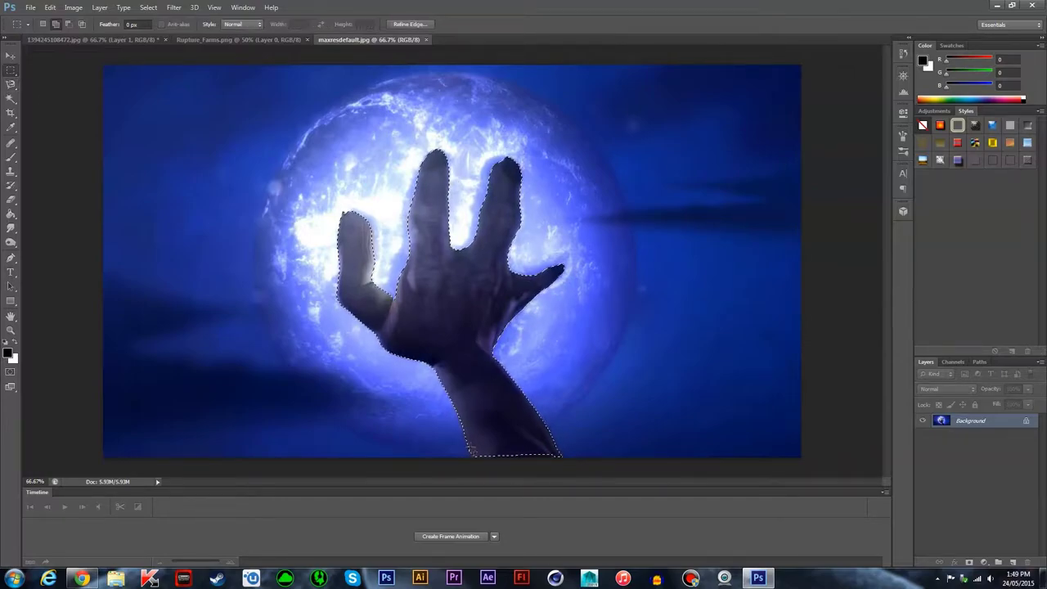
left_click_drag(553, 452, 558, 458)
right_click(509, 154)
left_click(531, 242)
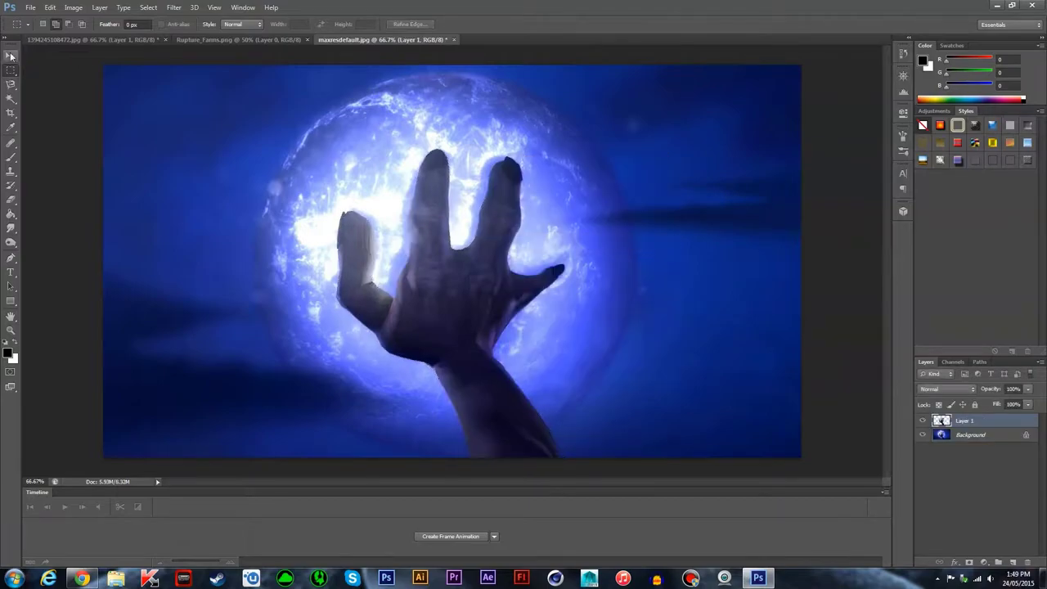
key("v")
left_click_drag(458, 286, 417, 309)
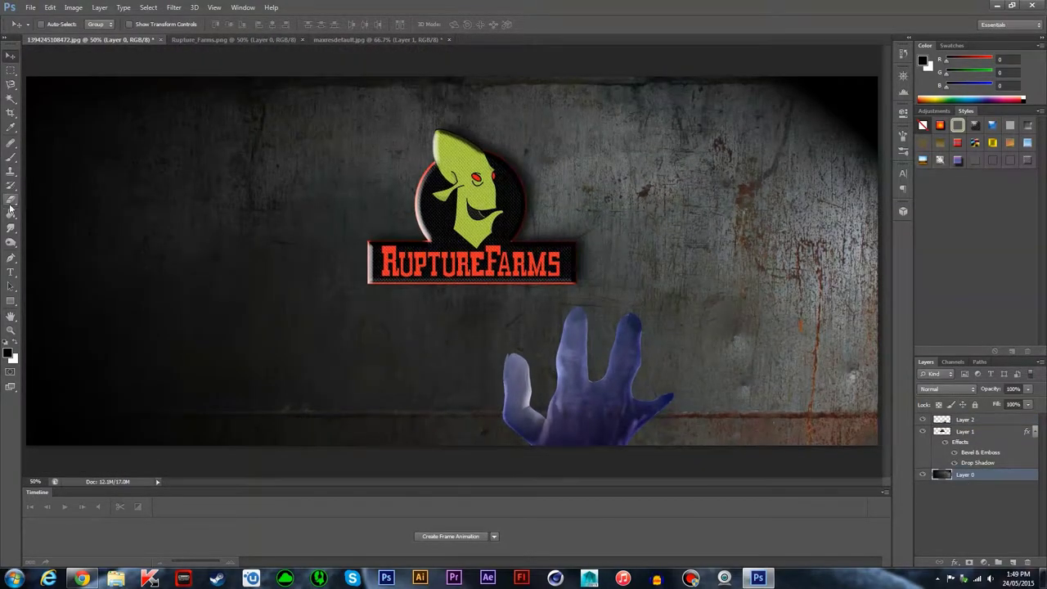
- Darken the wall with a soft gradient and select the hand layer
left_click(10, 211)
left_click_drag(867, 246, 766, 420)
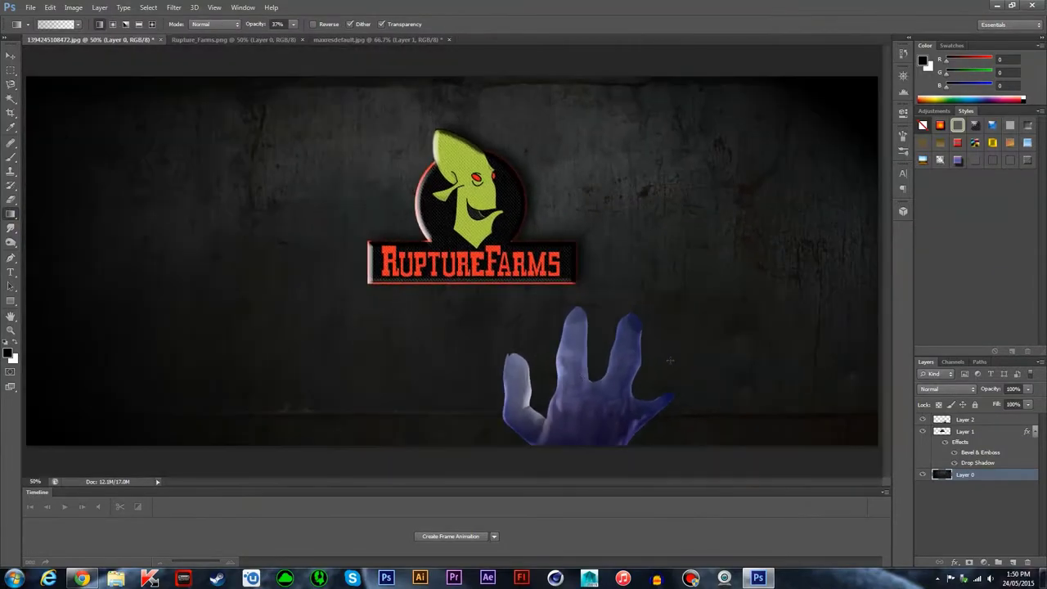
left_click(965, 419)
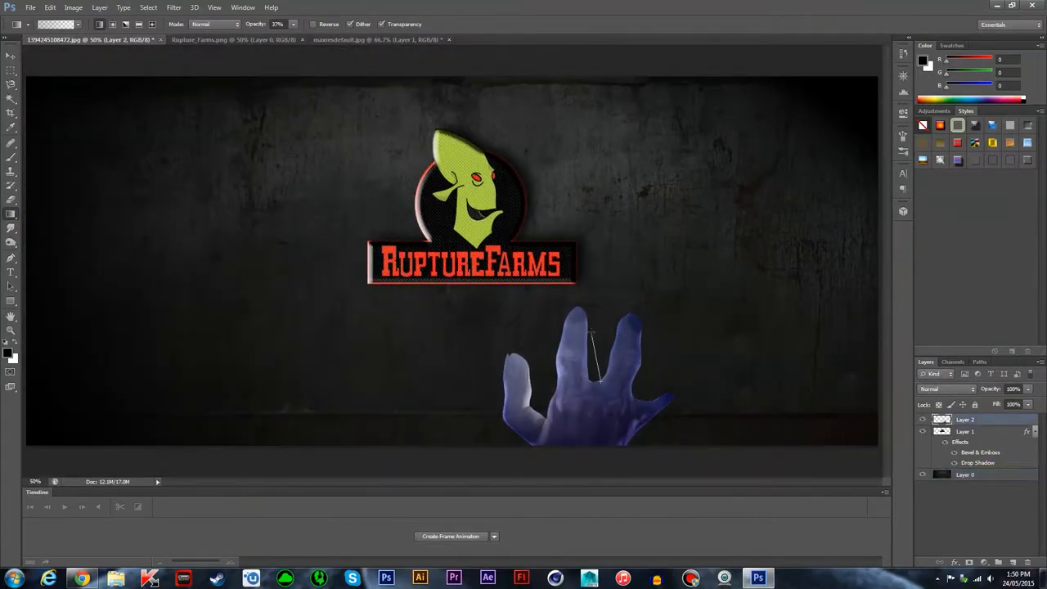
- Shrink the hand to about half size and place it below the logo
key("ctrl+t")
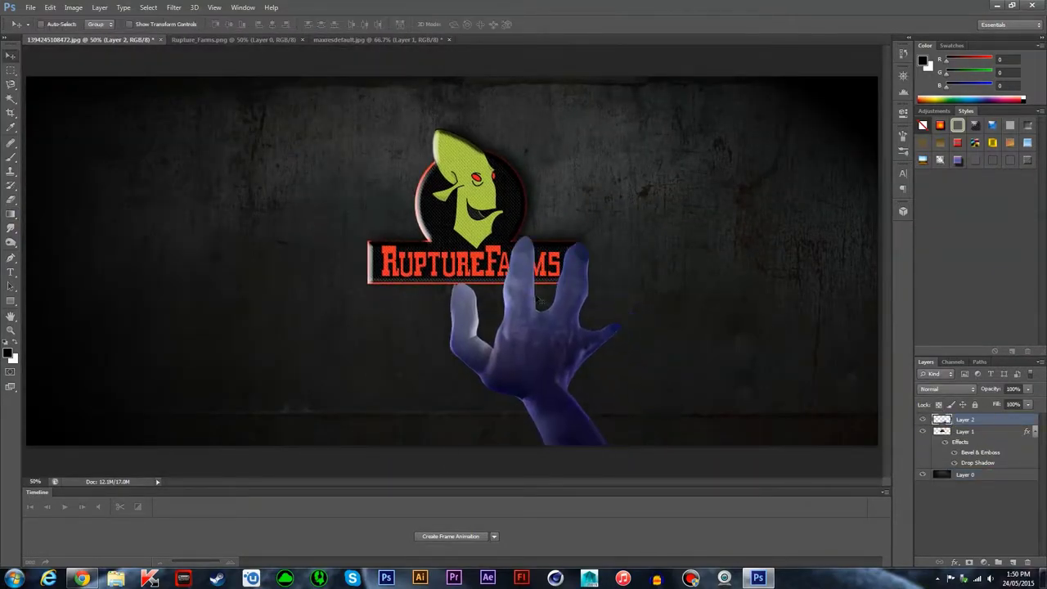
left_click_drag(622, 235, 533, 330)
left_click_drag(513, 393, 537, 357)
left_click_drag(561, 299, 553, 327)
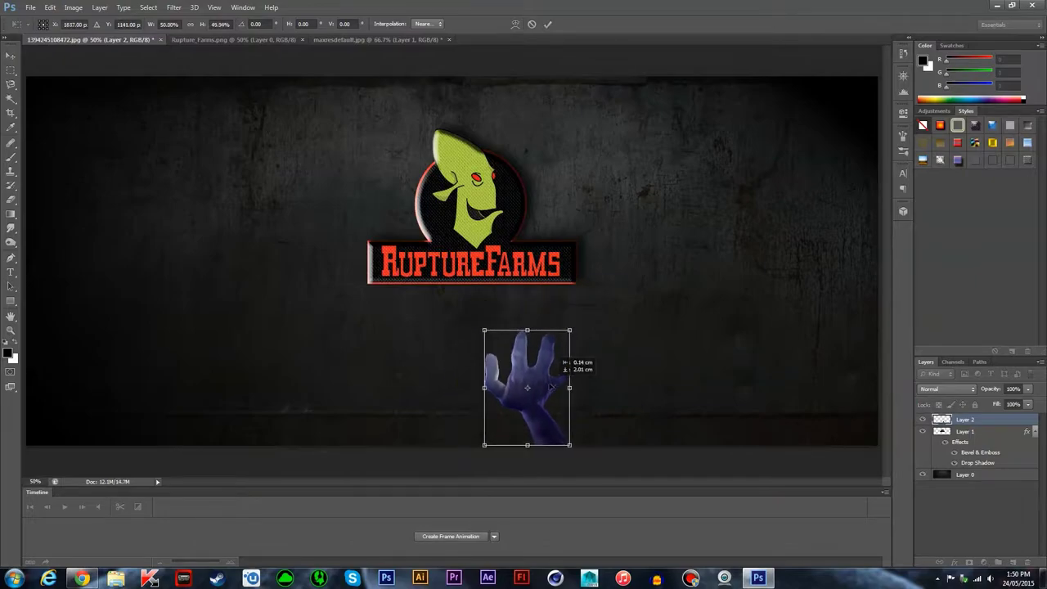
left_click_drag(517, 380, 543, 387)
left_click(95, 5)
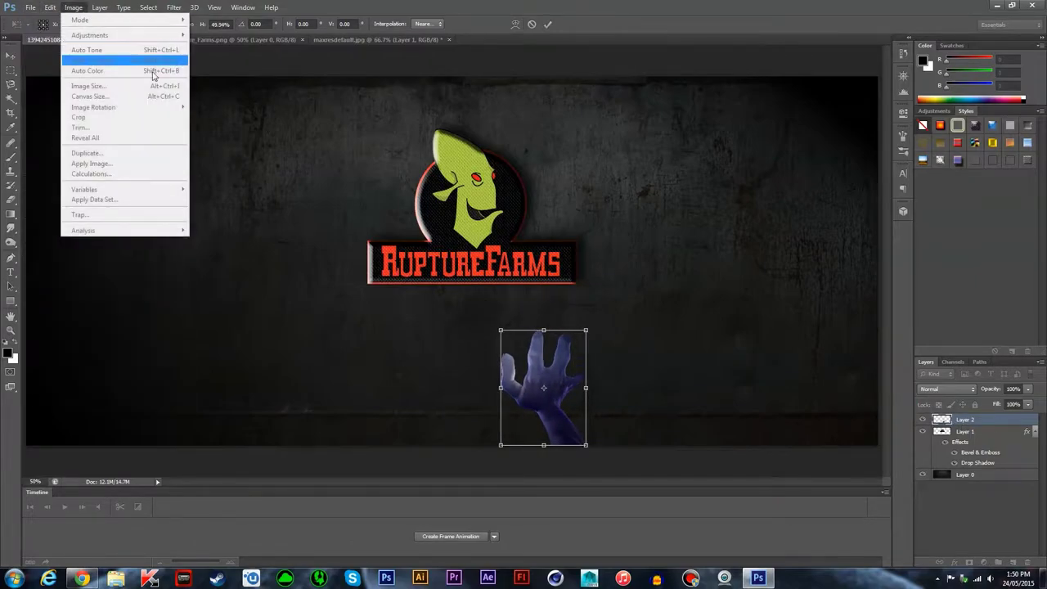
left_click(990, 426)
- Tint and darken the hand with Color Balance, Hue/Saturation and Brightness/Contrast
left_click(72, 6)
left_click(221, 101)
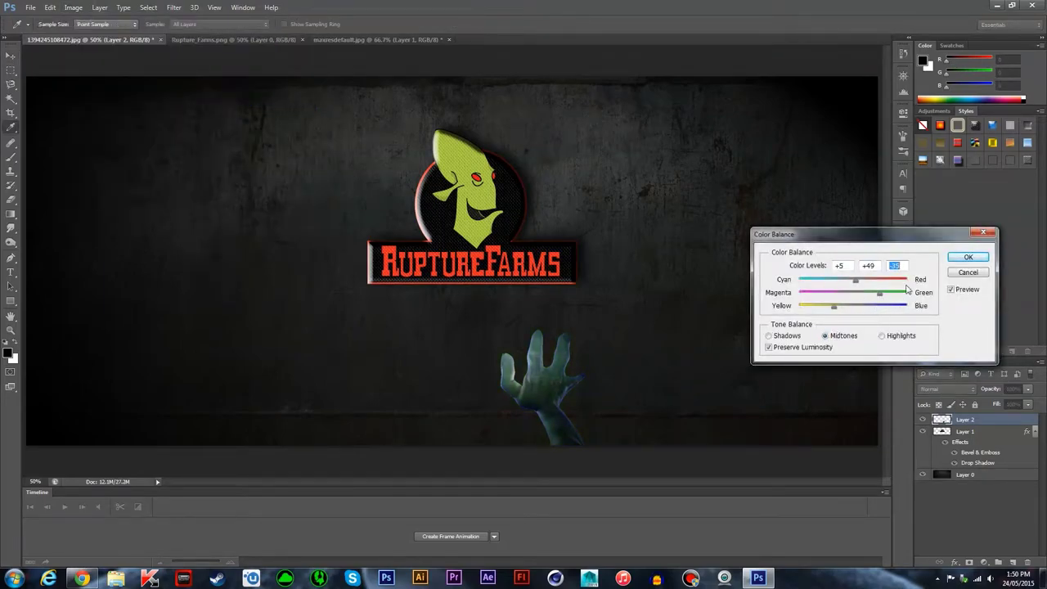
key("Return")
left_click(73, 7)
left_click(217, 87)
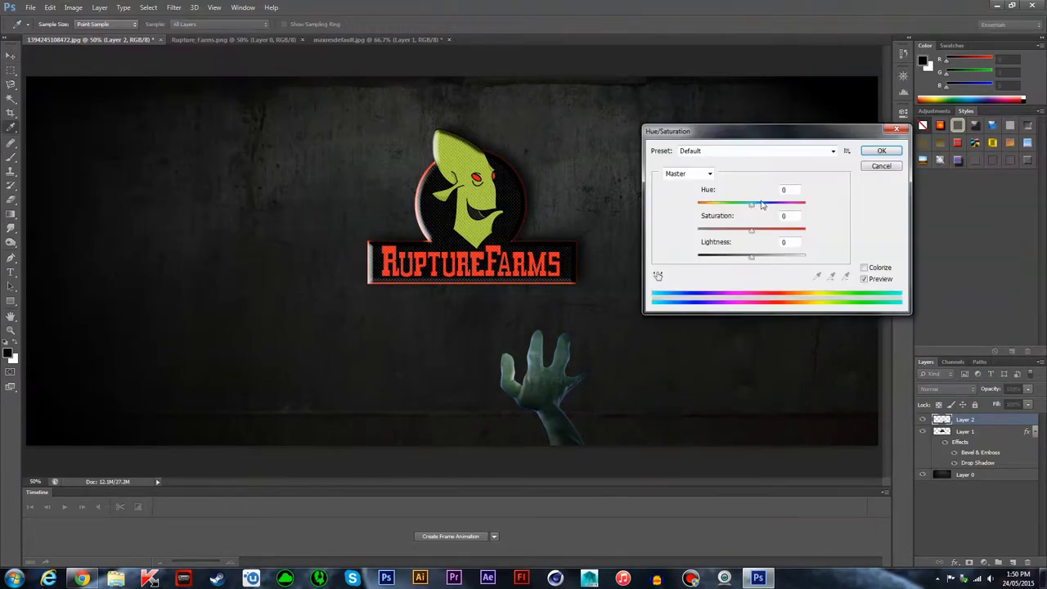
left_click(881, 150)
left_click(72, 7)
left_click(217, 34)
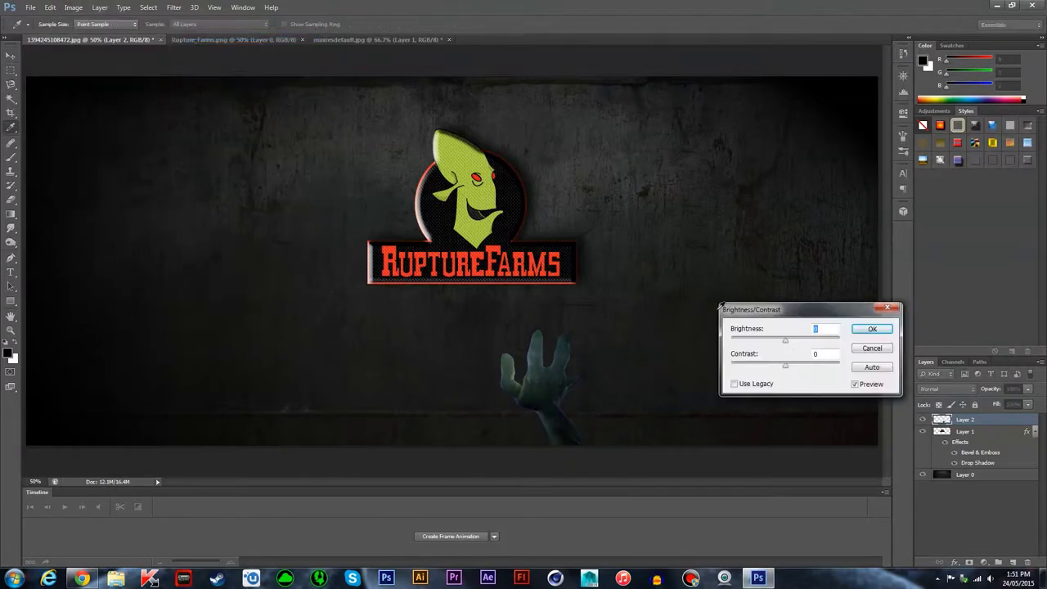
key("Return")
- Zoom in on the hand, apply another Free Transform to it, and zoom back out
key("ctrl+plus")
scroll(575, 321, "down", 2)
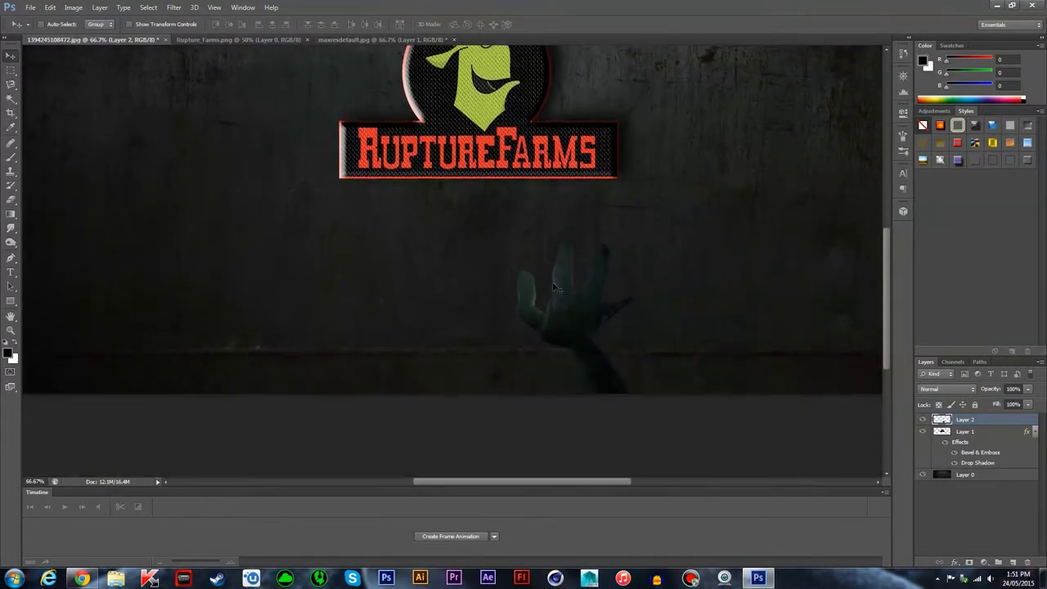
key("ctrl+t")
left_click(11, 55)
left_click(451, 217)
key("ctrl+minus")
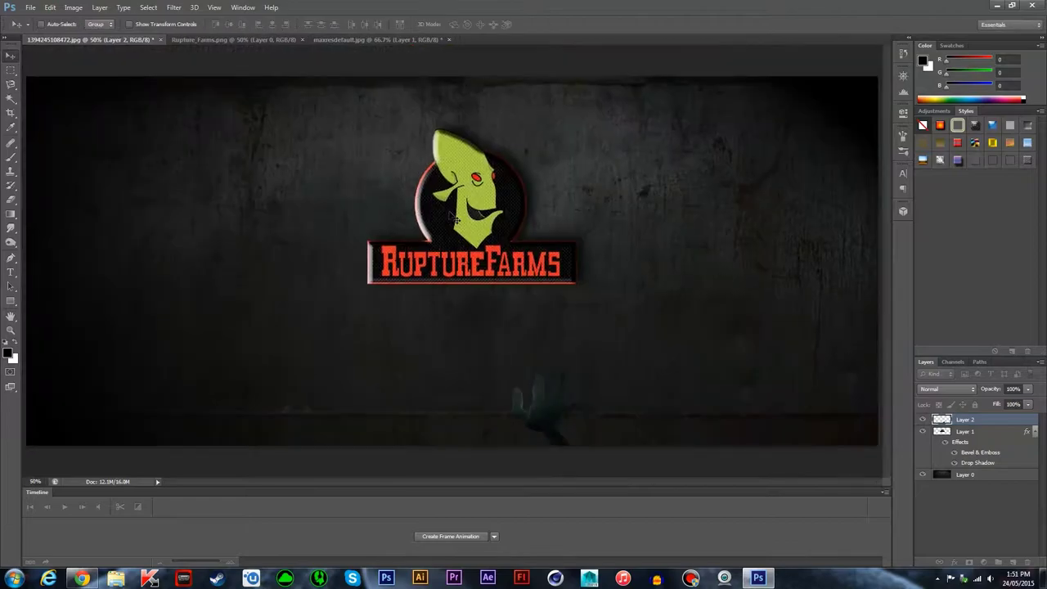
key("ctrl+plus")
scroll(375, 342, "down", 2)
- Open ODD_SmileBackground01_masked.png and bring the Mudokon face into the banner
key("ctrl+o")
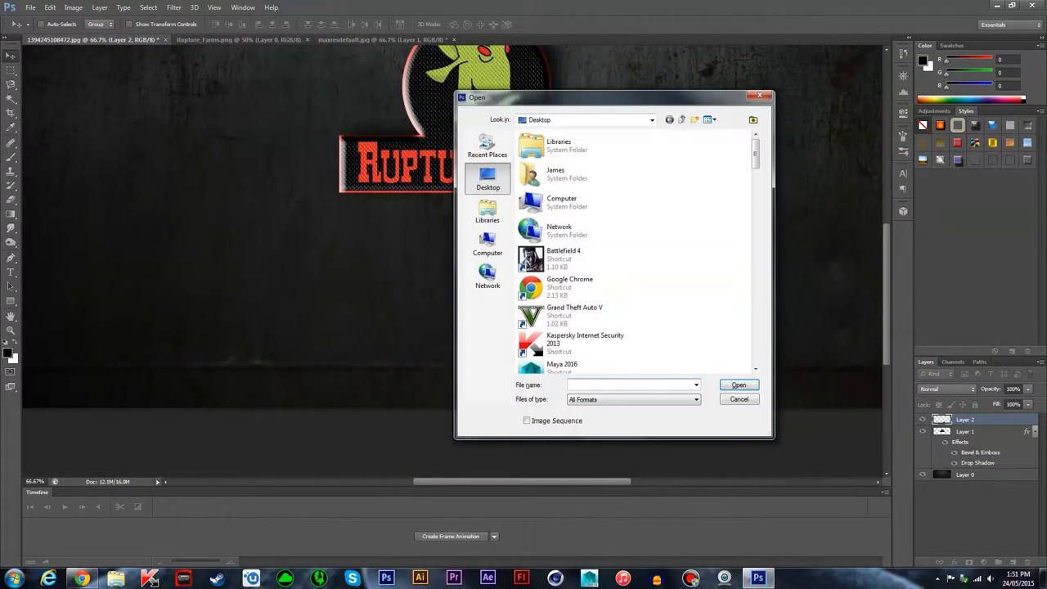
scroll(564, 288, "down", 5)
scroll(564, 290, "down", 3)
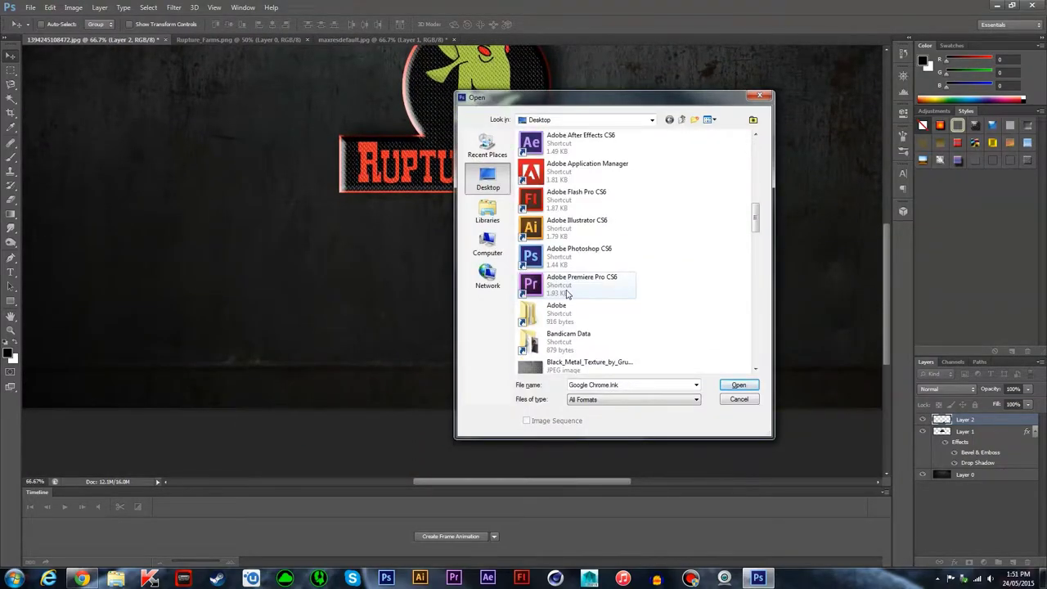
scroll(567, 294, "down", 3)
scroll(577, 298, "down", 3)
double_click(573, 262)
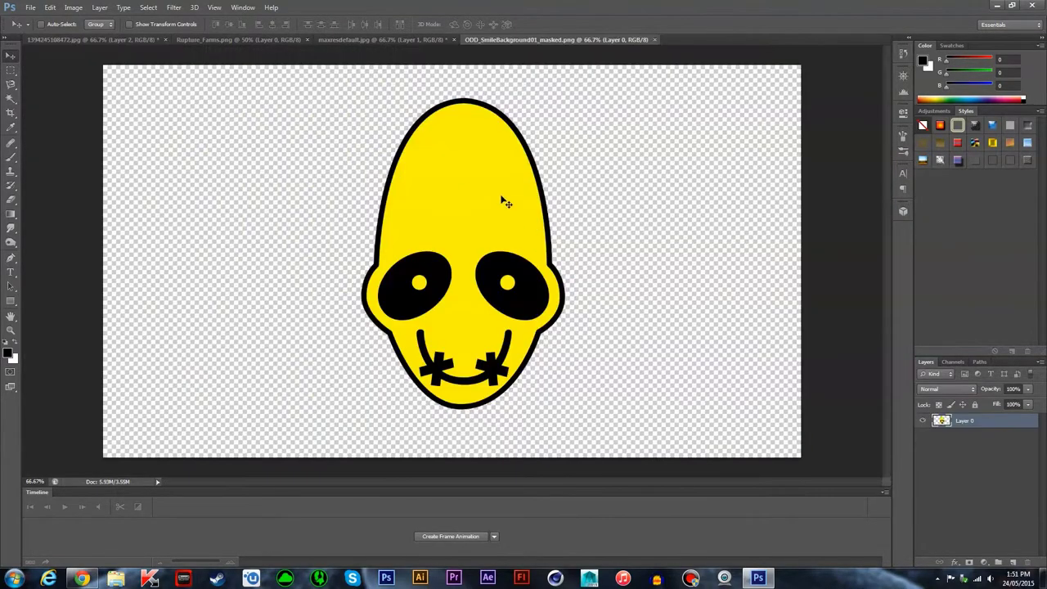
left_click(115, 39)
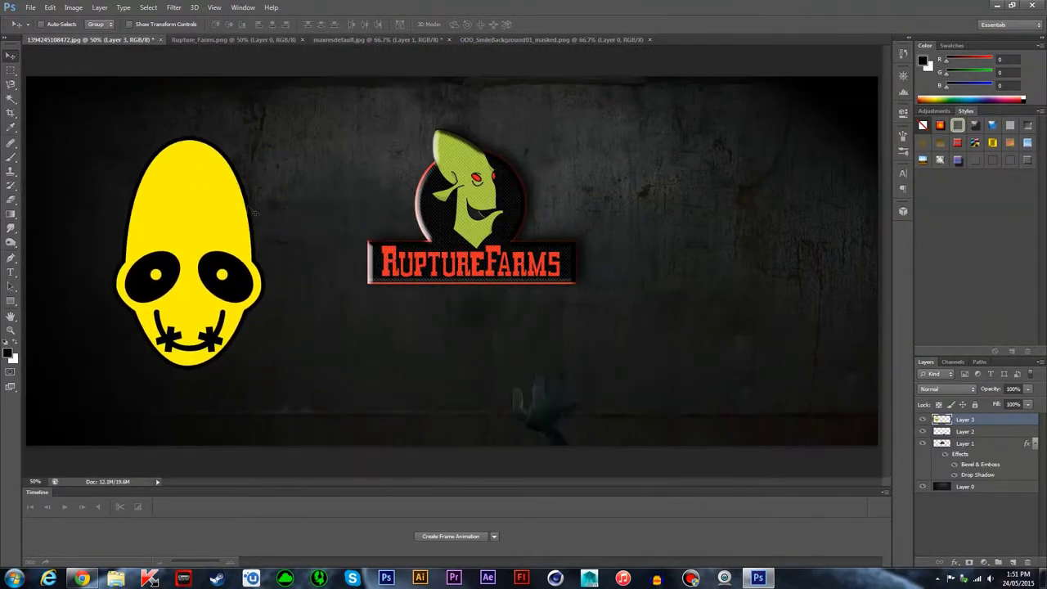
- Move the face to the right edge, enlarge it and tilt it about 12°
left_click_drag(221, 174, 174, 274)
left_click_drag(144, 322, 777, 283)
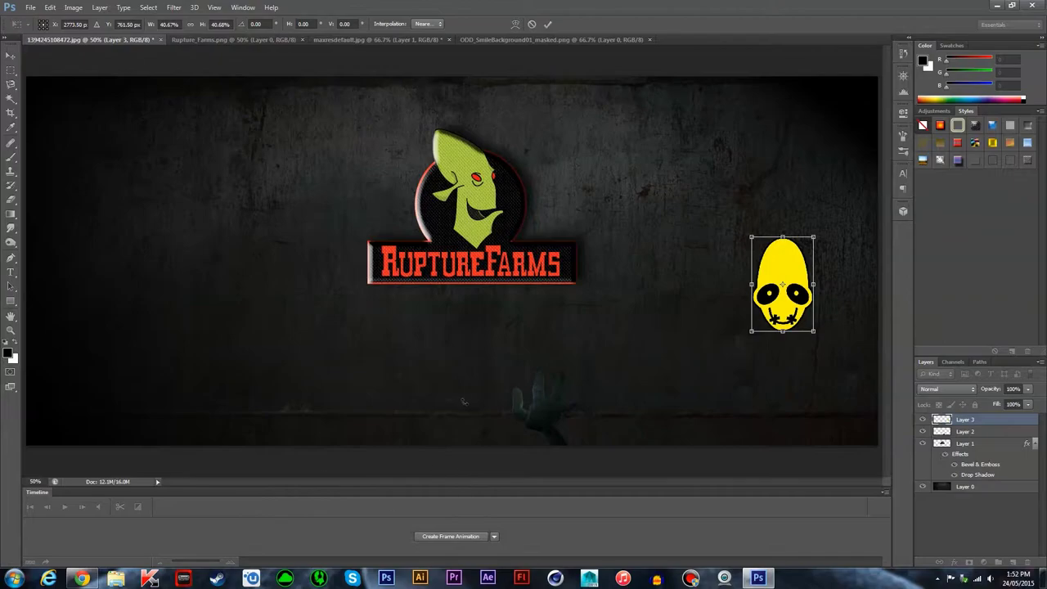
key("ctrl+minus")
mouse_move(695, 244)
left_mouse_down()
mouse_move(741, 193)
mouse_move(770, 189)
left_mouse_up()
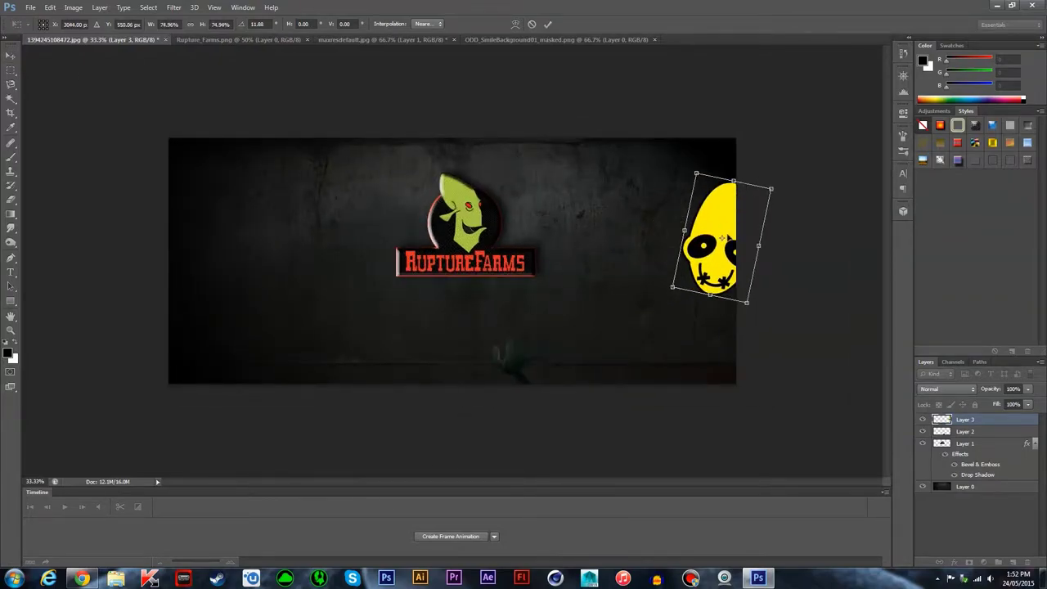
left_click(11, 55)
left_click(468, 217)
key("ctrl+plus")
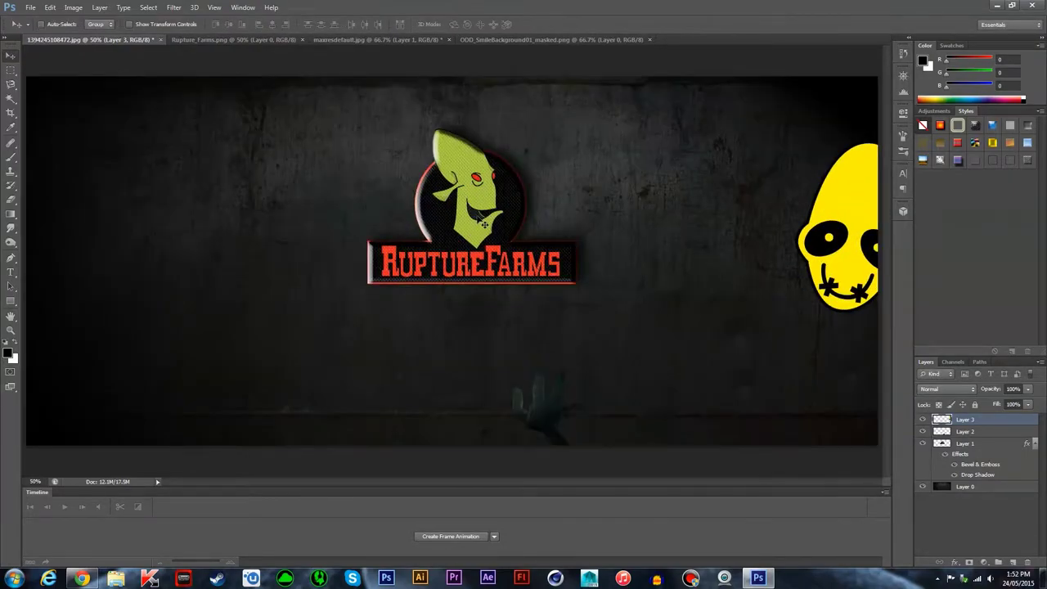
- Select a textured grunge brush from the Brush presets
key("b")
left_click(54, 24)
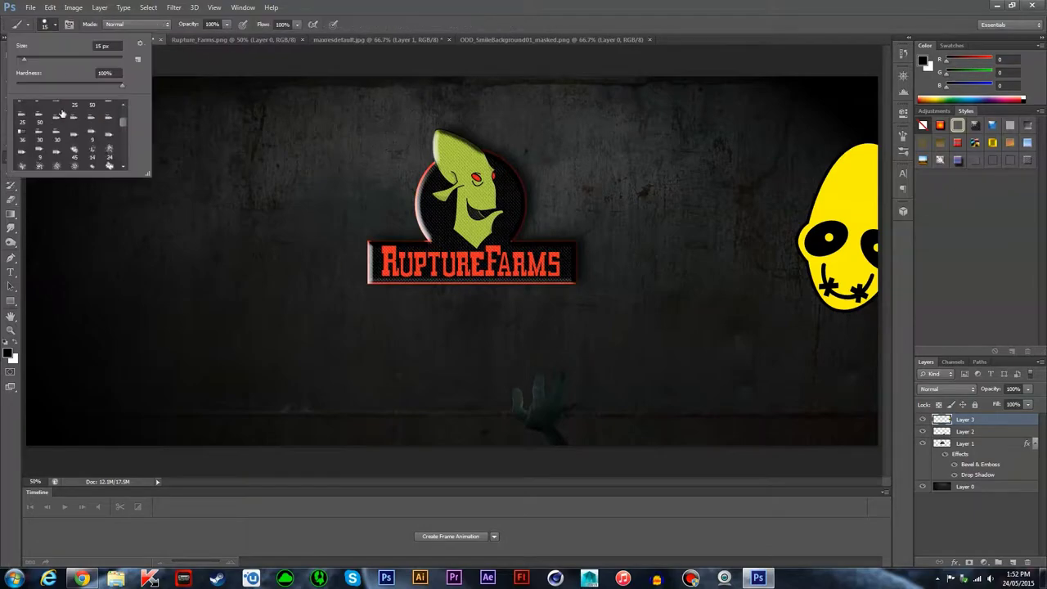
double_click(93, 106)
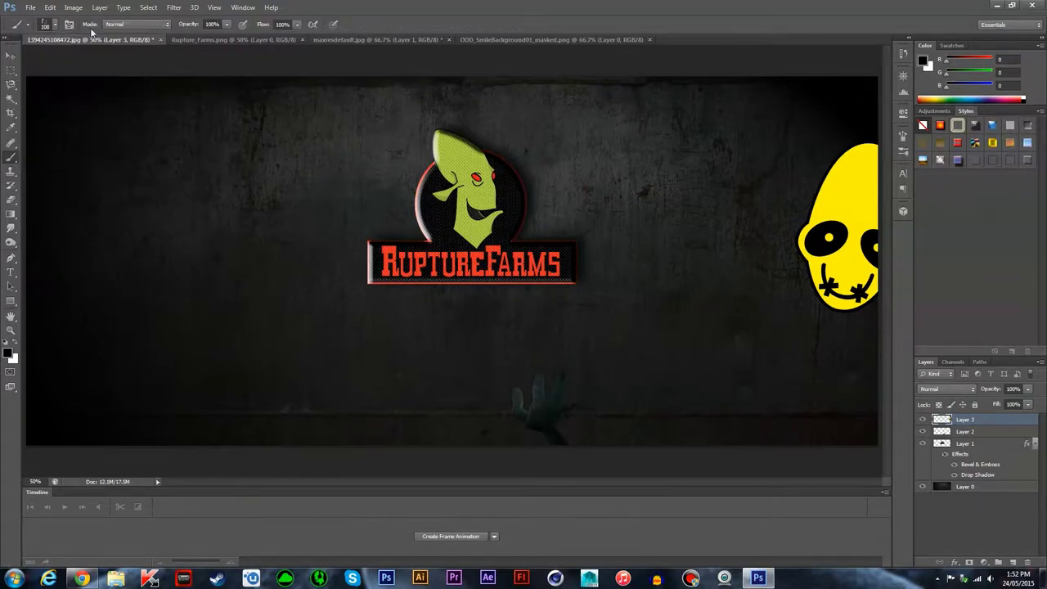
left_click(54, 24)
left_click(55, 24)
key("ctrl+minus")
scroll(581, 401, "up", 1)
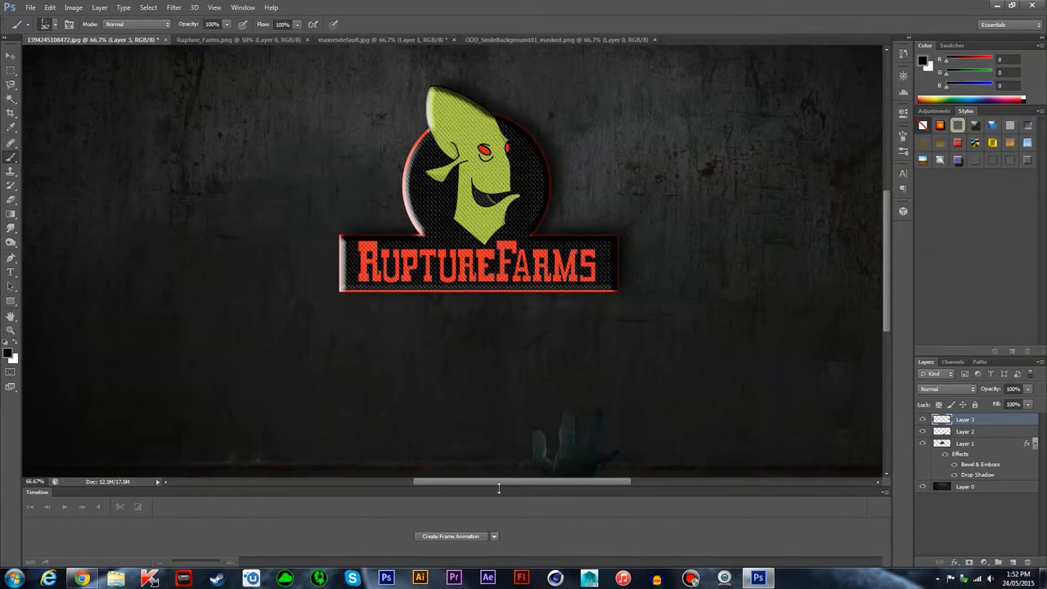
scroll(797, 409, "up", 1)
- Stamp grunge texture over the upper and lower face with a much larger brush
left_click(55, 23)
left_click(636, 176)
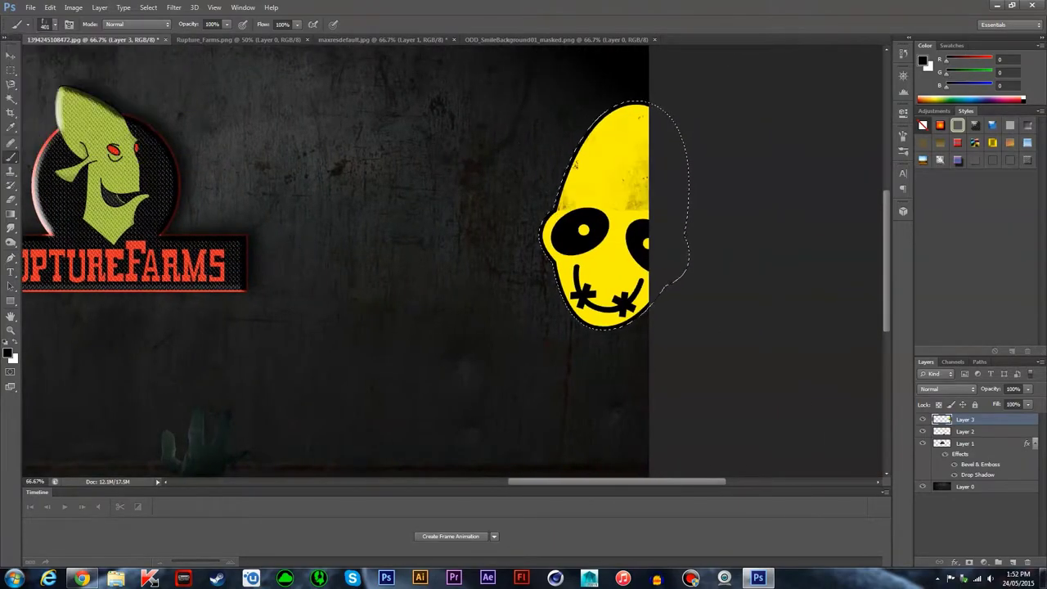
left_click(55, 25)
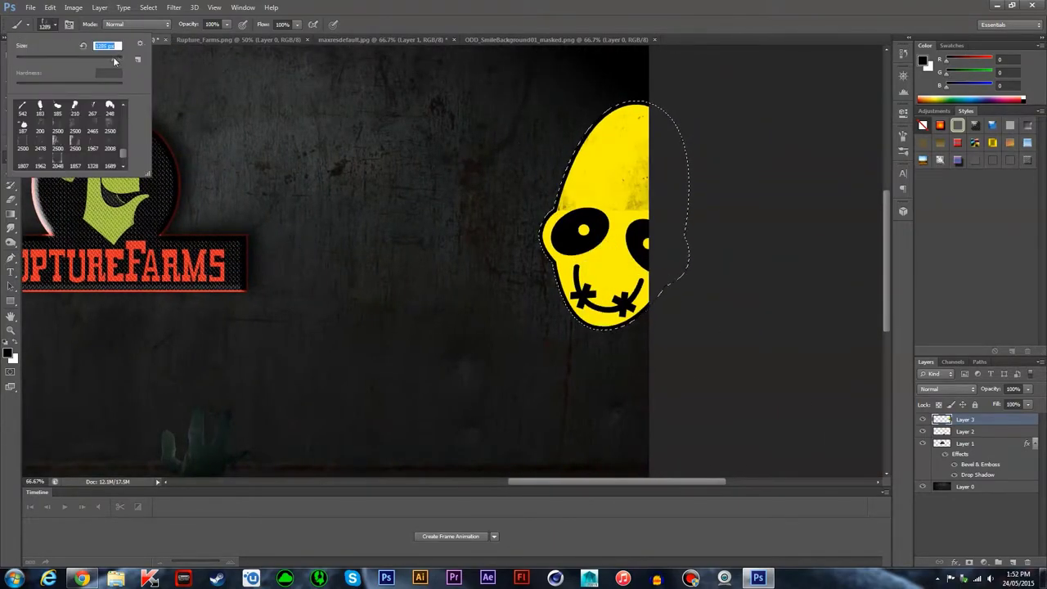
key("Return")
left_click(605, 458)
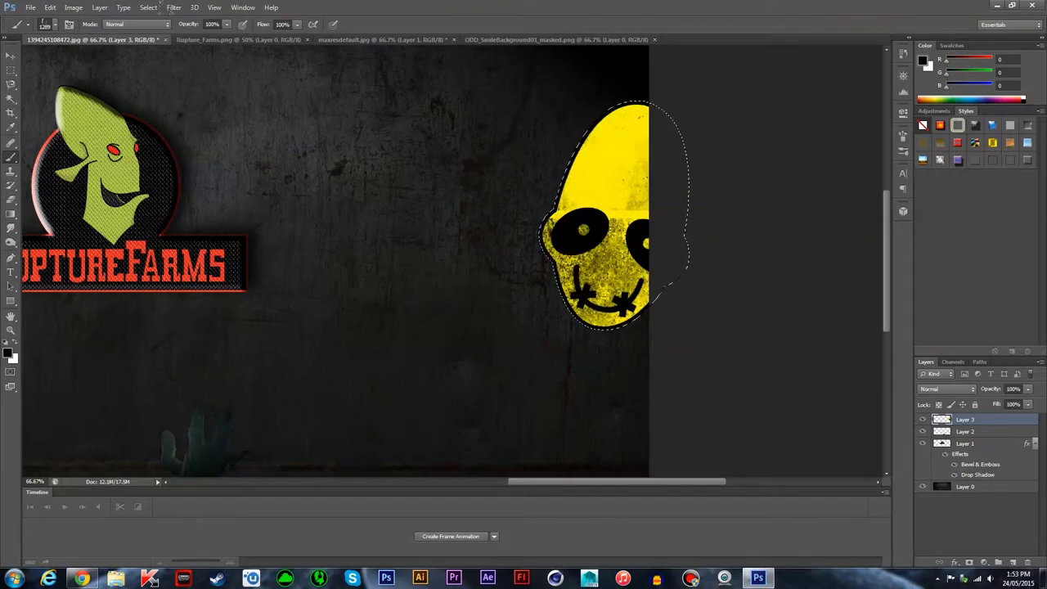
key("ctrl+minus")
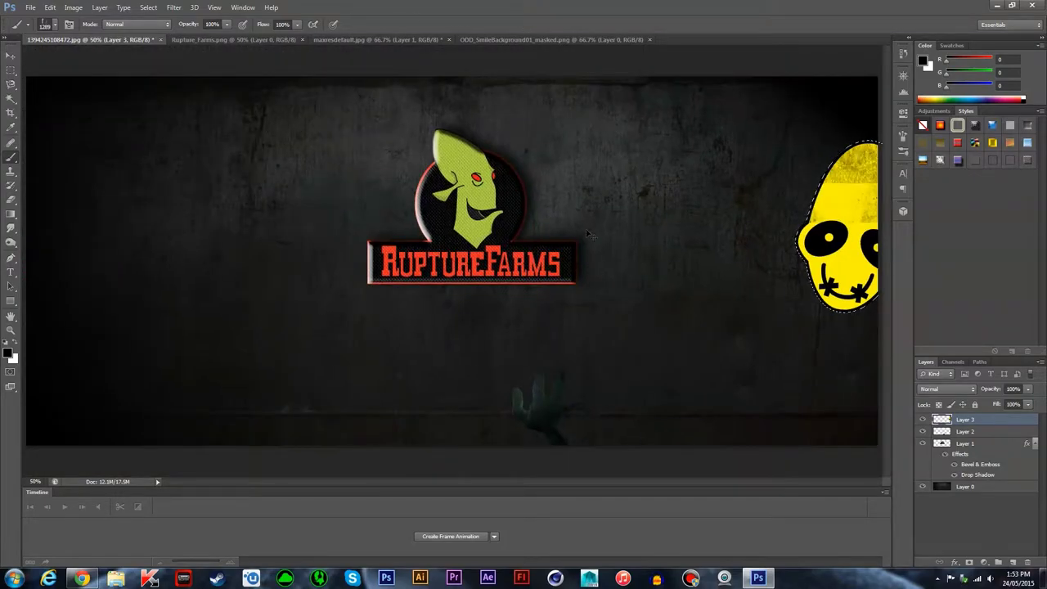
key("ctrl+plus")
scroll(186, 295, "right", 5)
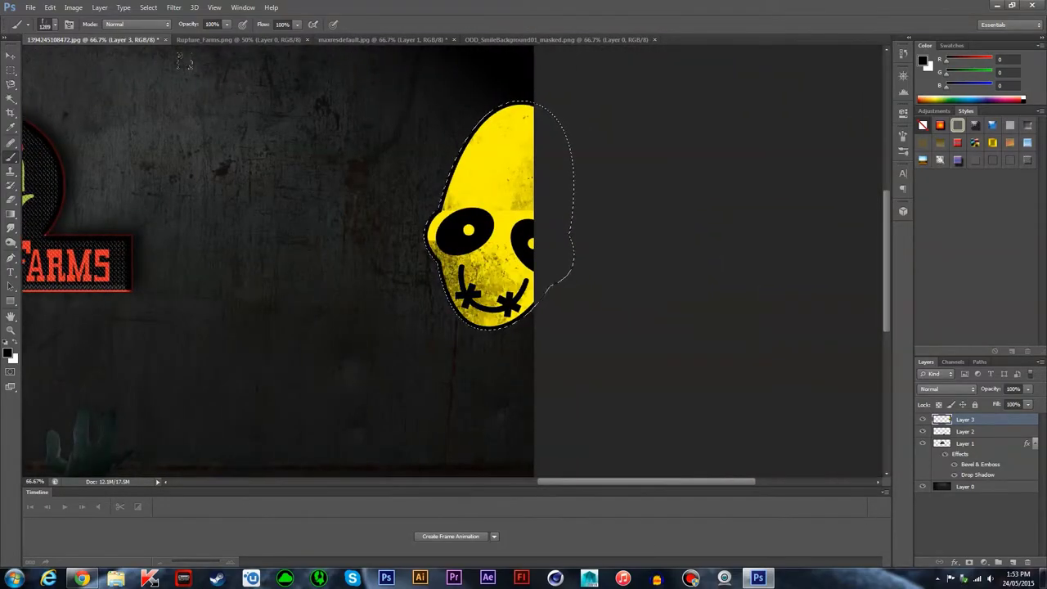
- Shade the face's top, right and upper left with dark 37% gradient strokes
key("v")
key("ctrl+minus")
key("ctrl+minus")
left_click(10, 214)
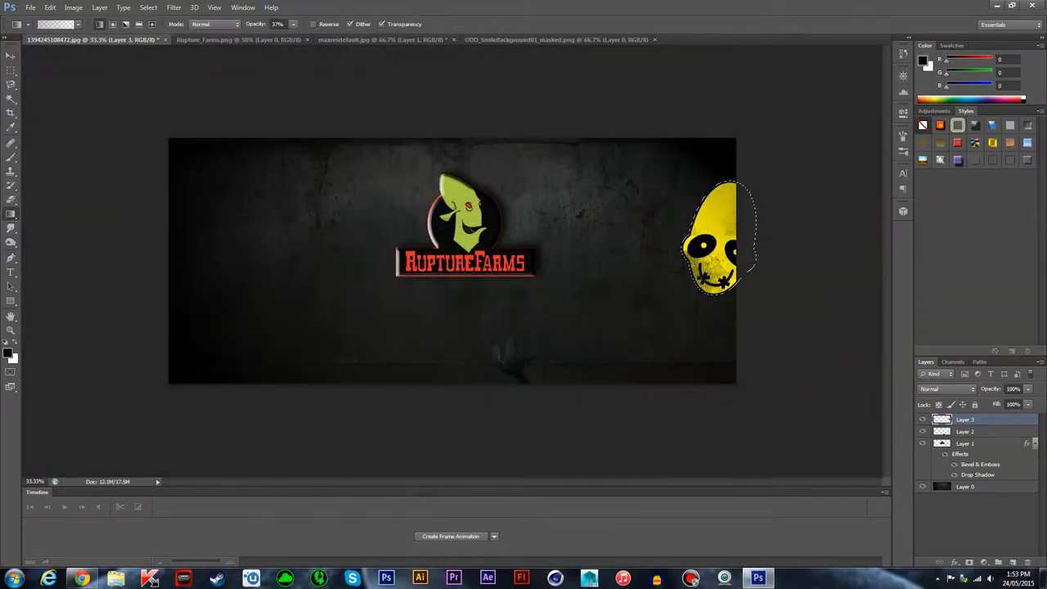
mouse_move(771, 264)
left_mouse_down()
mouse_move(765, 228)
mouse_move(740, 197)
left_mouse_up()
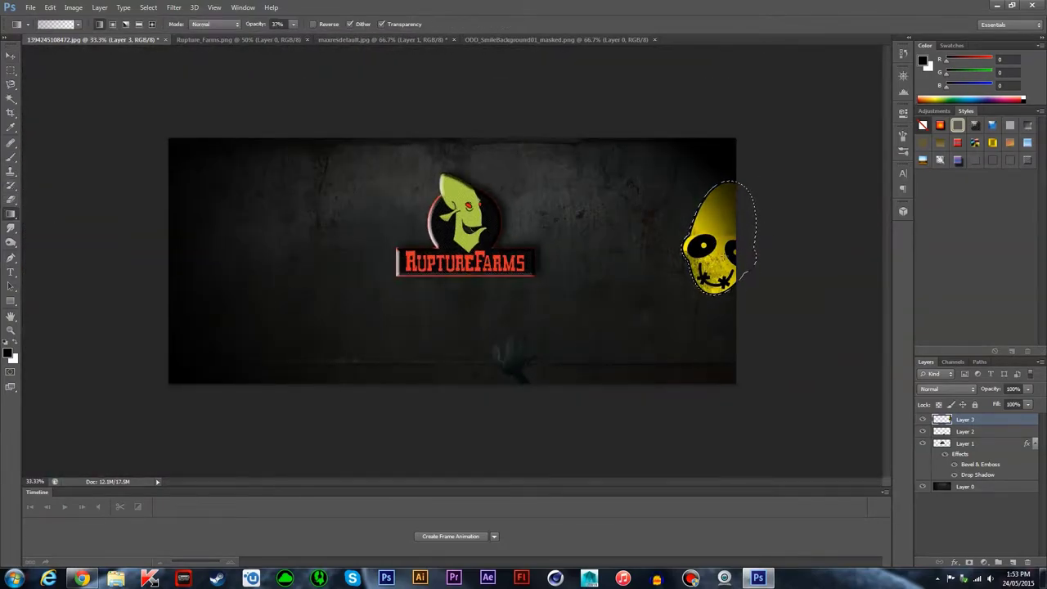
left_click_drag(745, 245, 767, 210)
left_click_drag(707, 240, 732, 266)
left_click_drag(736, 271, 783, 270)
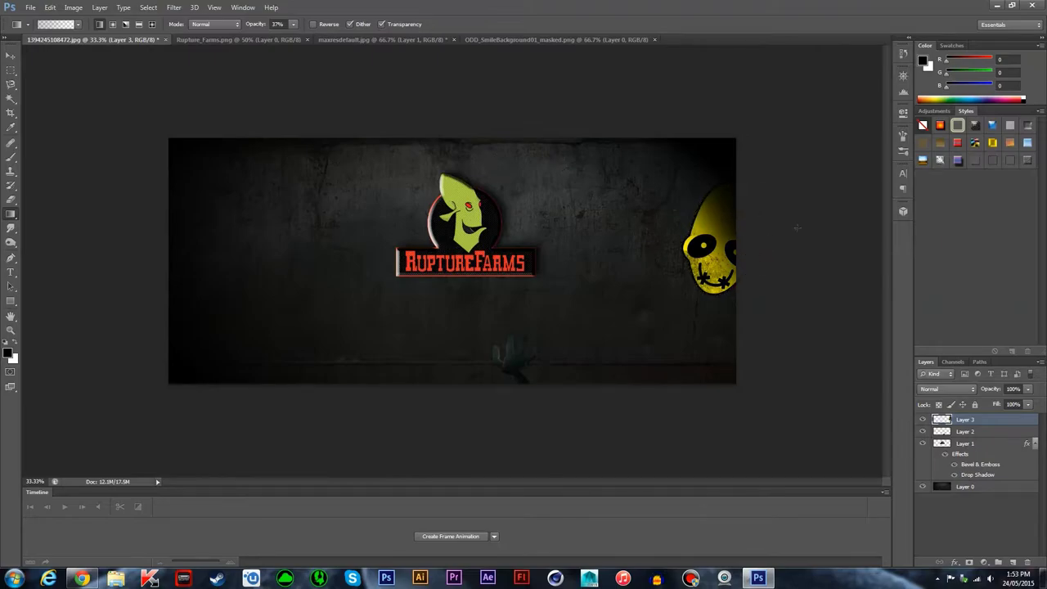
- Lower the face's brightness to -22 with Brightness/Contrast
left_click(73, 8)
left_click(73, 7)
left_click(73, 7)
left_click(237, 33)
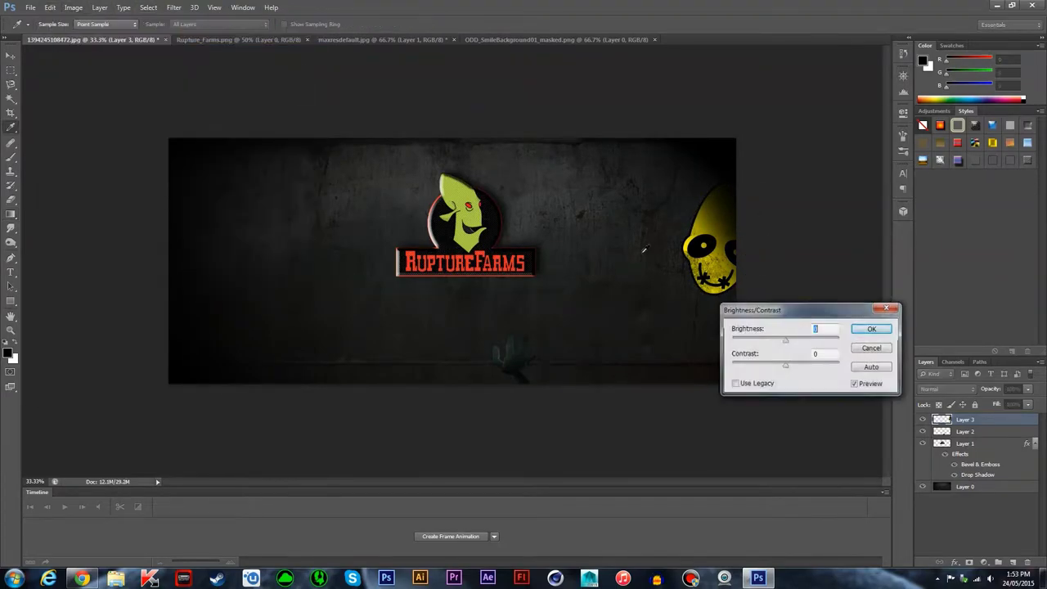
left_click_drag(785, 340, 774, 340)
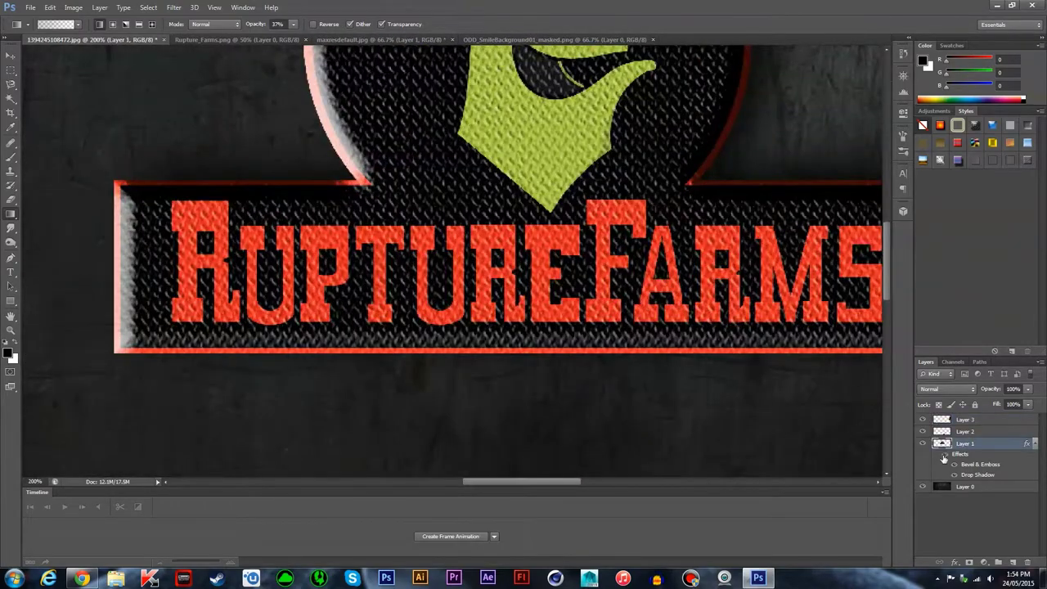
- Hide the logo's effects and copy the selected U onto its own layer
left_click(945, 454)
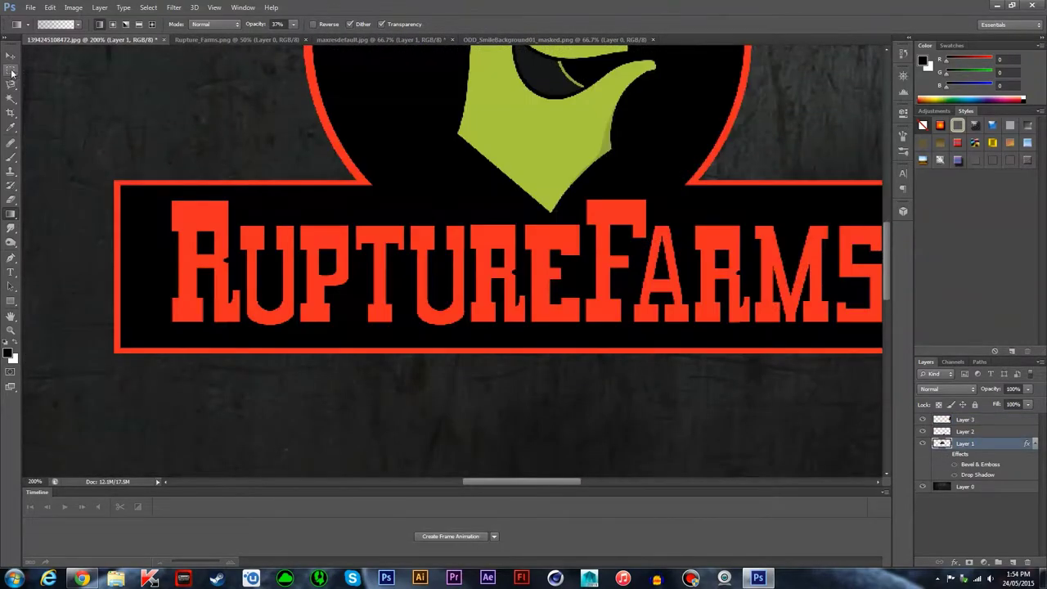
left_click(12, 97)
right_click(239, 231)
left_click(327, 480)
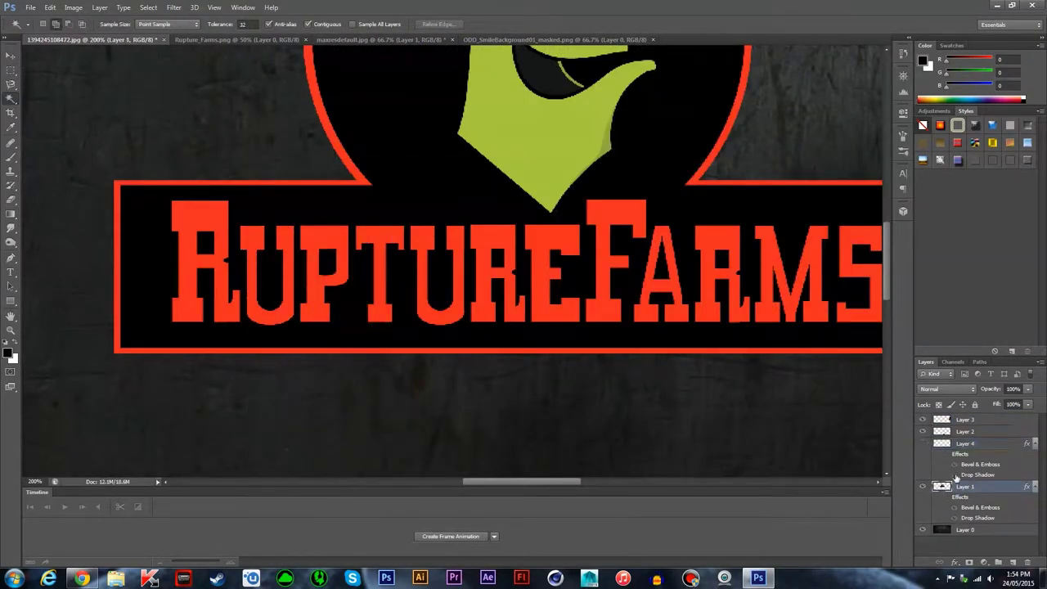
- Paint black over the original U with a size-34 brush, then show the copy
left_click(11, 156)
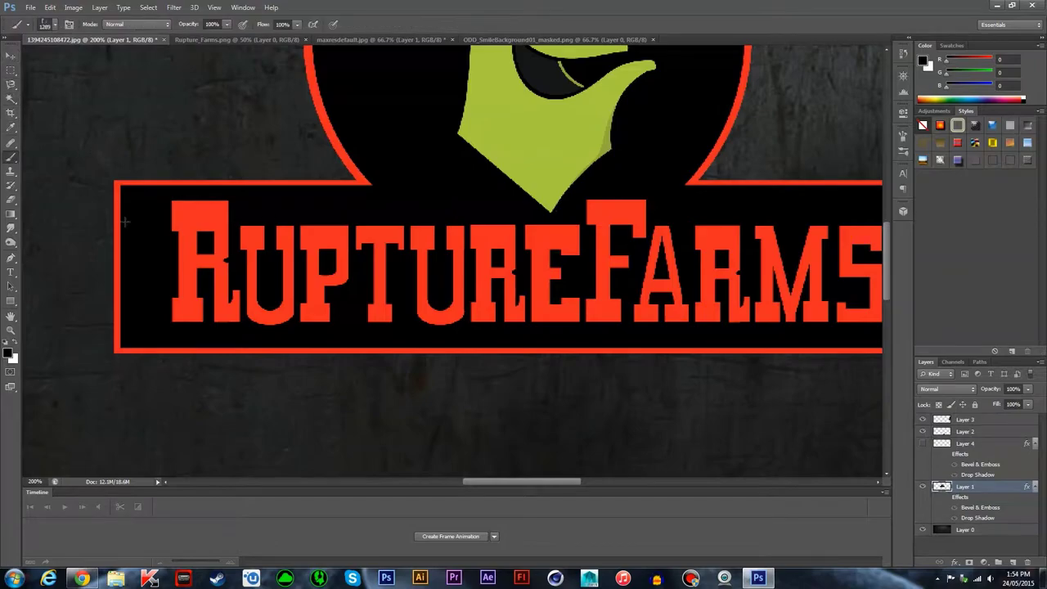
left_click(45, 24)
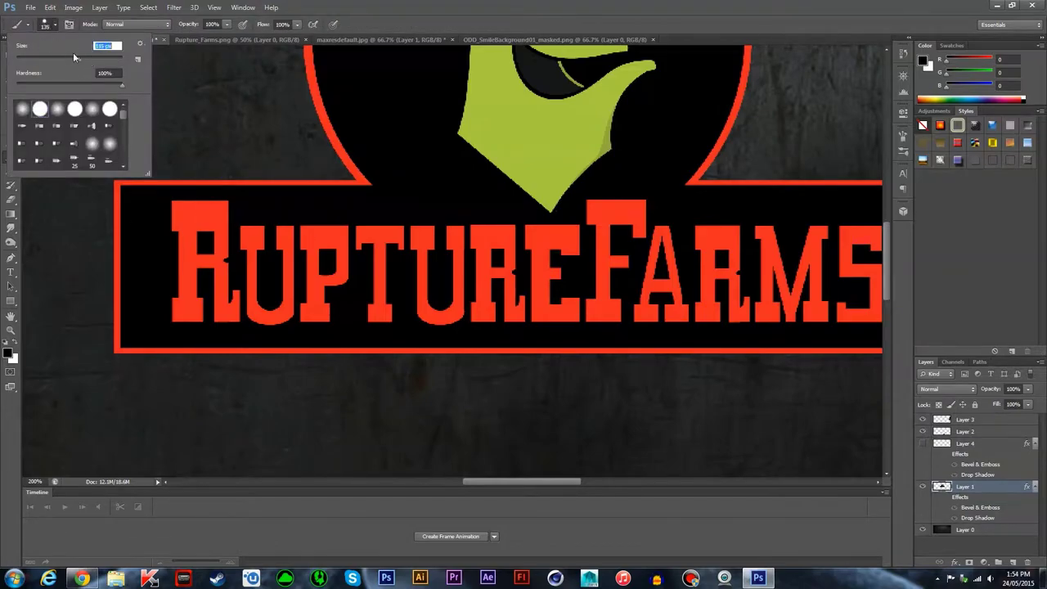
type("34")
key("Return")
left_click(54, 24)
left_click_drag(254, 242, 241, 223)
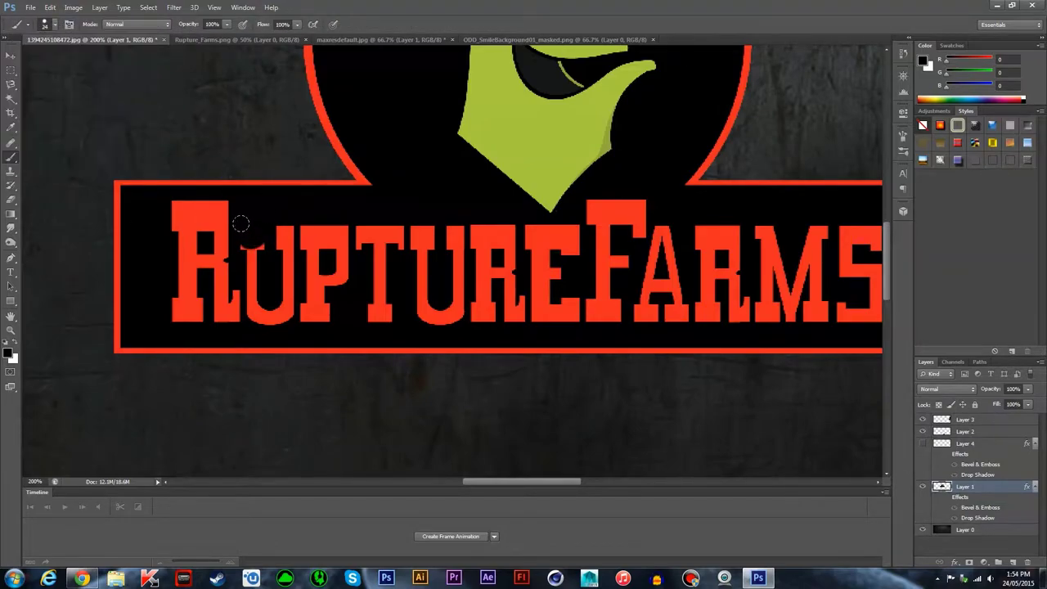
left_click(923, 444)
- Move the copied U down and tilt it with Free Transform so it dangles
key("v")
left_click_drag(268, 278, 268, 319)
key("ctrl+t")
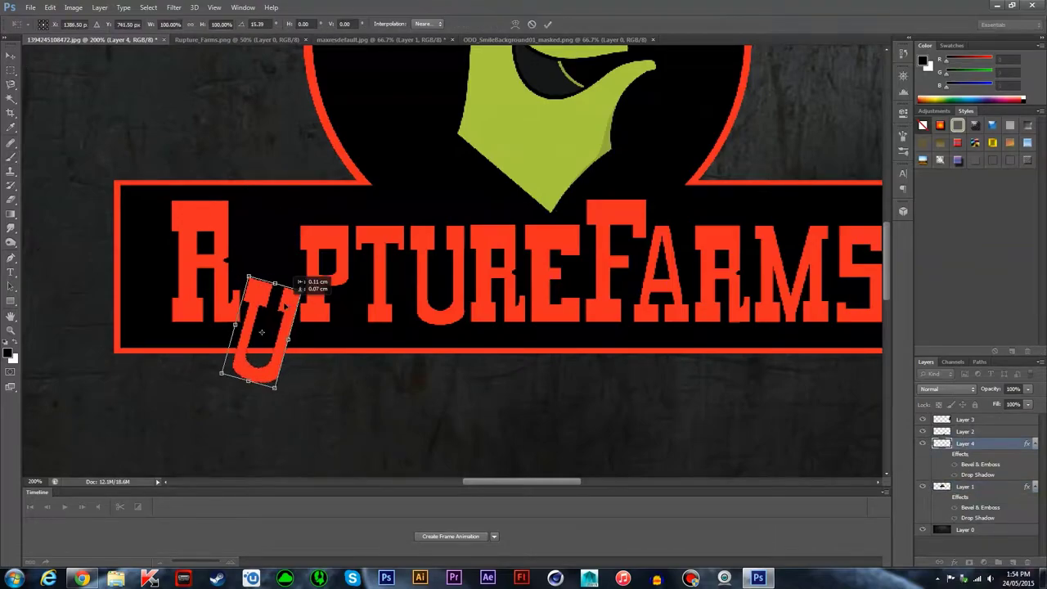
left_click_drag(307, 409, 315, 426)
key("Return")
key("ctrl+minus")
key("ctrl+minus")
key("ctrl+plus")
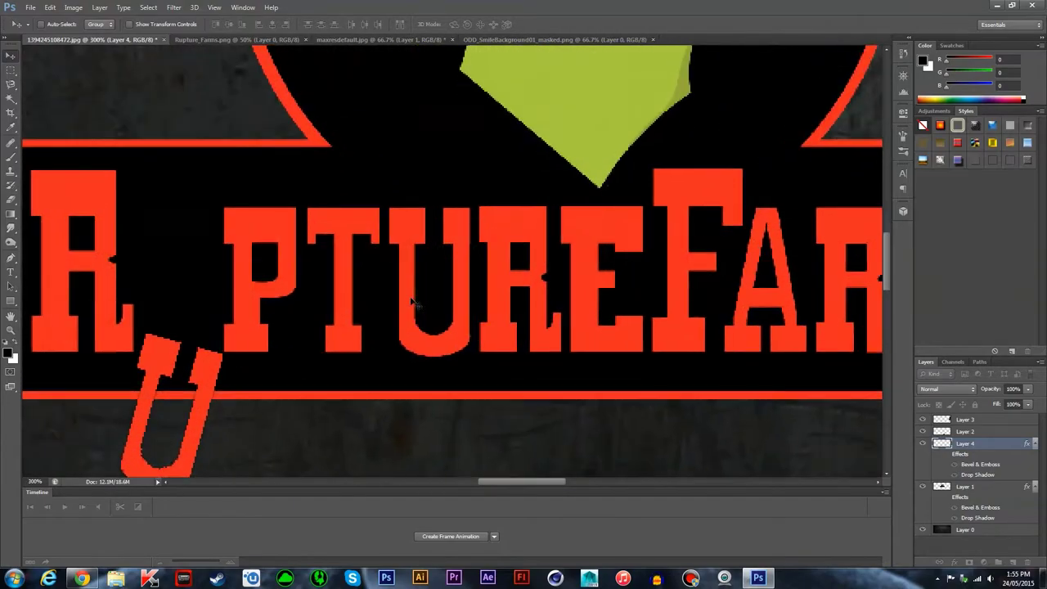
key("ctrl+plus")
key("ctrl+plus")
key("ctrl+minus")
key("ctrl+minus")
key("ctrl+minus")
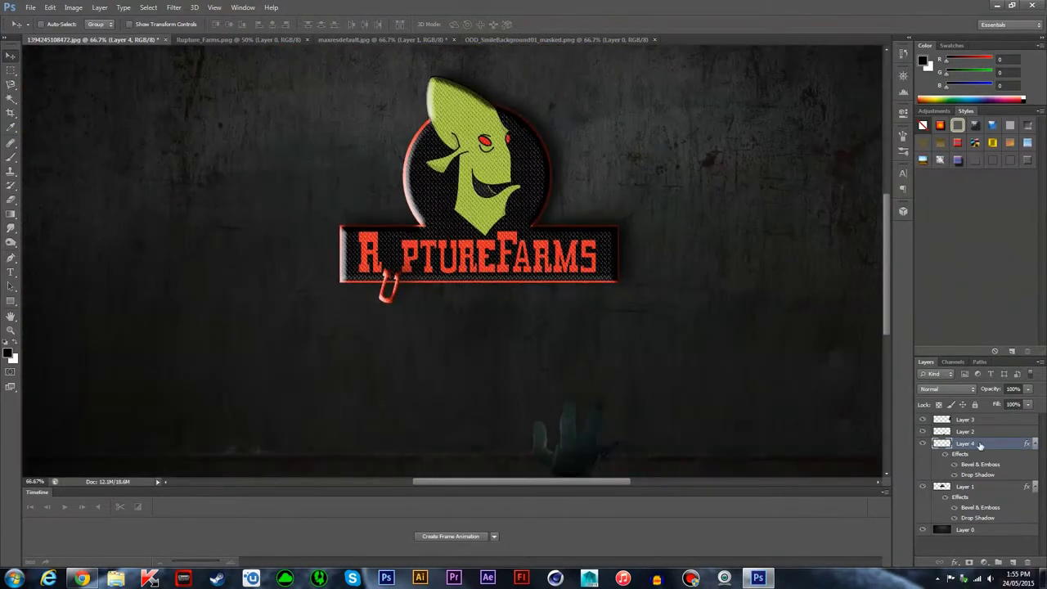
- Give the bevel texture a darker pattern and reduce the texture depth
double_click(968, 456)
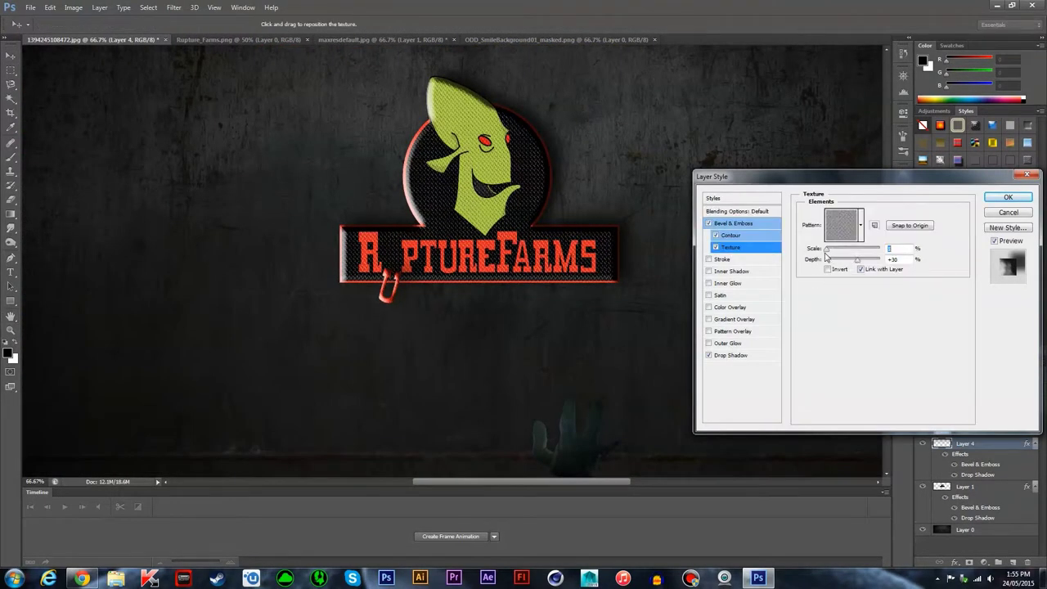
left_click(708, 223)
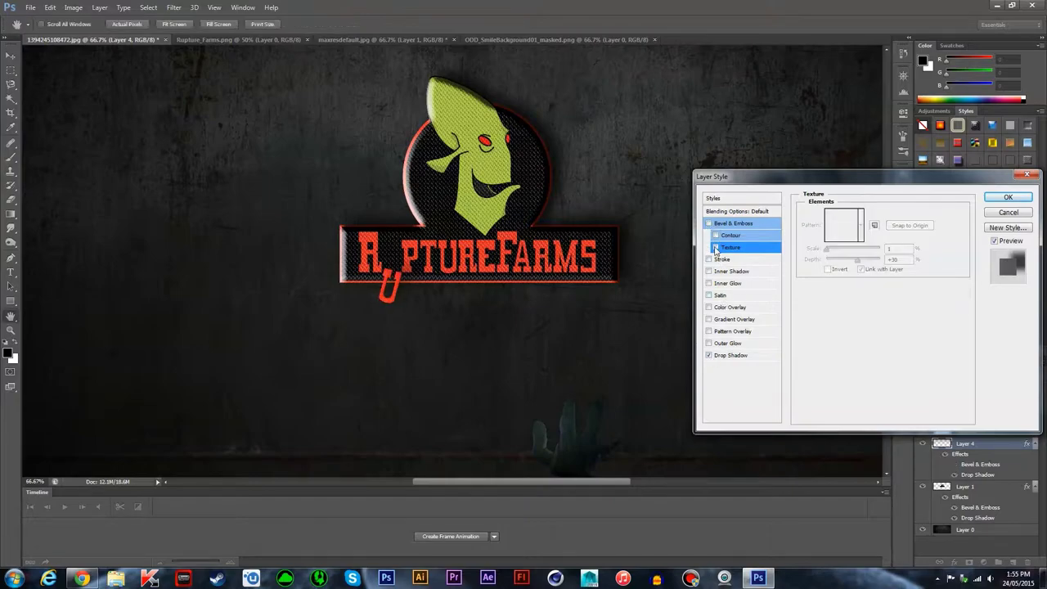
left_click(716, 247)
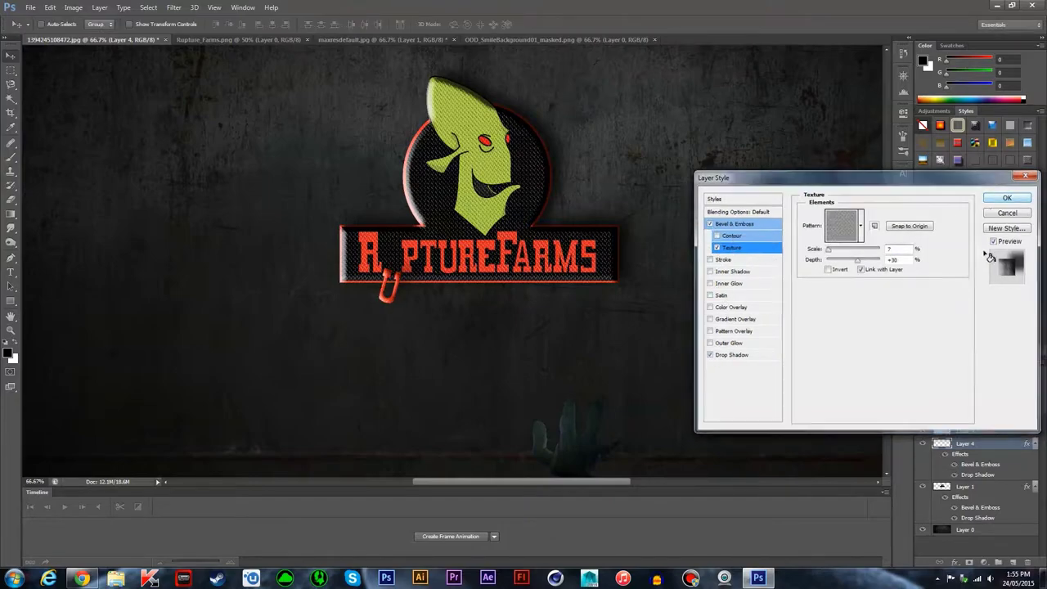
left_click(860, 225)
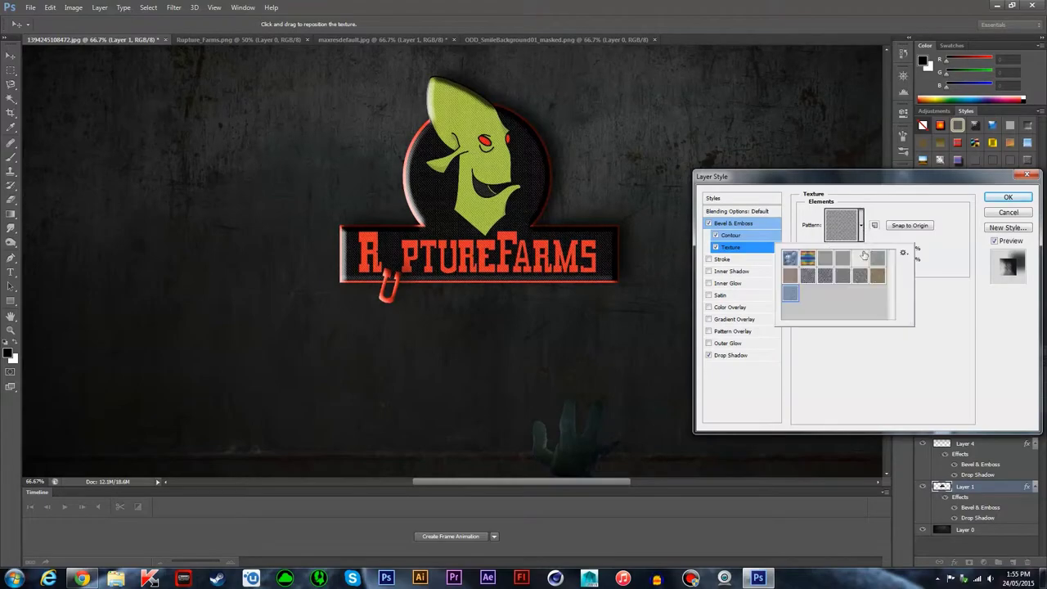
left_click(842, 266)
left_click(835, 261)
left_click_drag(835, 260, 855, 273)
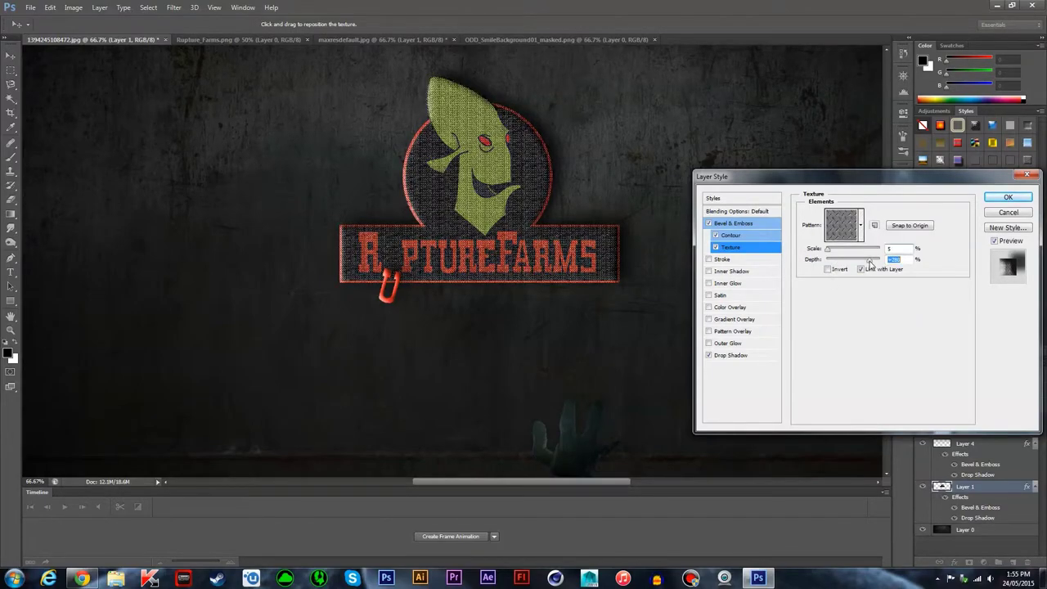
- Check the bevel contour, lower the bevel depth and apply the layer style
left_click(749, 236)
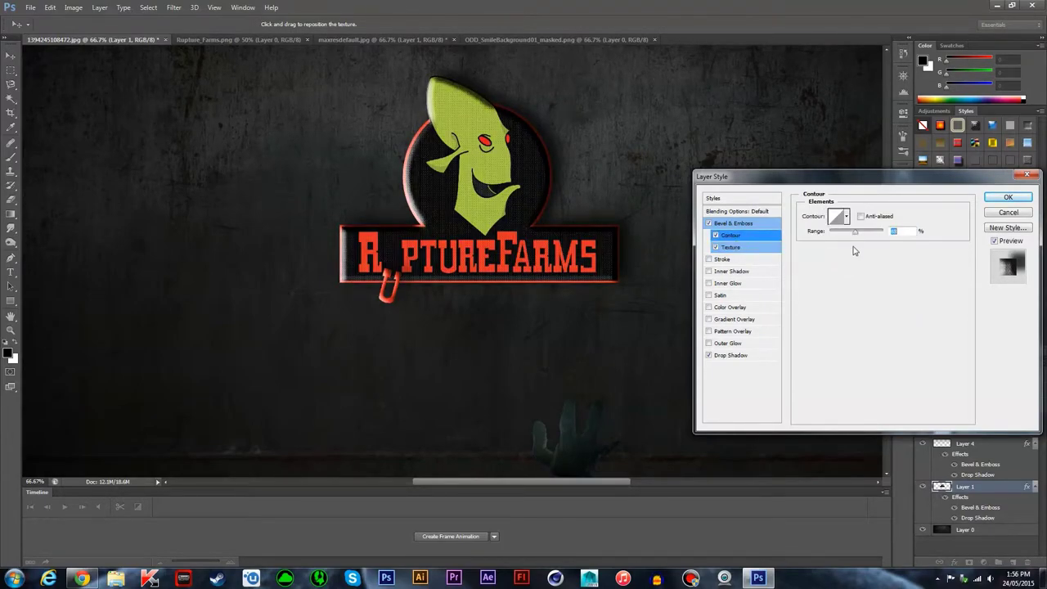
left_click(733, 223)
left_click_drag(879, 241, 853, 243)
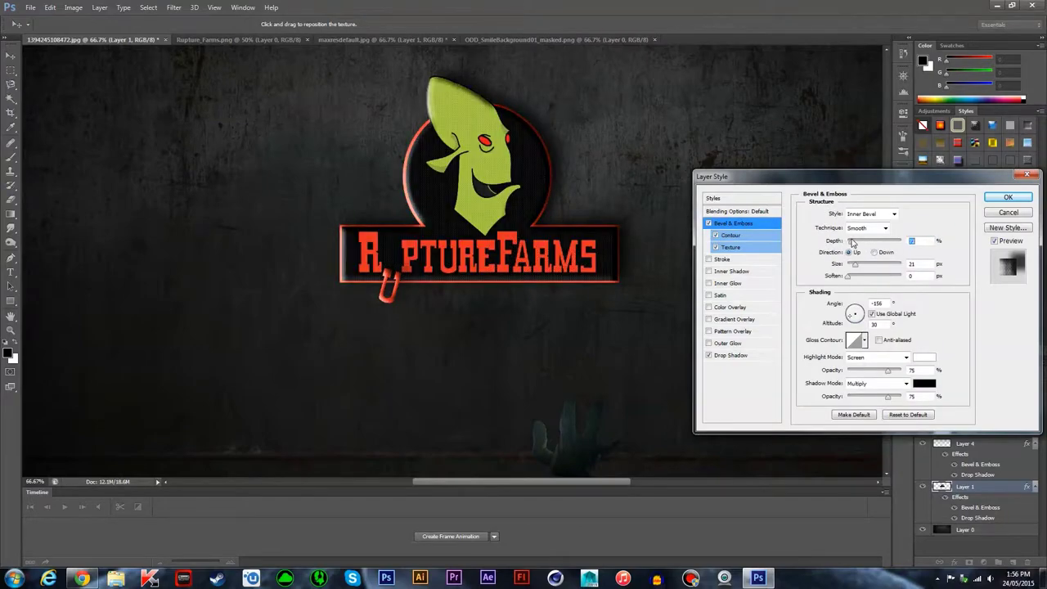
left_click(997, 198)
key("ctrl+minus")
type("Hand")
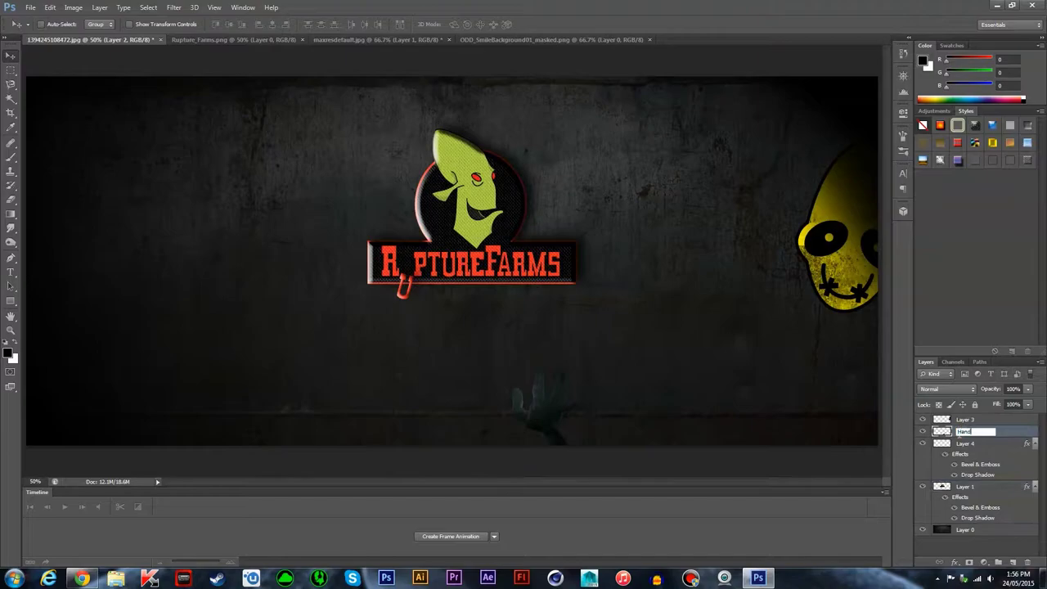
- Commit the Hand layer name and rename the background BG and the face layer Abe
left_click(972, 444)
type("RuptureFarms")
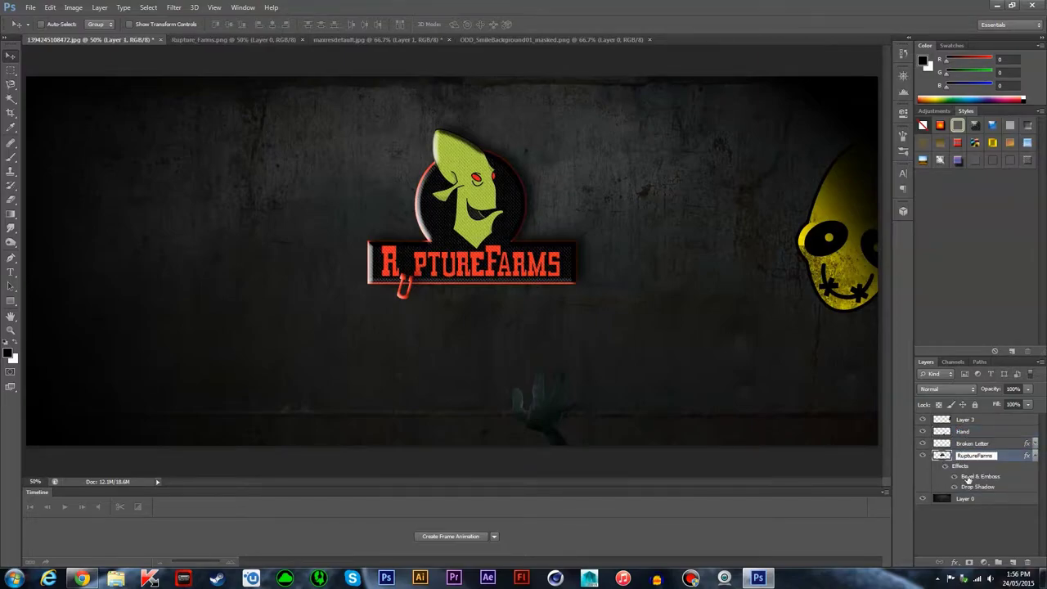
double_click(965, 498)
type("BG")
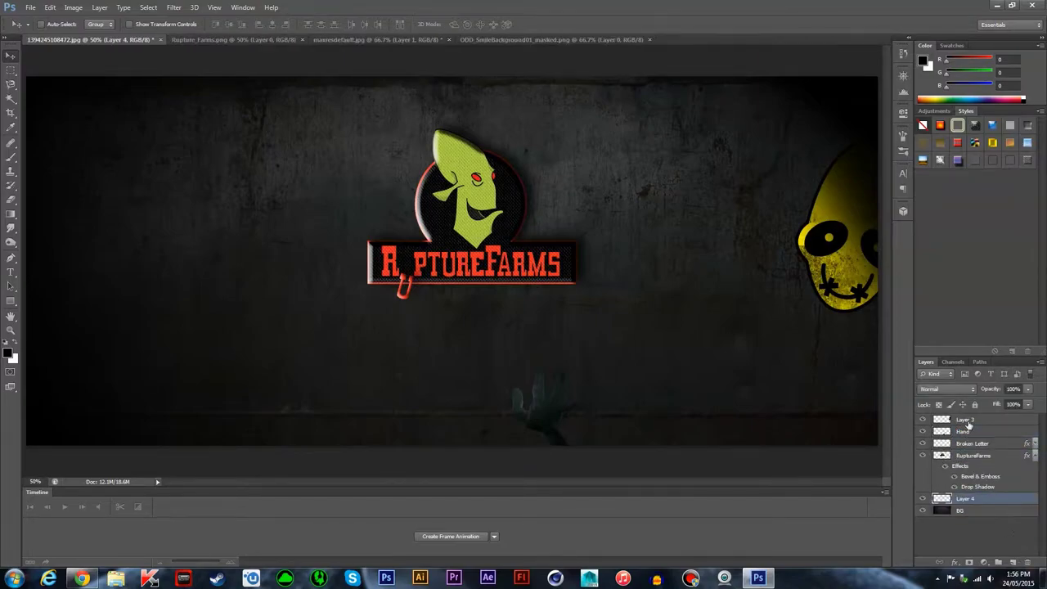
double_click(965, 419)
type("Abe")
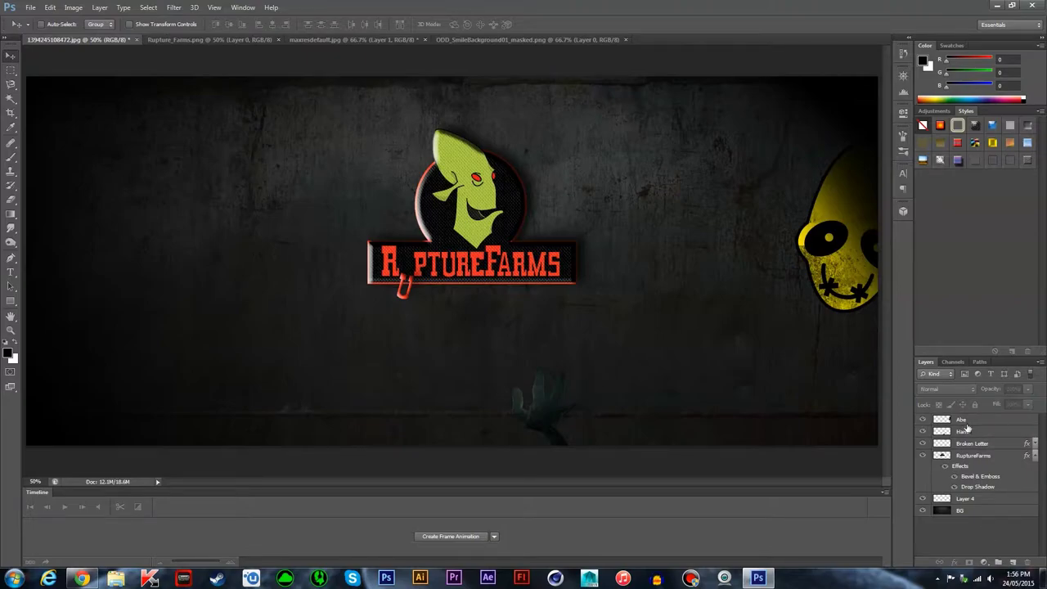
- Erase leftover background around the fingers on the Hand layer
left_click(967, 429)
scroll(344, 243, "up", 5)
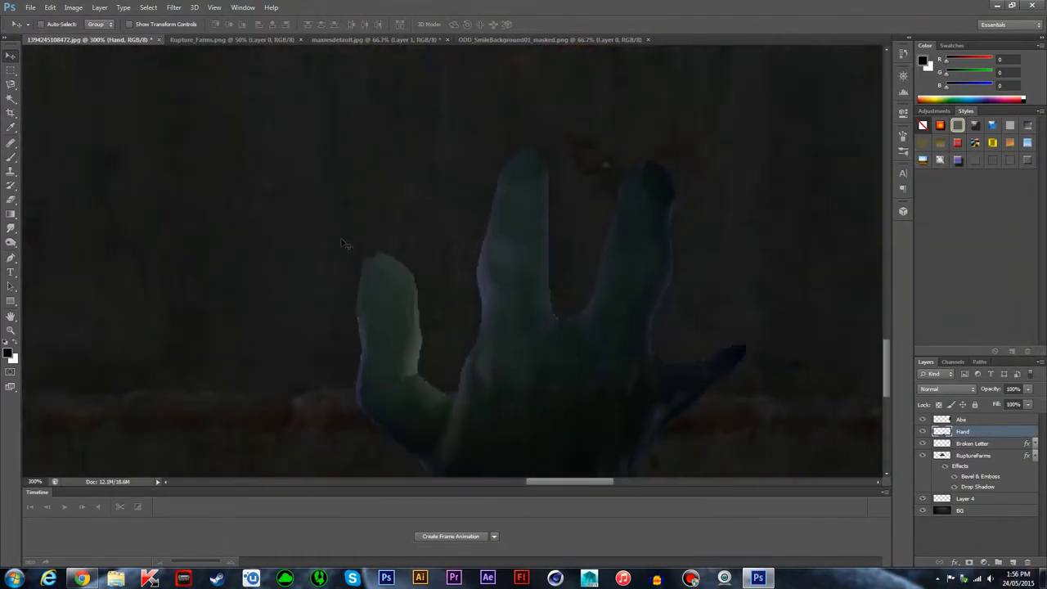
scroll(343, 243, "down", 3)
left_click(14, 200)
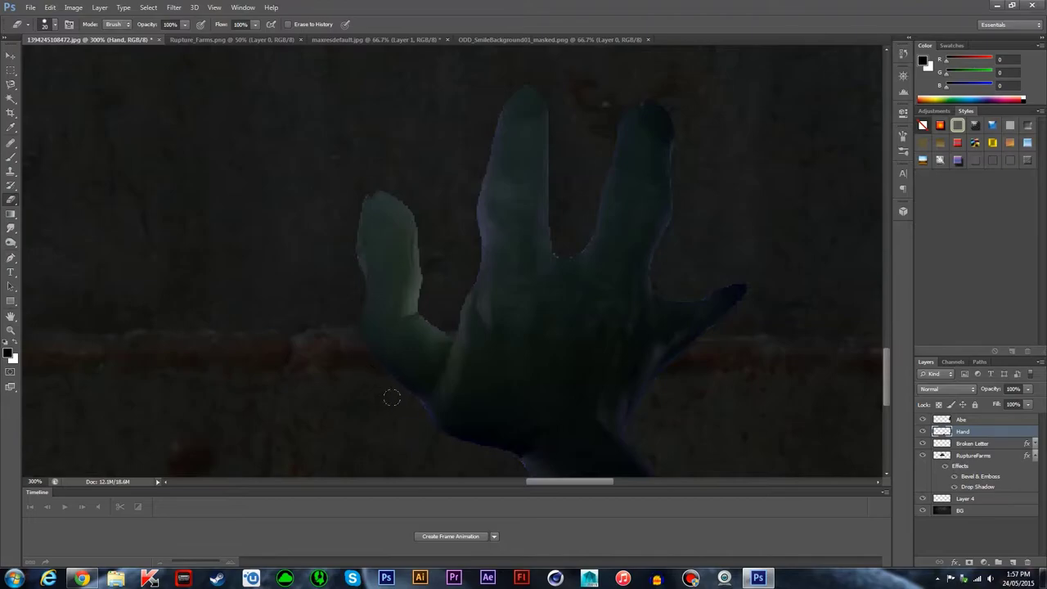
scroll(507, 437, "down", 3)
scroll(514, 372, "down", 3)
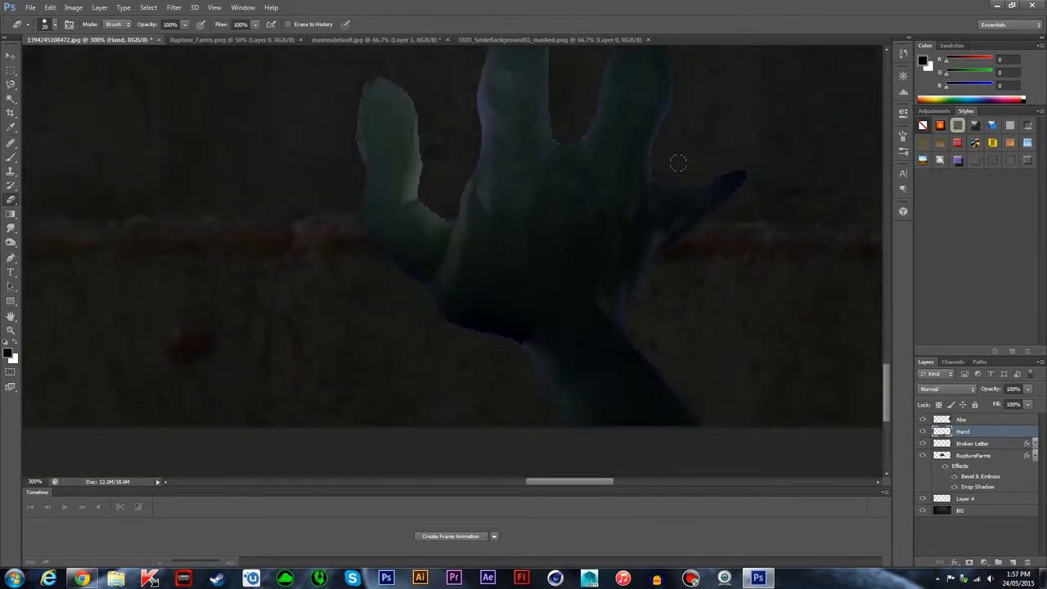
scroll(748, 175, "up", 2)
scroll(692, 226, "up", 1)
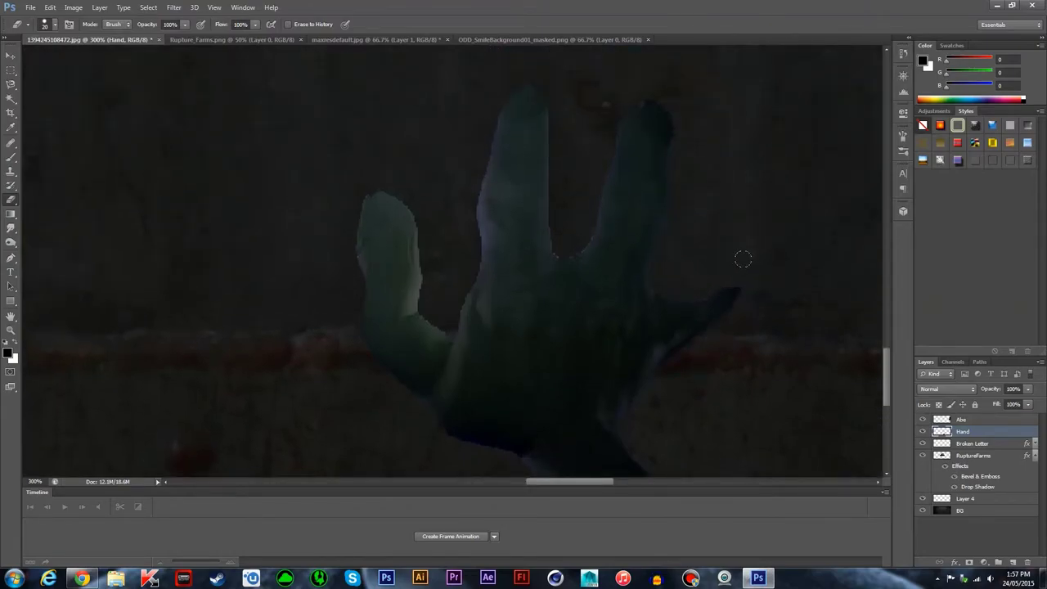
scroll(743, 227, "up", 1)
scroll(587, 217, "up", 1)
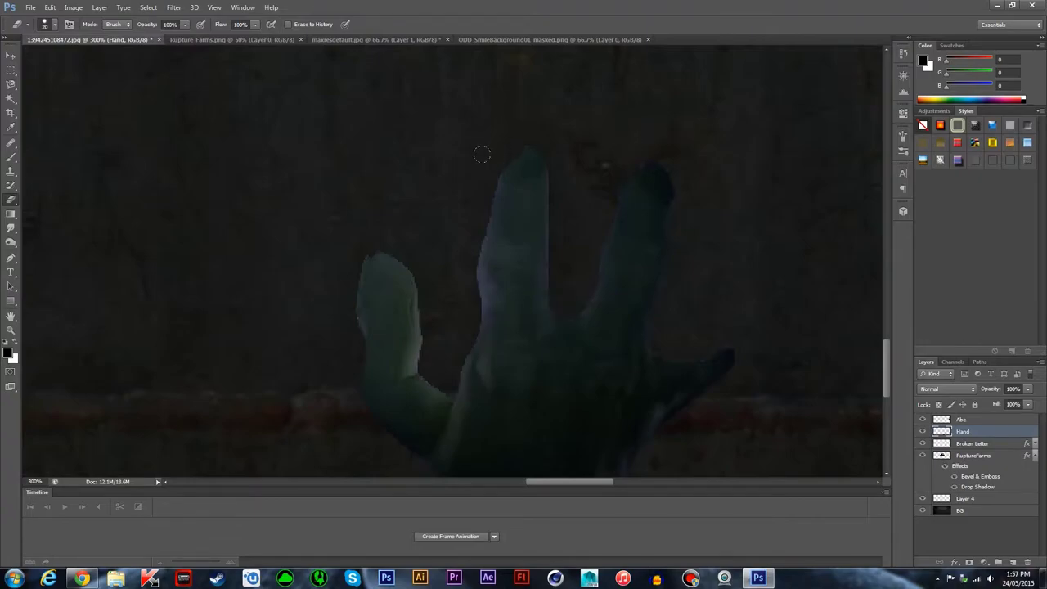
scroll(401, 242, "down", 3)
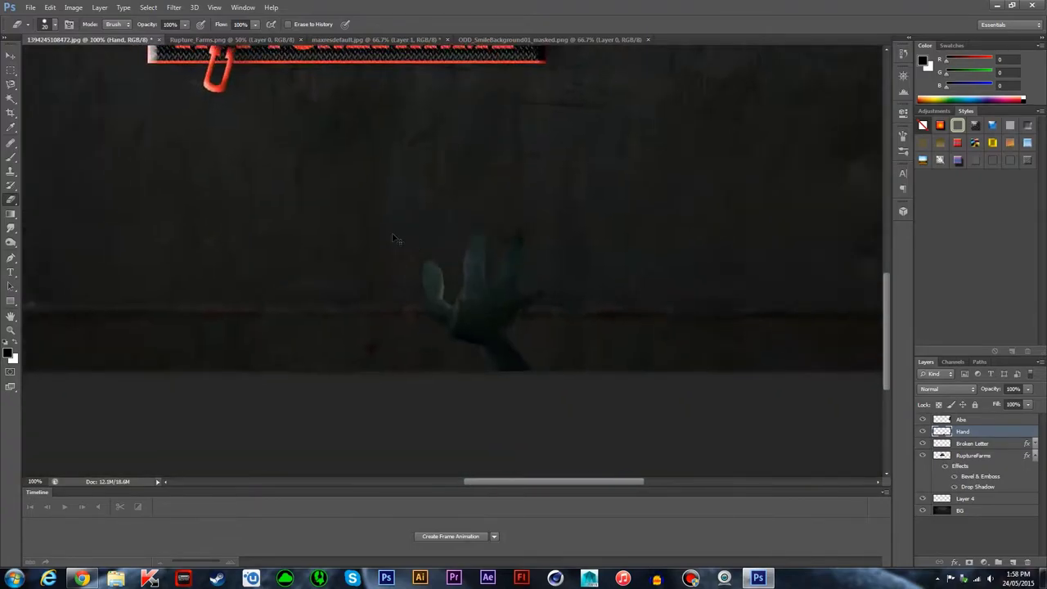
scroll(395, 238, "down", 2)
left_click(11, 214)
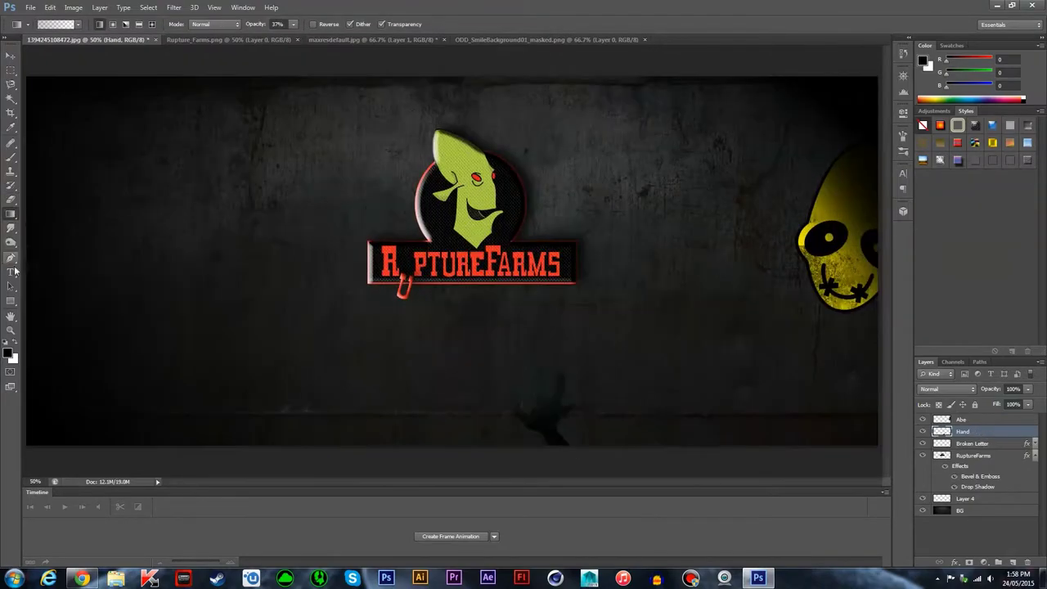
- Type 'Save Us' in a text box below the logo
left_click(11, 271)
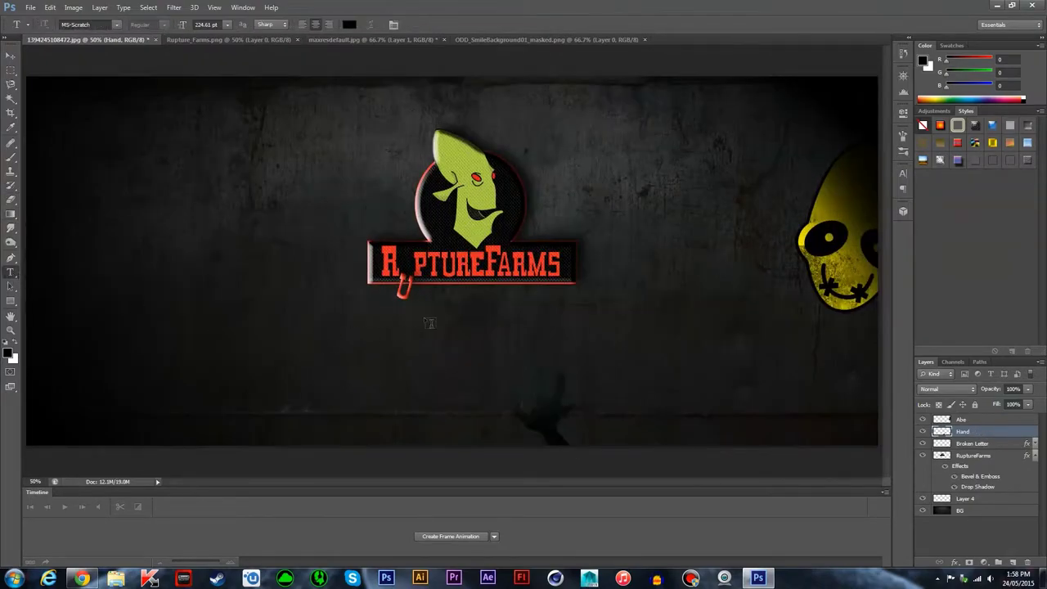
left_click_drag(423, 318, 677, 369)
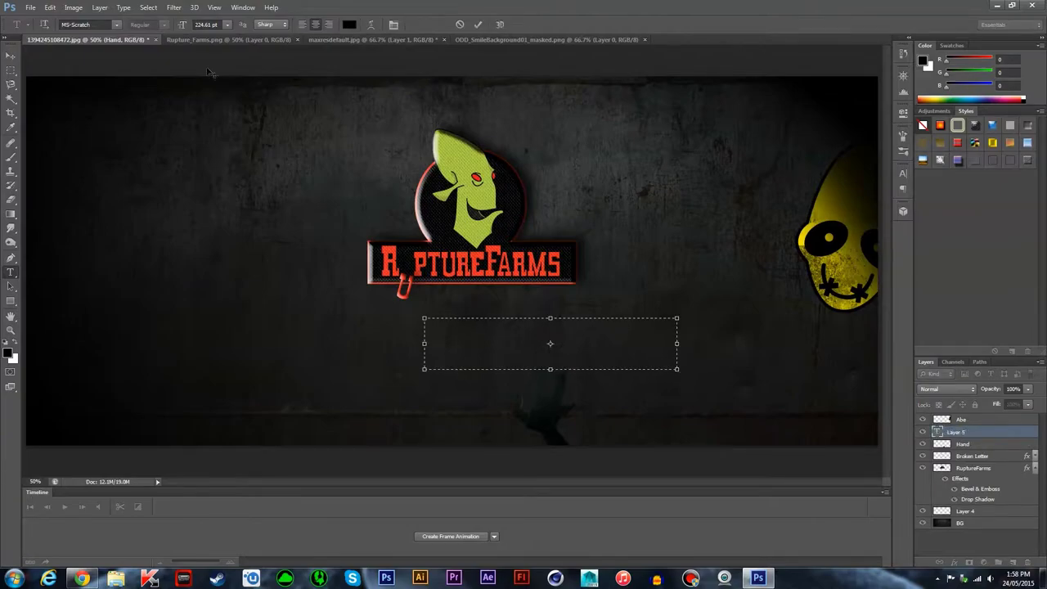
type("Save Us")
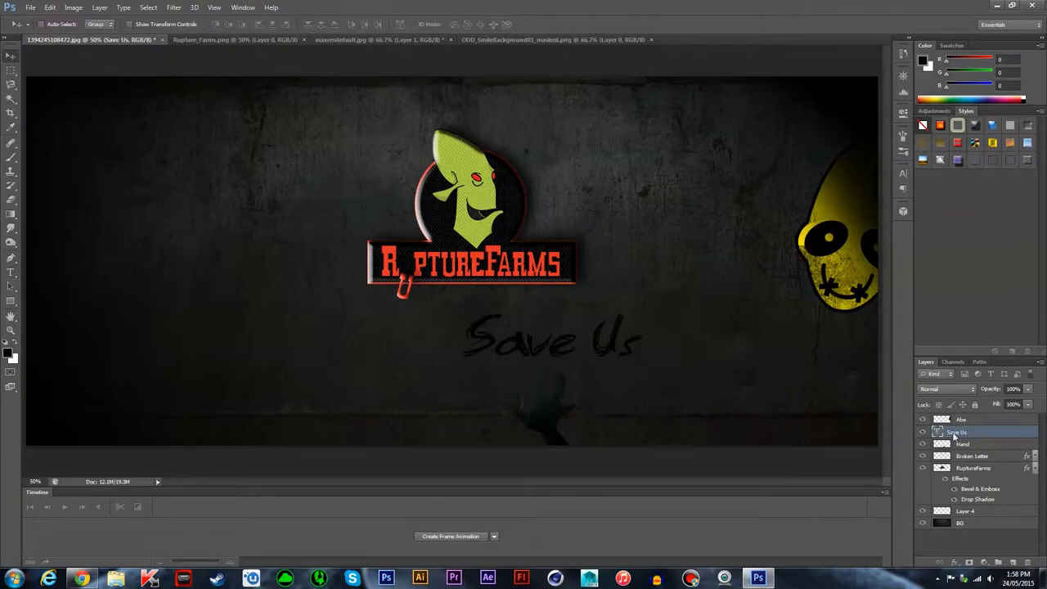
- Add Bevel & Emboss to 'Save Us' with 1000% depth, a linear gloss contour and 100% opacities
double_click(973, 431)
left_click(710, 223)
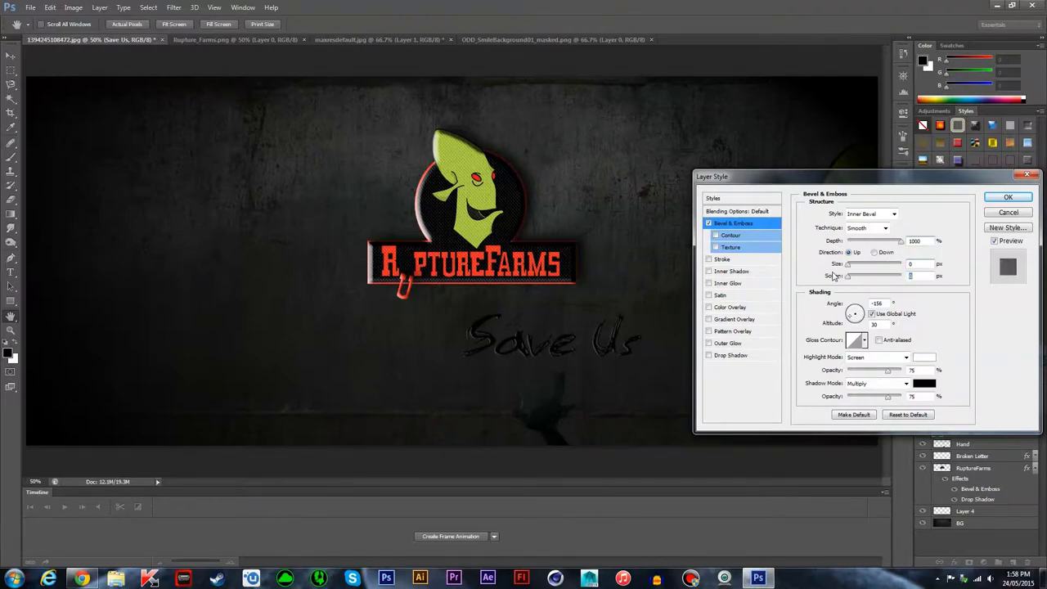
left_click(863, 340)
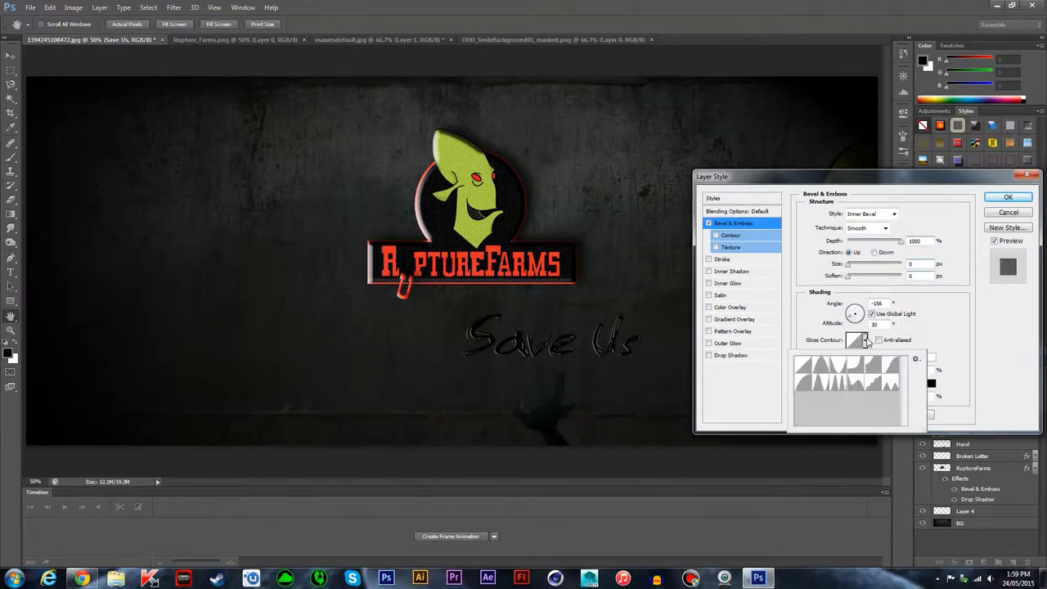
left_click(843, 384)
left_click(858, 266)
left_click(882, 240)
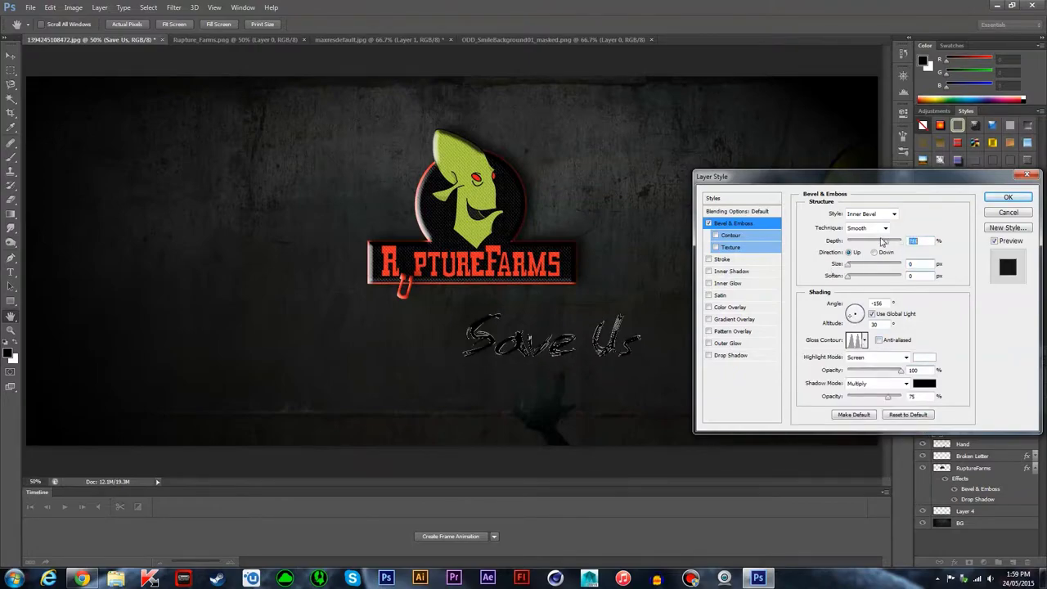
left_click(863, 339)
double_click(890, 400)
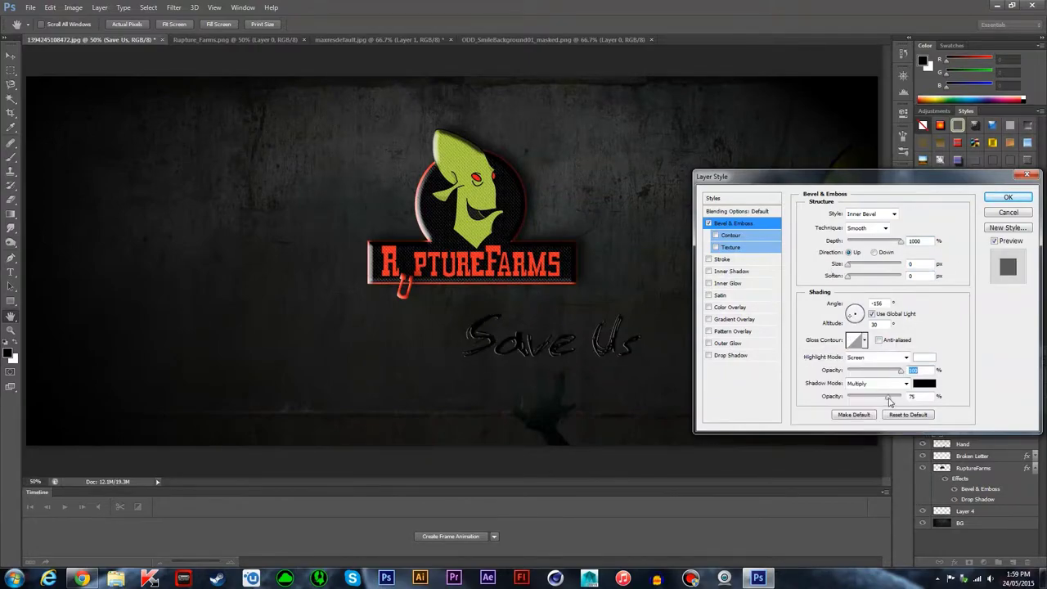
left_click(924, 382)
left_click(877, 325)
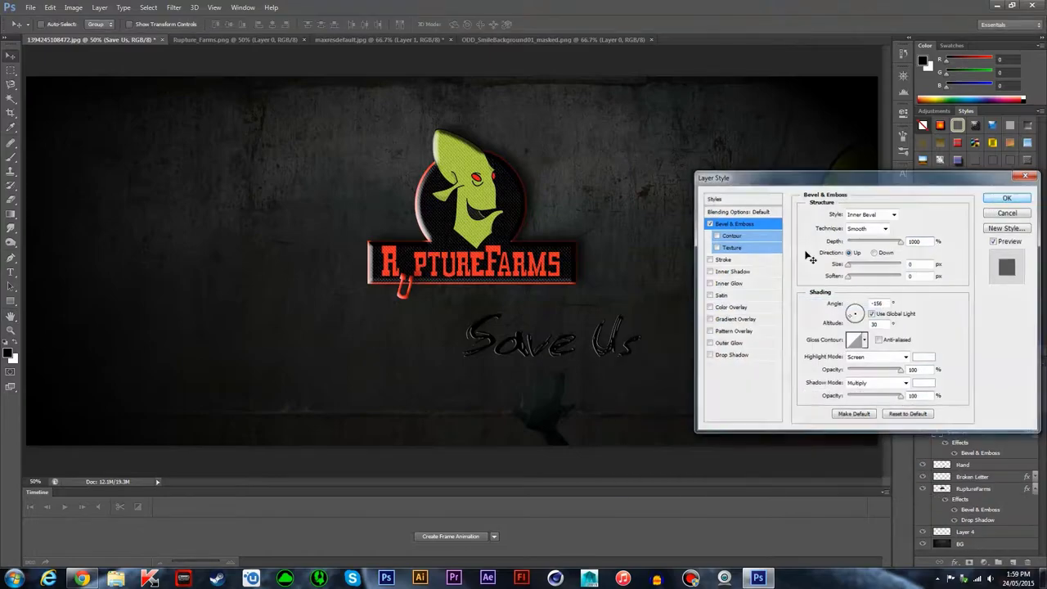
left_click(1008, 197)
- Rasterize the text and cut the word Save onto its own layer, leaving Us separate
right_click(971, 434)
left_click(860, 236)
right_click(11, 84)
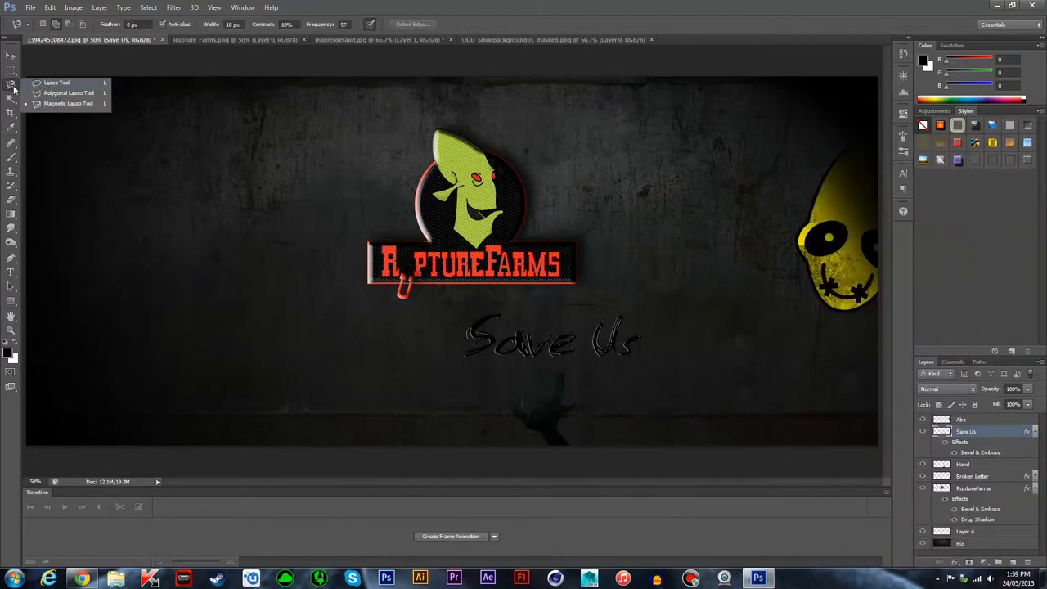
left_click(49, 79)
mouse_move(449, 311)
left_mouse_down()
mouse_move(592, 334)
mouse_move(417, 342)
left_mouse_up()
right_click(547, 110)
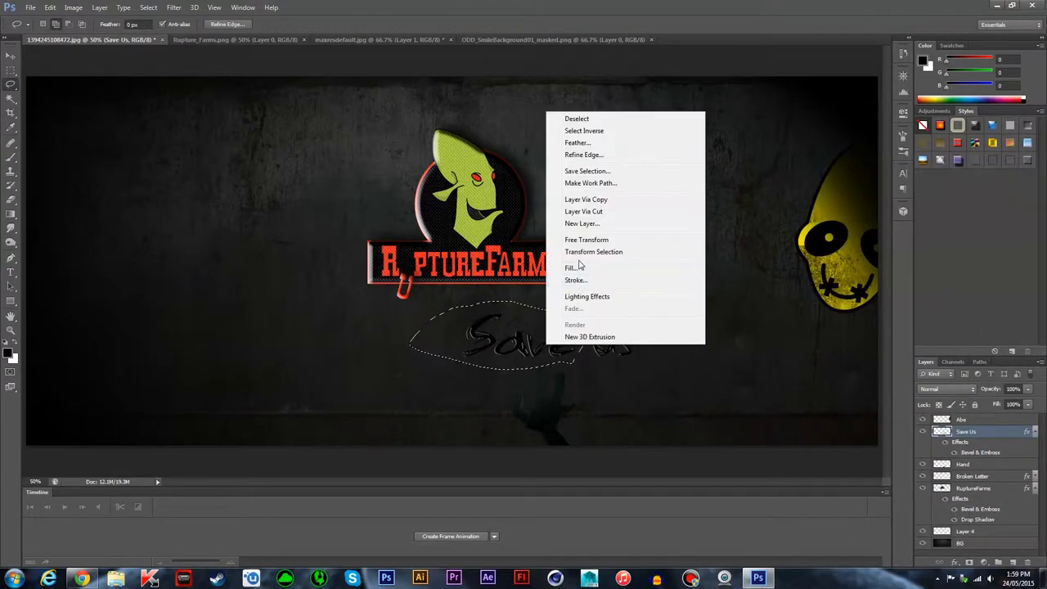
left_click(584, 199)
type("ve")
key("Tab")
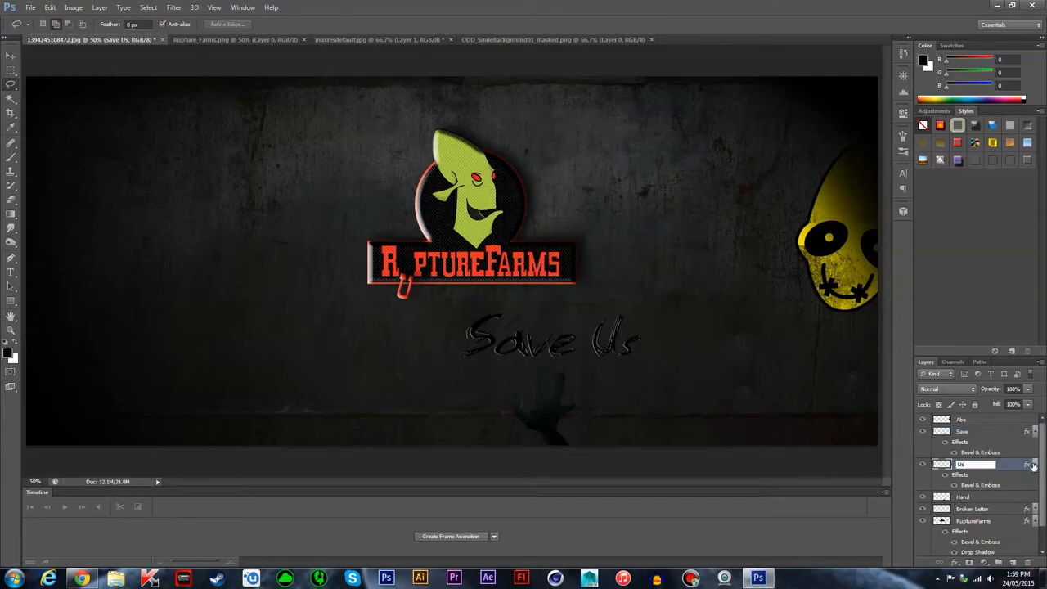
left_click(1033, 465, "alt")
left_click(963, 432)
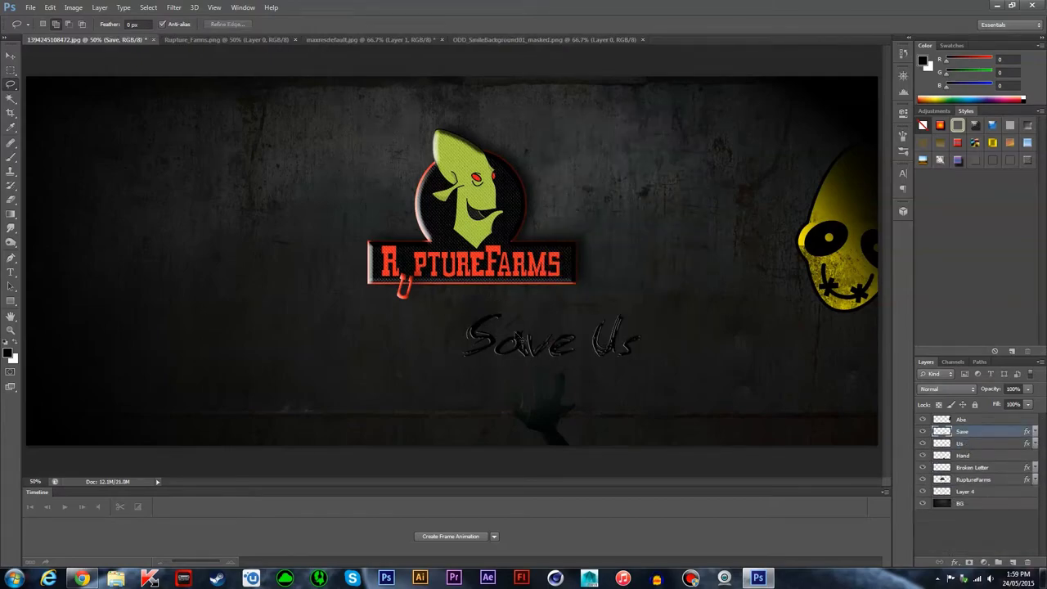
- Shrink Us under the logo and move its layer below RuptureFarms
left_click(963, 442)
key("ctrl+t")
mouse_move(642, 360)
left_mouse_down()
mouse_move(570, 332)
mouse_move(552, 288)
left_mouse_up()
key("v")
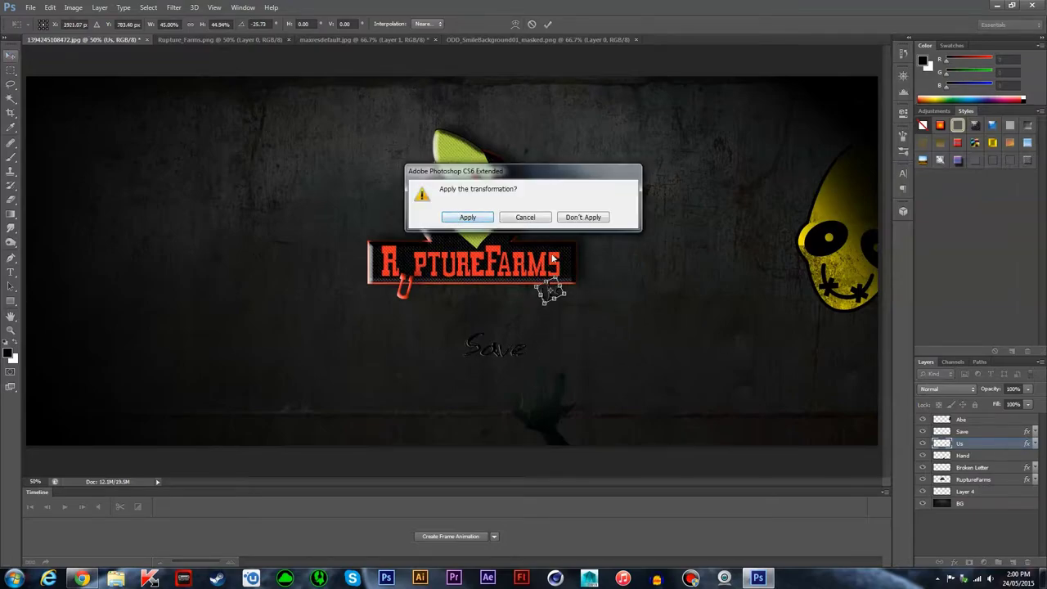
key("Return")
key("ctrl+bracketleft")
key("ctrl+bracketleft")
key("ctrl+bracketleft")
- Shrink, tilt and place the word Save beneath the logo
left_click(501, 373)
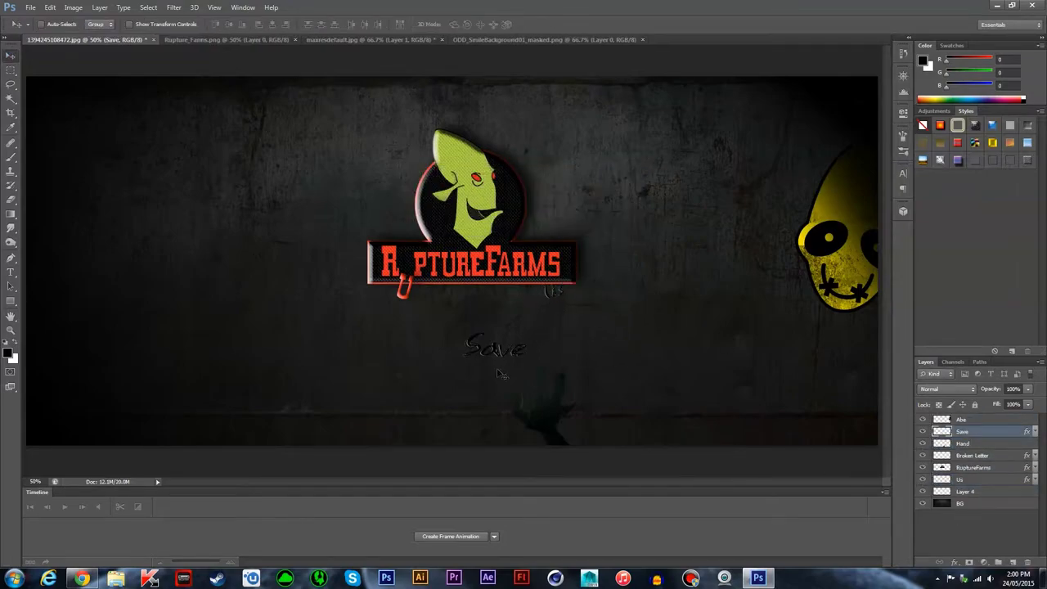
key("ctrl+t")
mouse_move(496, 347)
left_mouse_down()
mouse_move(511, 313)
mouse_move(540, 309)
mouse_move(523, 310)
left_mouse_up()
key("Return")
- Review the layer styles of the Save and Us text
double_click(969, 434)
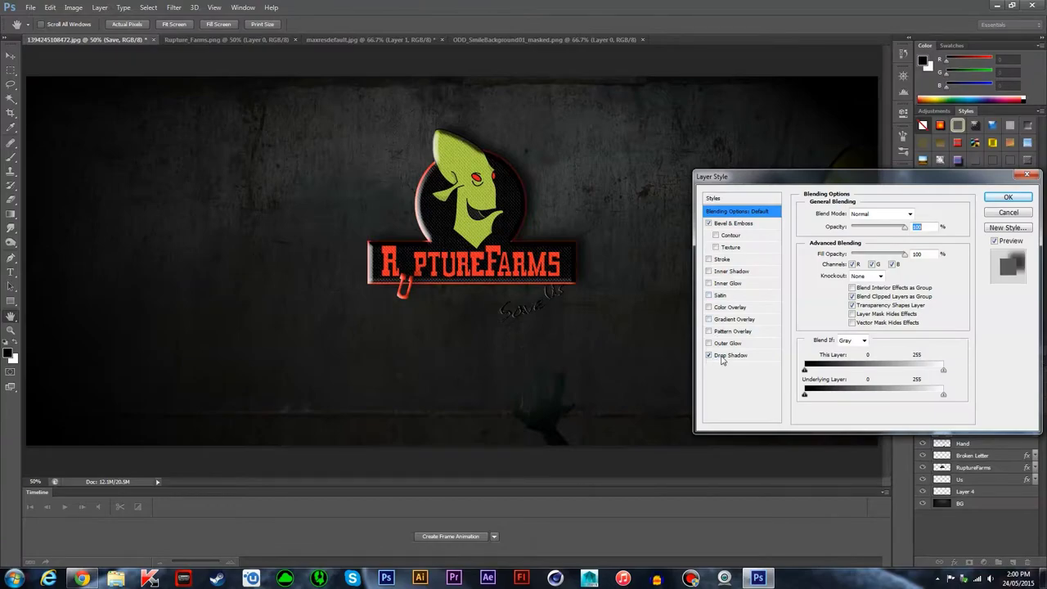
left_click(1008, 212)
left_click(961, 478)
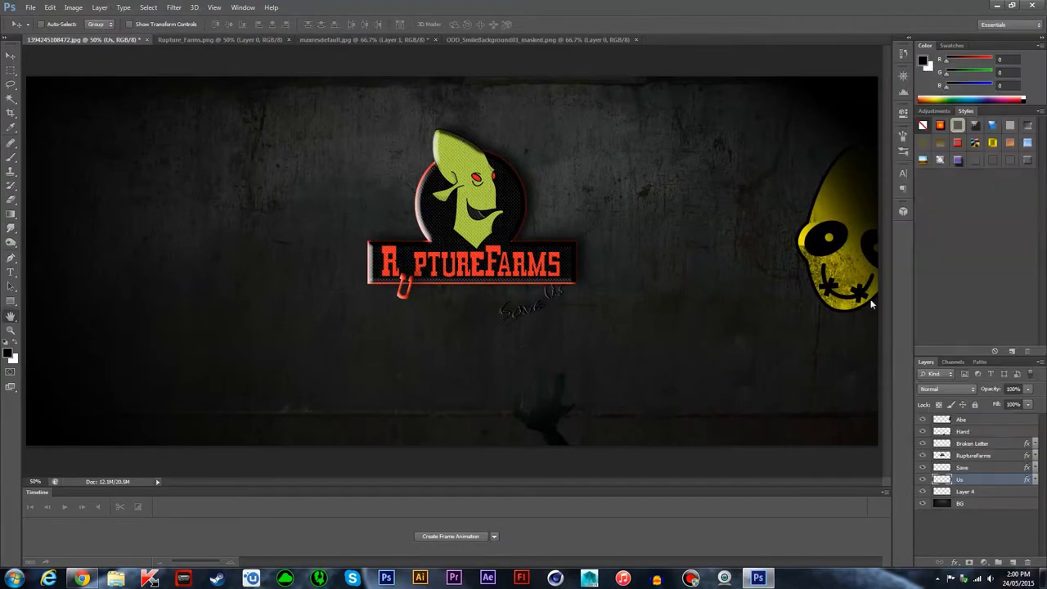
double_click(974, 479)
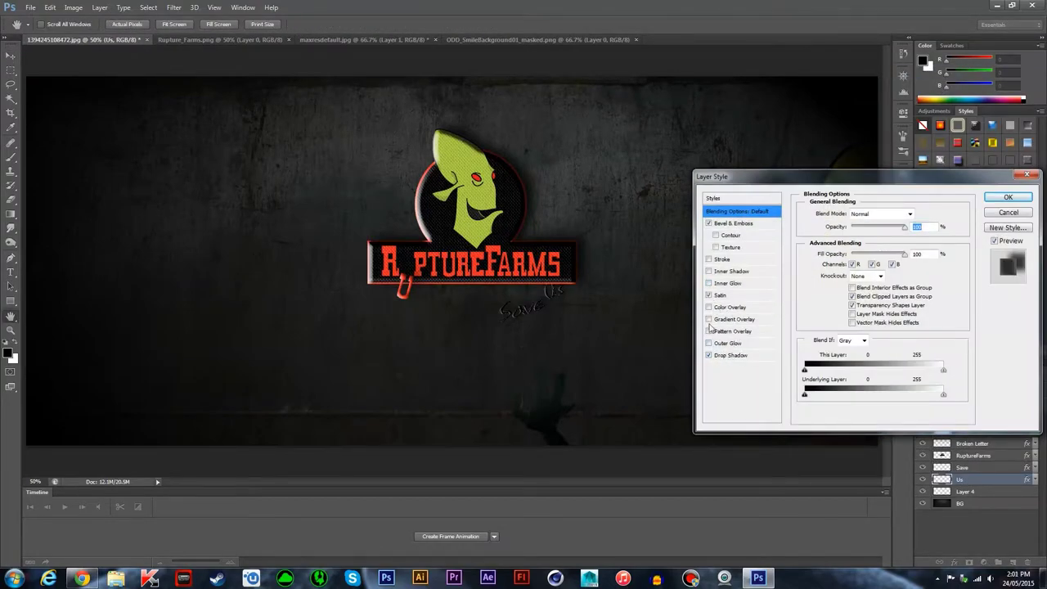
left_click(1007, 199)
- Add an Inner Shadow to the Save text's layer style
right_click(965, 468)
left_click(900, 58)
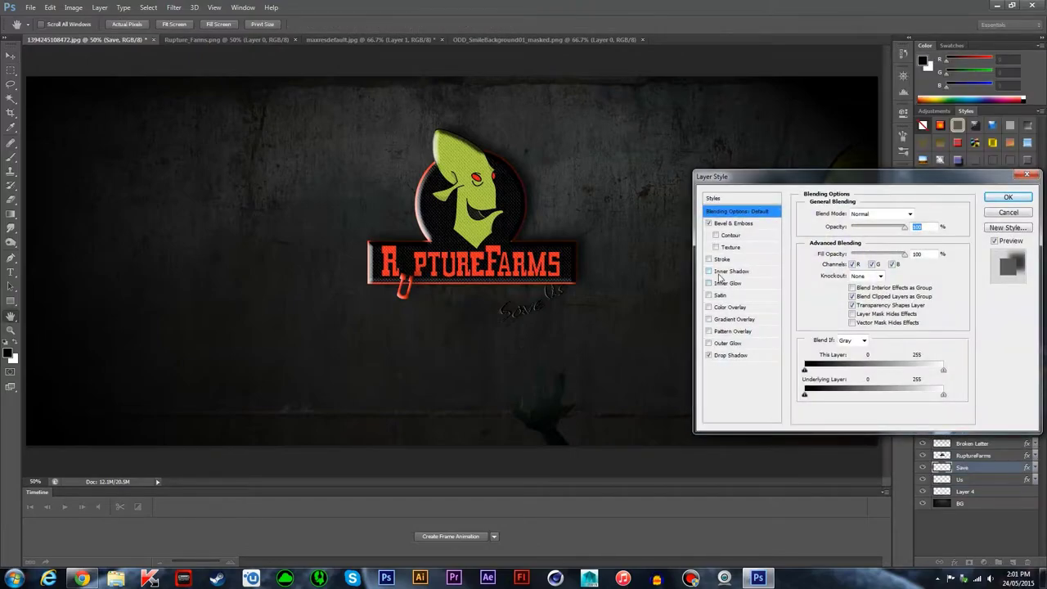
left_click(709, 271)
left_click(994, 198)
key("ctrl+minus")
key("v")
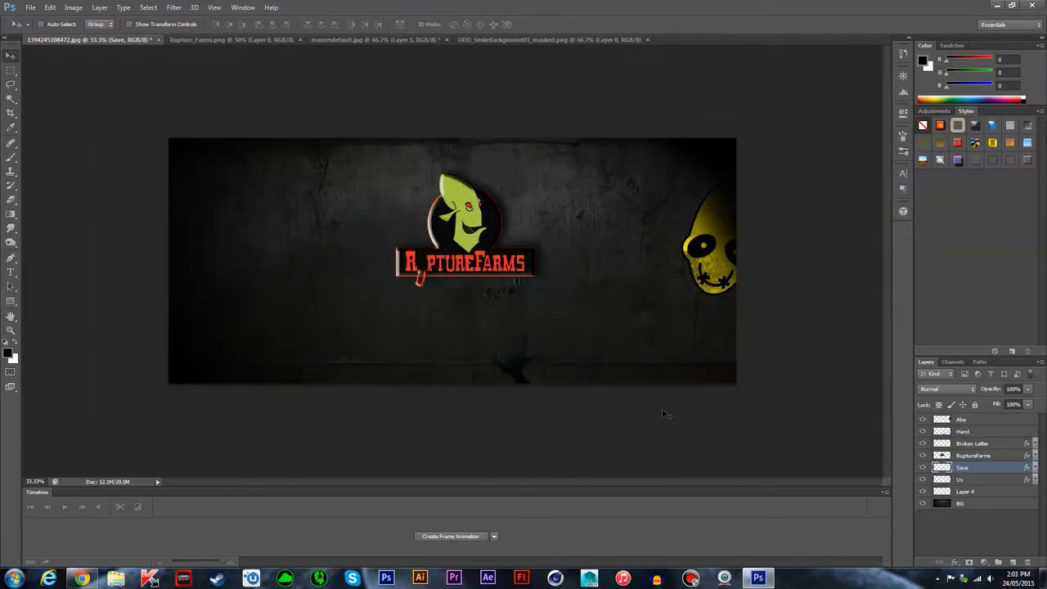
key("ctrl+plus")
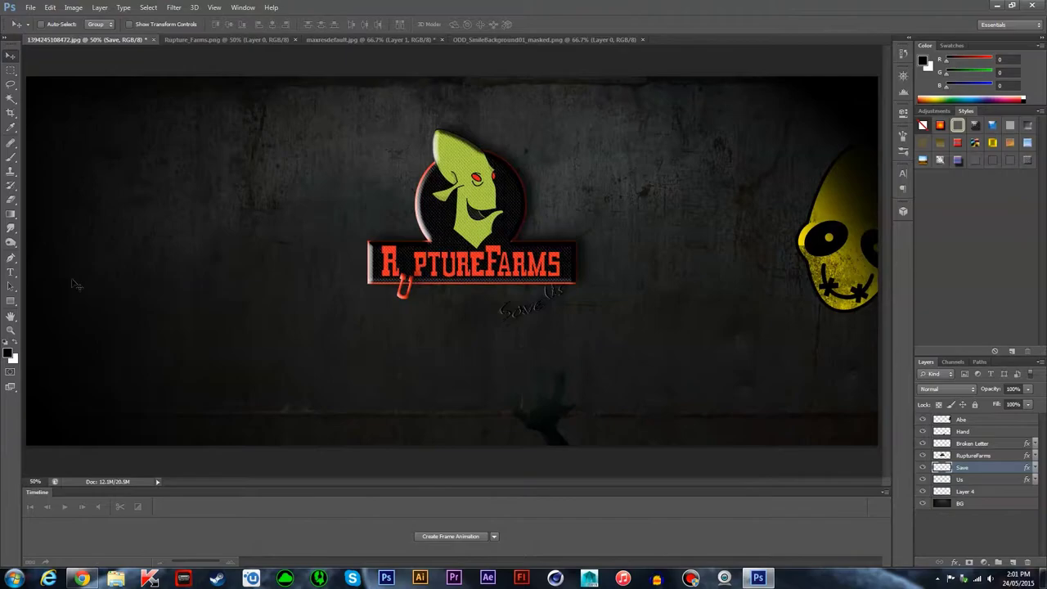
- Choose a brush preset and add a new empty layer above Save
key("ctrl+minus")
key("b")
left_click(50, 24)
scroll(72, 139, "down", 3)
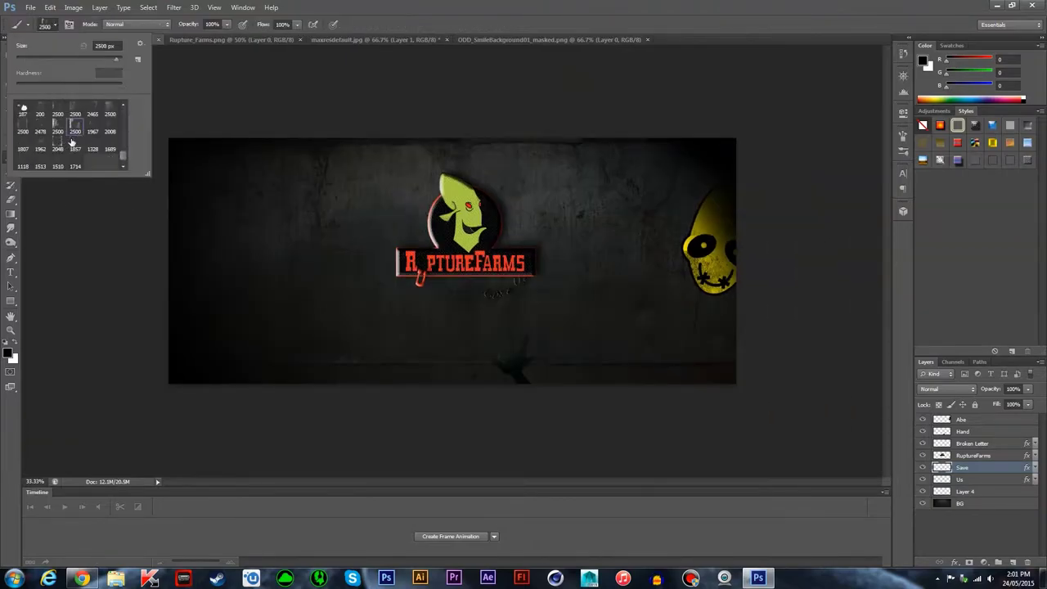
left_click(52, 26)
left_click(52, 26)
left_click(1011, 562)
key("ctrl+plus")
left_click(51, 25)
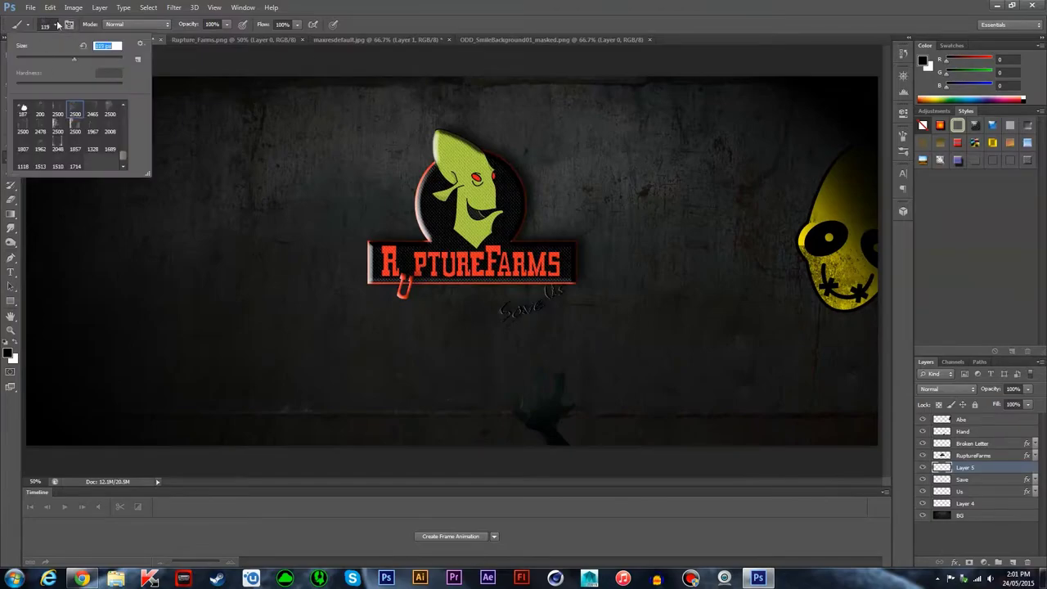
key("Return")
- Set the foreground colour to dark red
key("ctrl+plus")
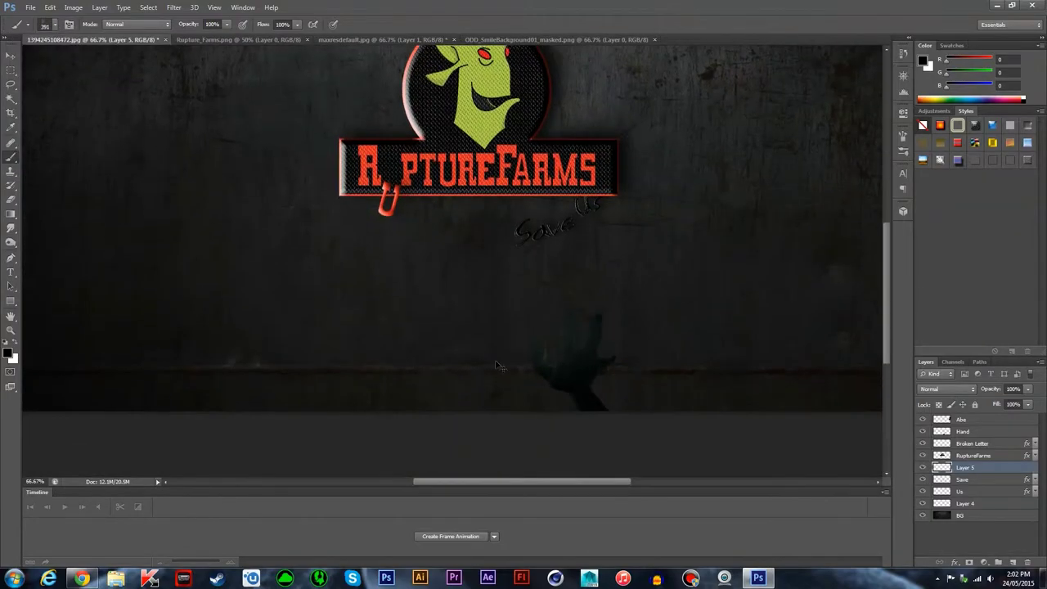
key("ctrl+plus")
key("i")
left_click(8, 352)
left_click(755, 401)
key("Return")
key("b")
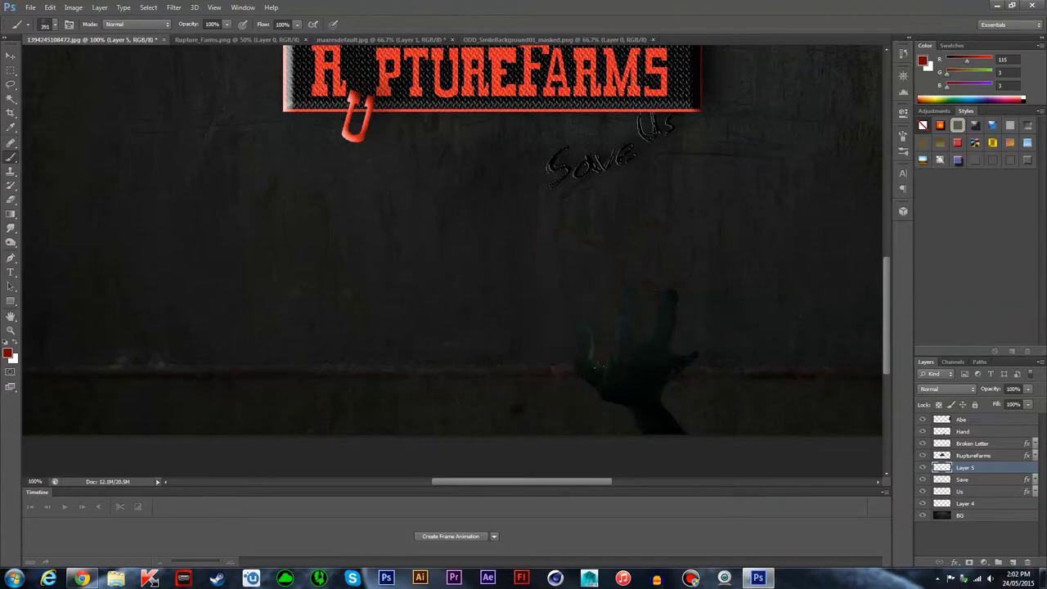
- Duplicate the Hand layer as 'Hand copy' and nudge it slightly up and right
right_click(962, 431)
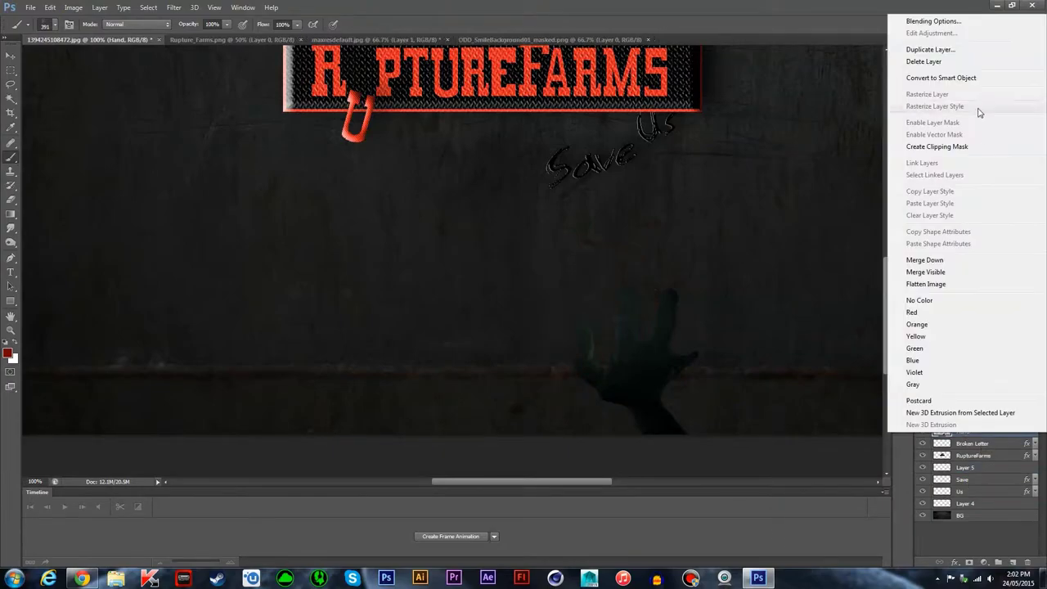
left_click(875, 51)
key("Return")
key("v")
left_click_drag(661, 289, 673, 281)
- Hide the original hand and paint the hand copy's outline dark red
left_click(923, 432)
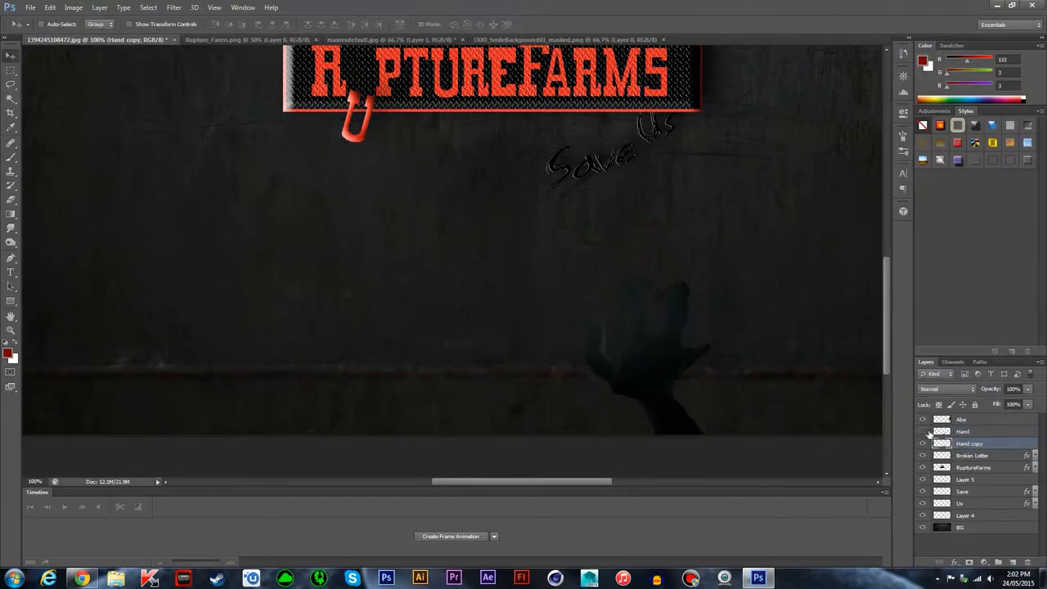
left_click(941, 444, "ctrl")
key("b")
left_click(923, 431)
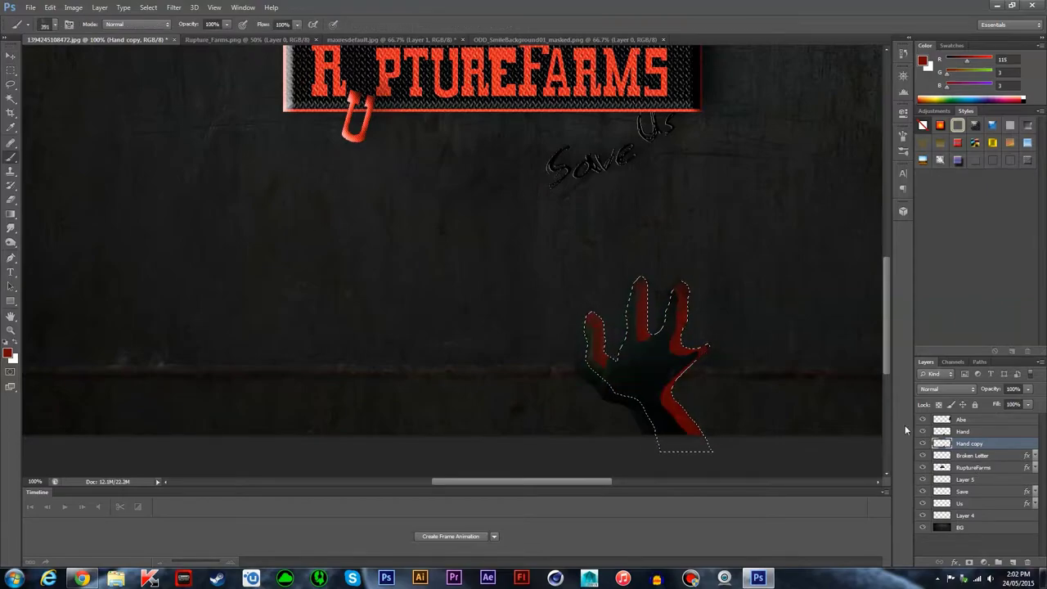
left_click_drag(589, 327, 696, 384)
key("ctrl+d")
key("v")
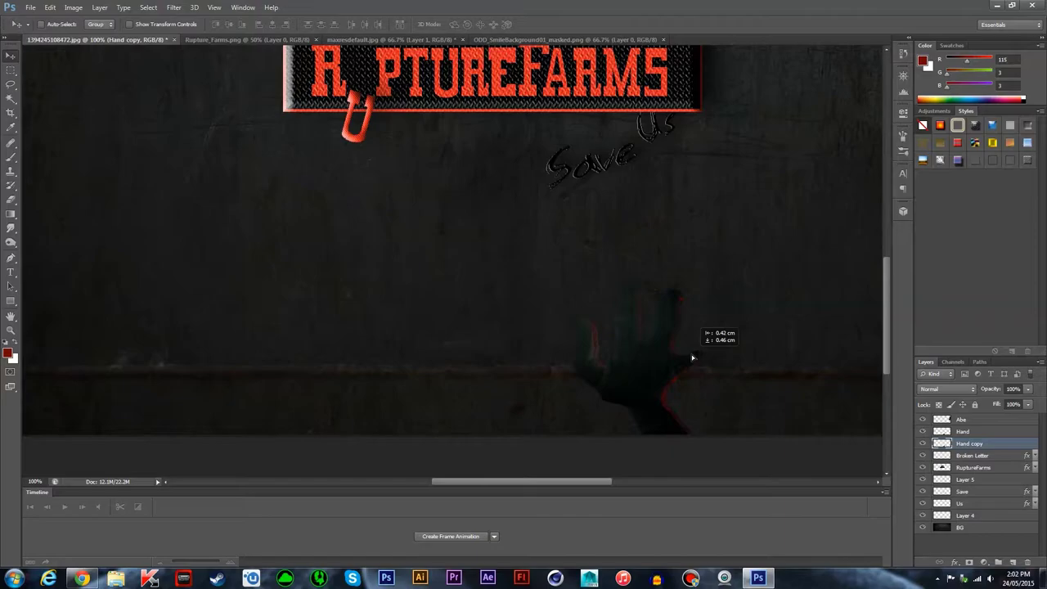
- Darken the red hand copy with Brightness/Contrast at -67
scroll(699, 364, "up", 2)
scroll(640, 370, "down", 2)
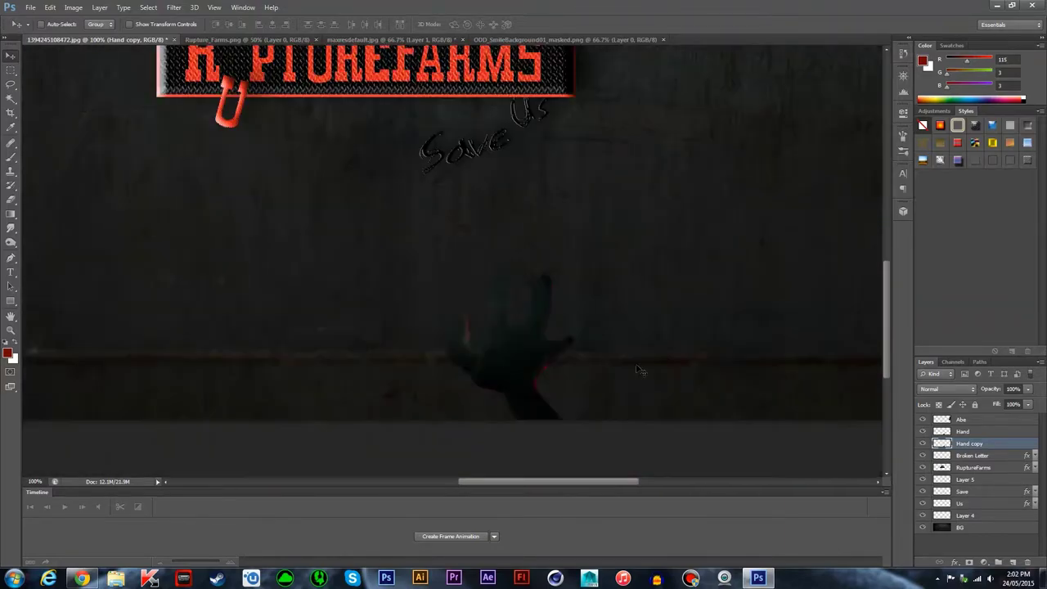
left_click(68, 8)
left_click(214, 36)
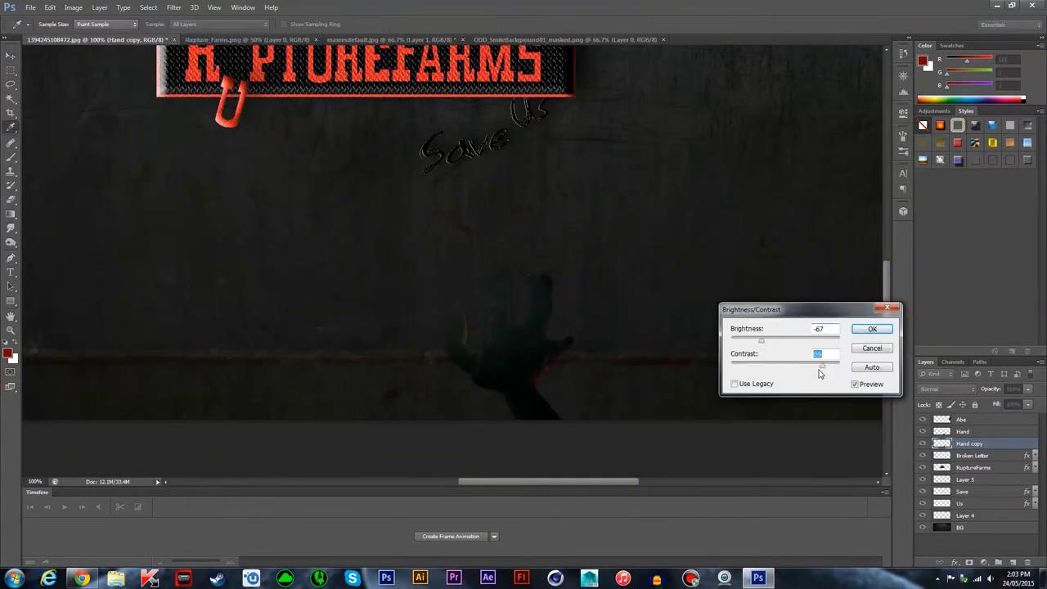
left_click(872, 331)
key("b")
left_click(54, 25)
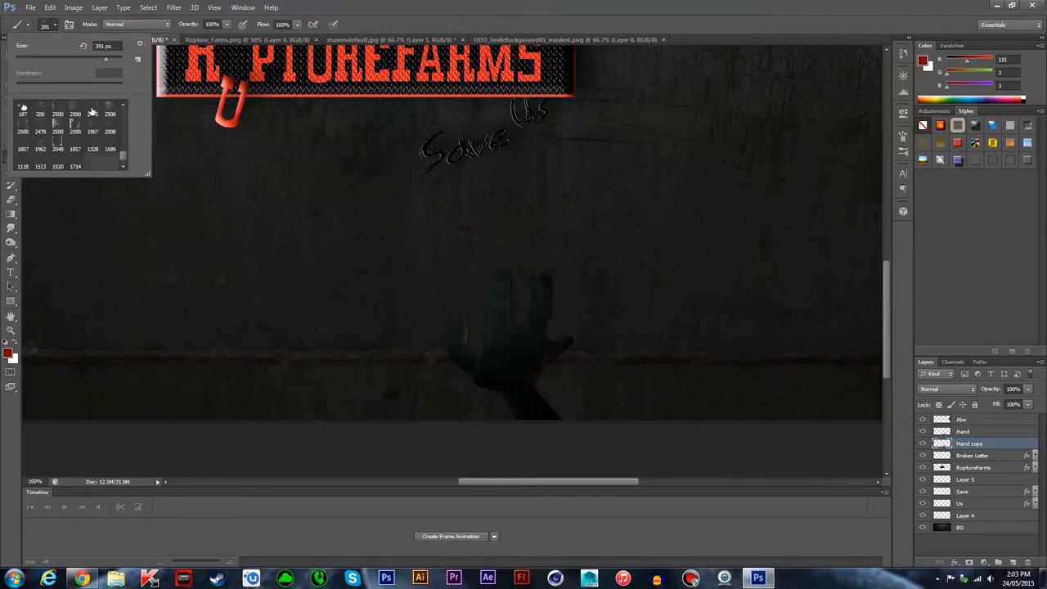
key("Return")
scroll(166, 213, "down", 3)
scroll(368, 258, "down", 2)
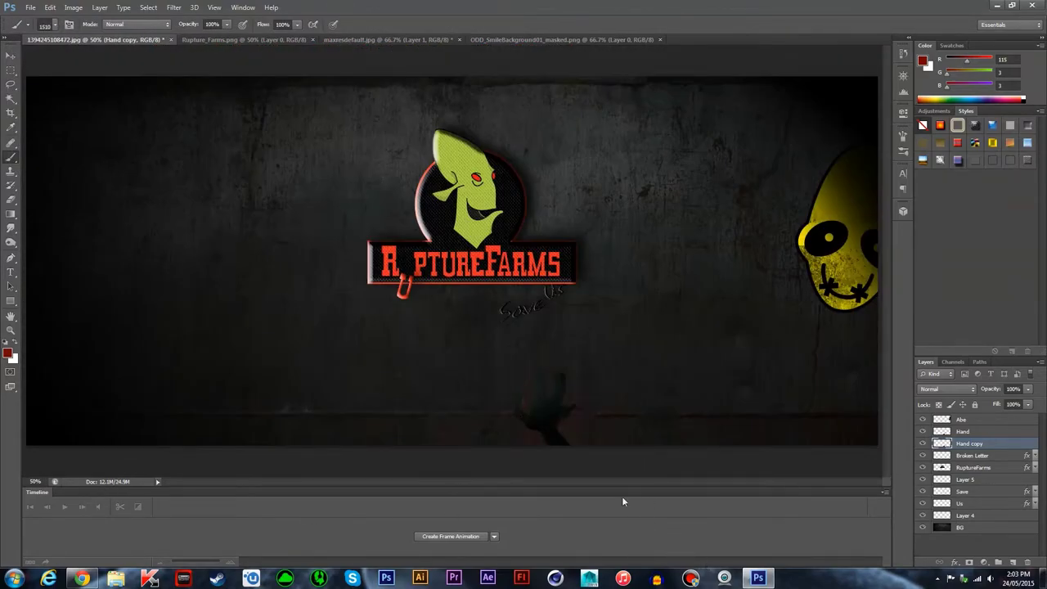
- Back in Chrome, search Google Images for 'slig' and preview a dark Slig image
left_click(82, 523)
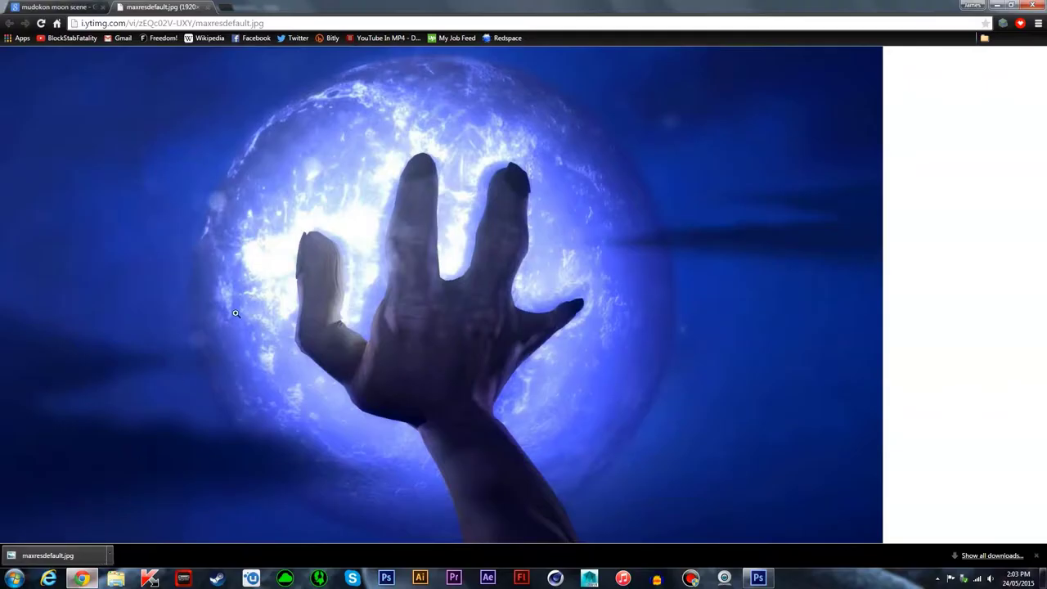
key("alt+Left")
triple_click(164, 63)
type("slig")
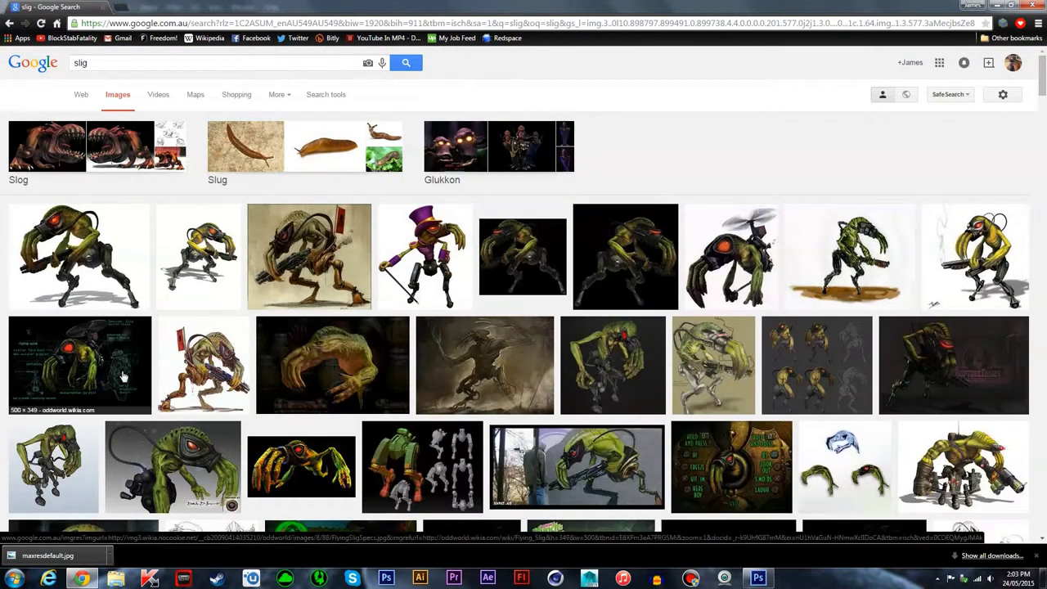
left_click(626, 258)
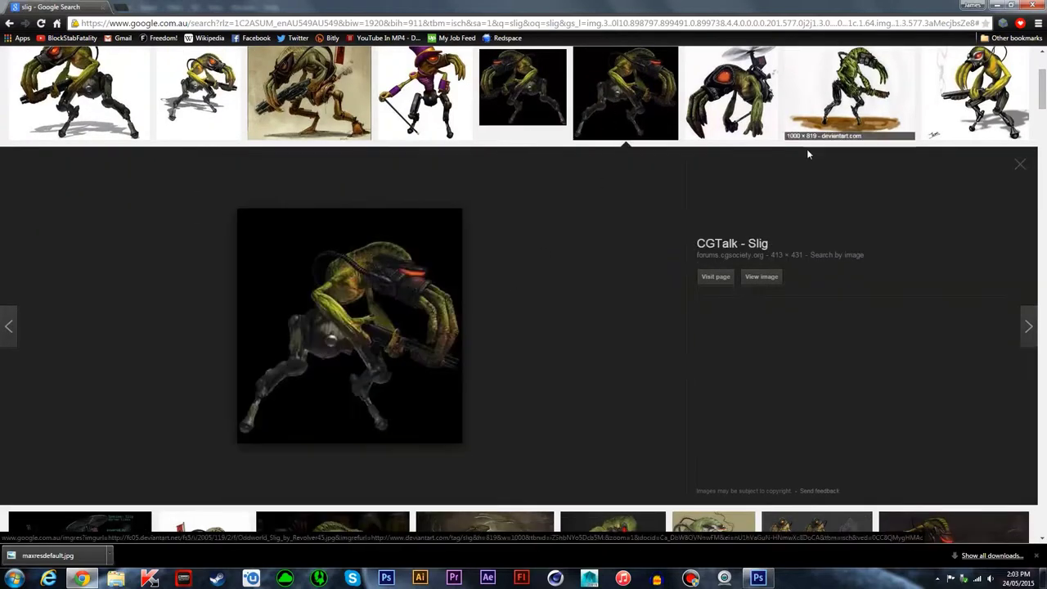
- Open the Slig image in a new tab and compare it with the results page
scroll(806, 152, "down", 5)
scroll(127, 343, "down", 3)
scroll(127, 343, "up", 5)
middle_click(330, 327)
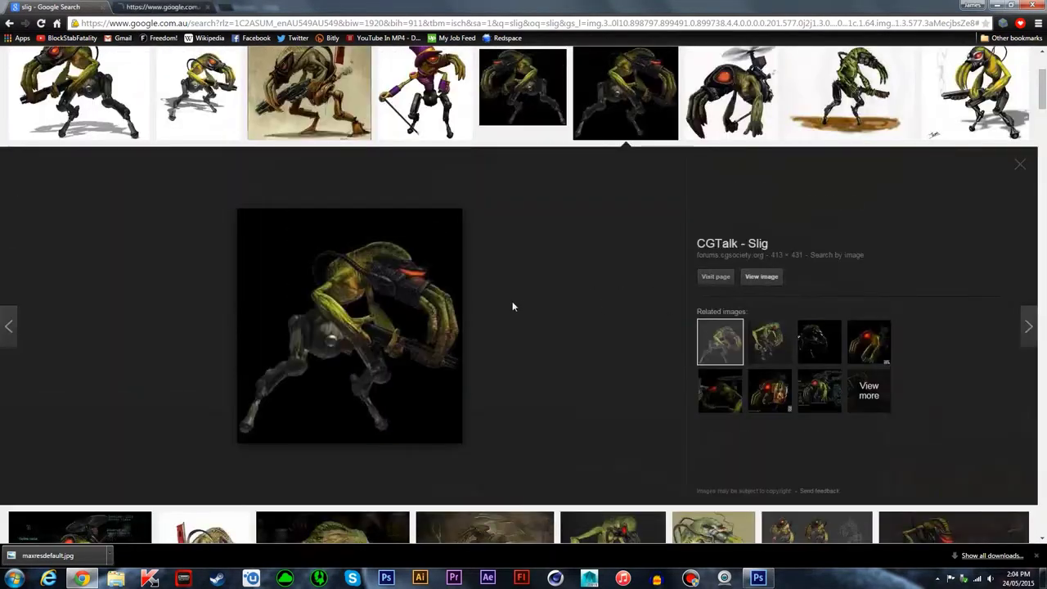
left_click(155, 7)
left_click(70, 7)
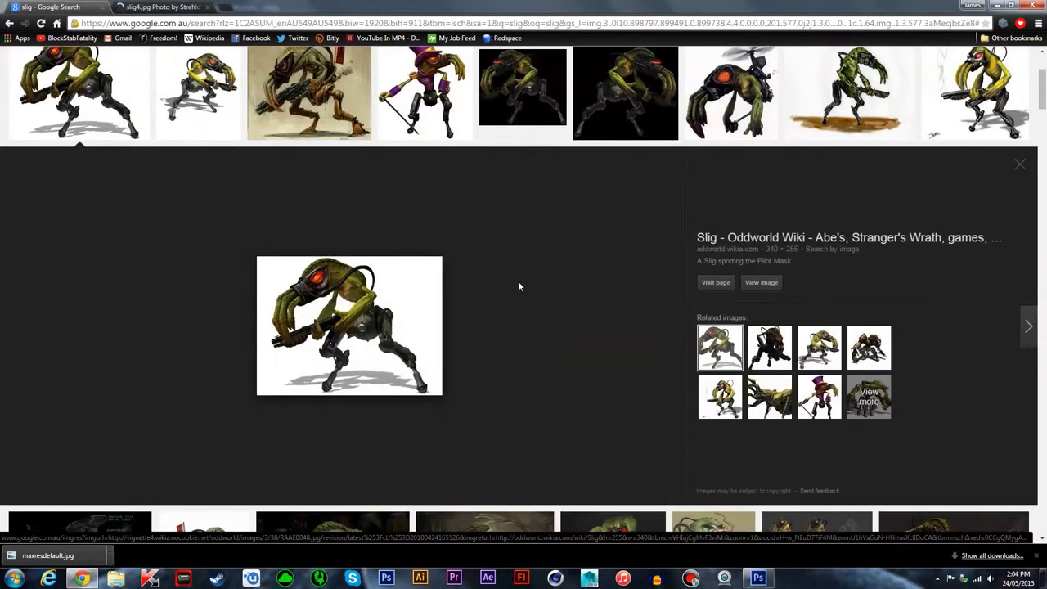
scroll(518, 281, "up", 5)
left_click(156, 7)
left_click(49, 6)
scroll(189, 309, "up", 5)
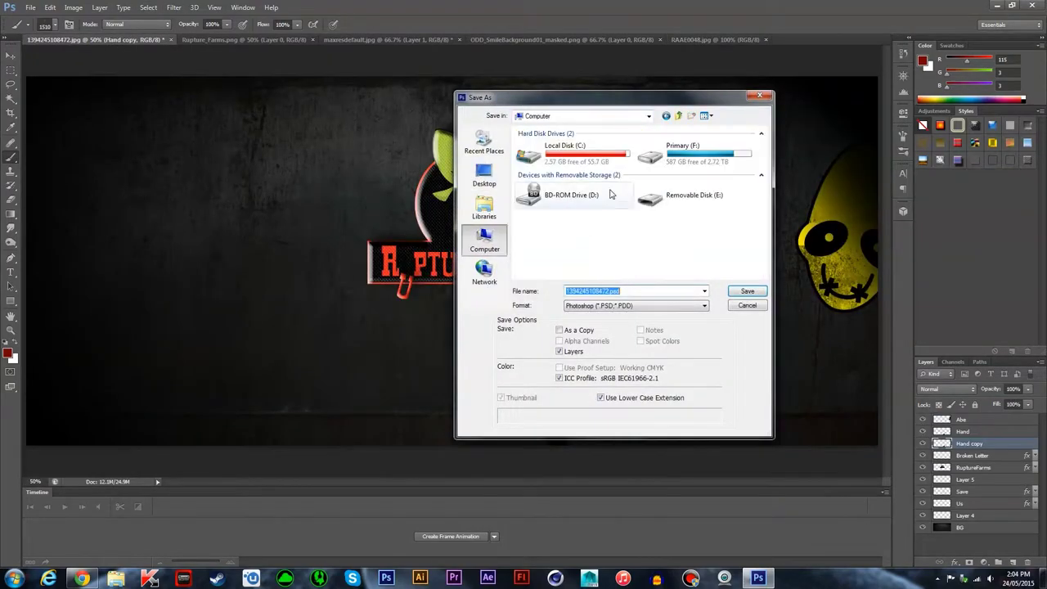
- Save the banner as Oddworld.psd in the Photoshop folder on the F: drive
double_click(651, 156)
double_click(573, 237)
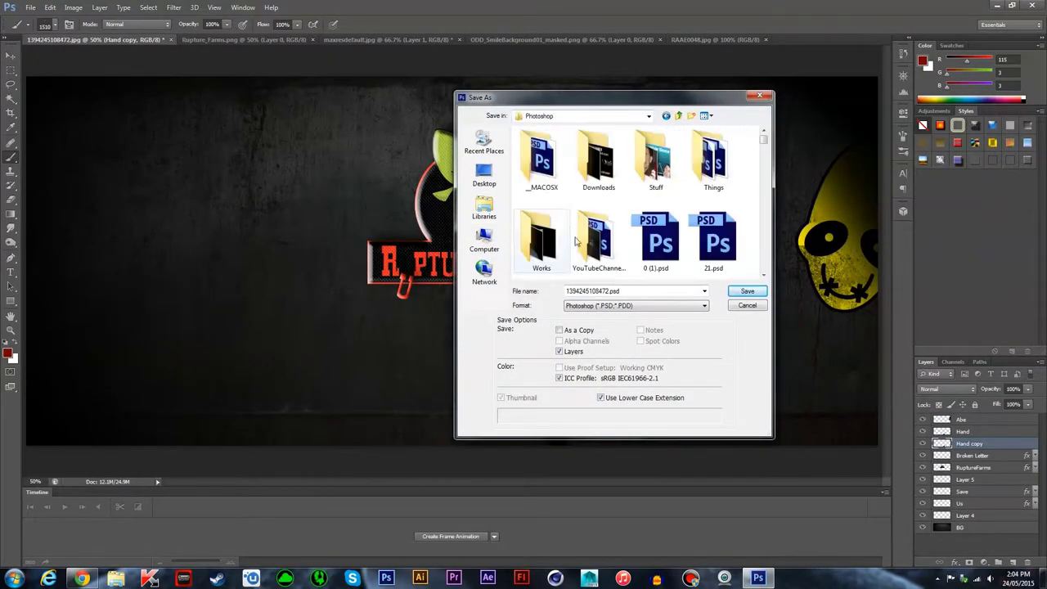
type("Oddworld")
key("Return")
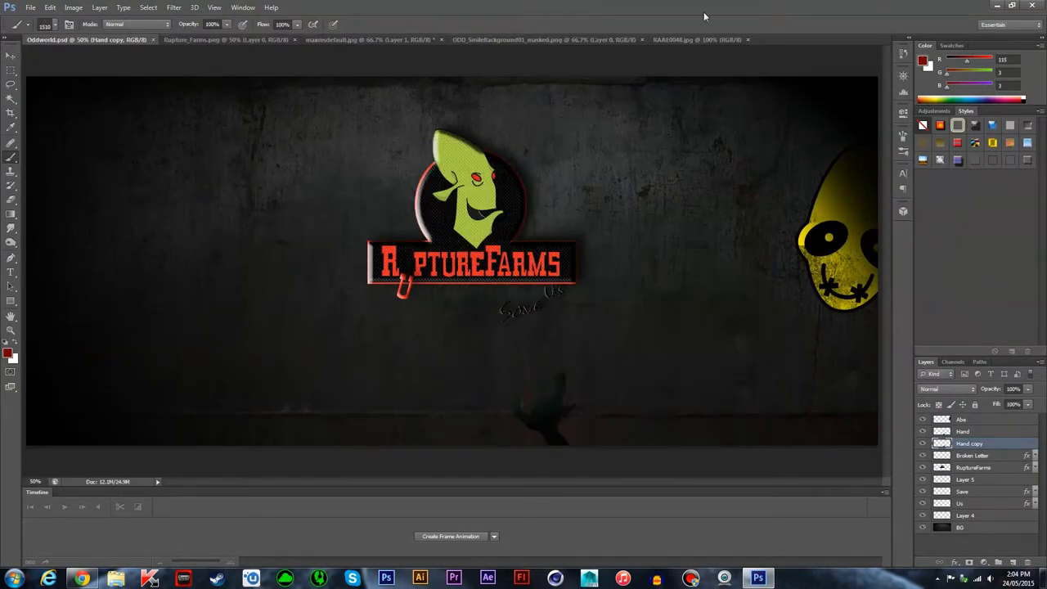
- Add a new Layer 1 filled with pink beneath the Slig image
left_click(695, 40)
left_click(11, 98)
key("ctrl+shift+n")
key("Return")
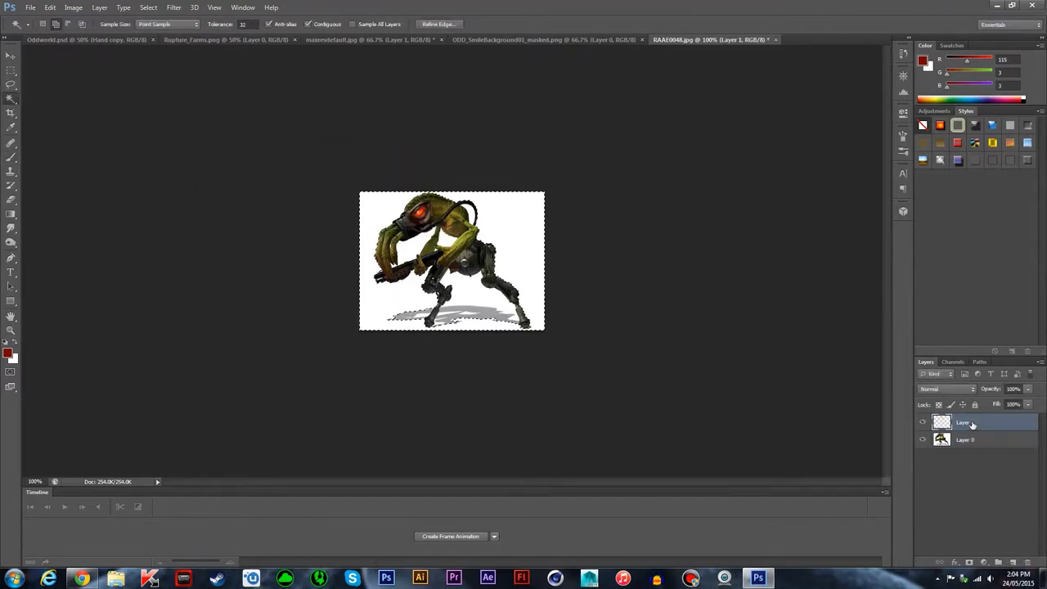
left_click_drag(972, 424, 965, 445)
left_click_drag(11, 214, 49, 232)
left_click(7, 353)
left_click(744, 336)
left_click(881, 320)
left_click(414, 281)
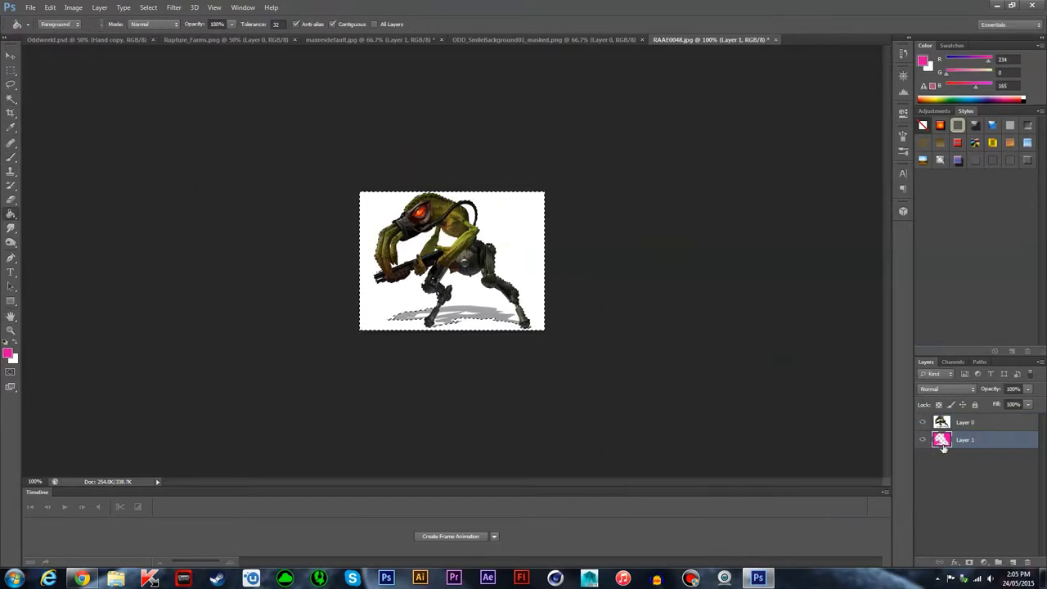
- Magic-wand delete the white between the arms and gun, and the shadow behind the legs
left_click(965, 422)
key("w")
key("ctrl+d")
key("ctrl+plus")
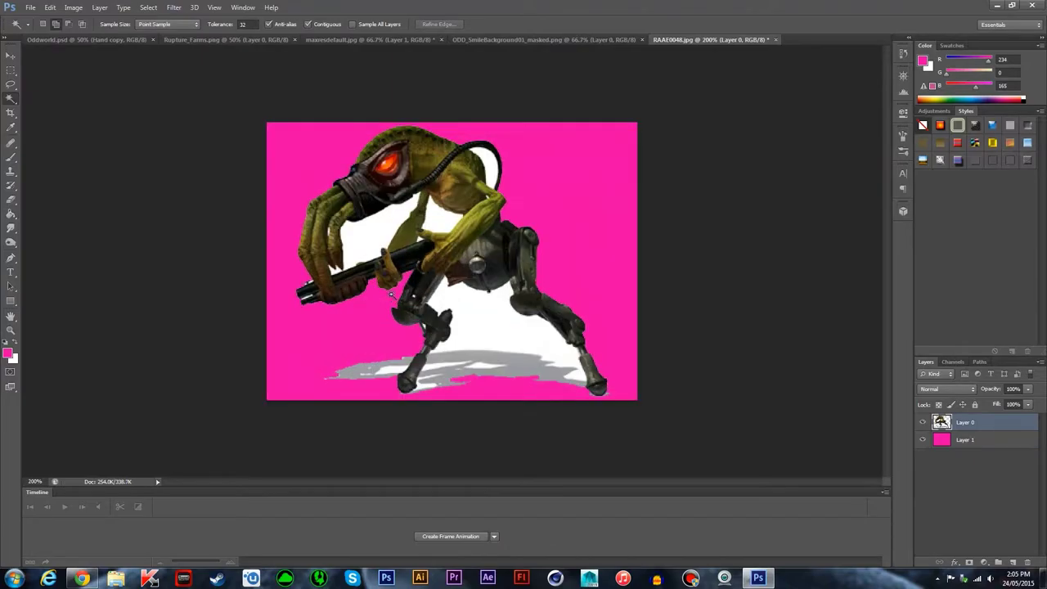
left_click(401, 221)
key("Delete")
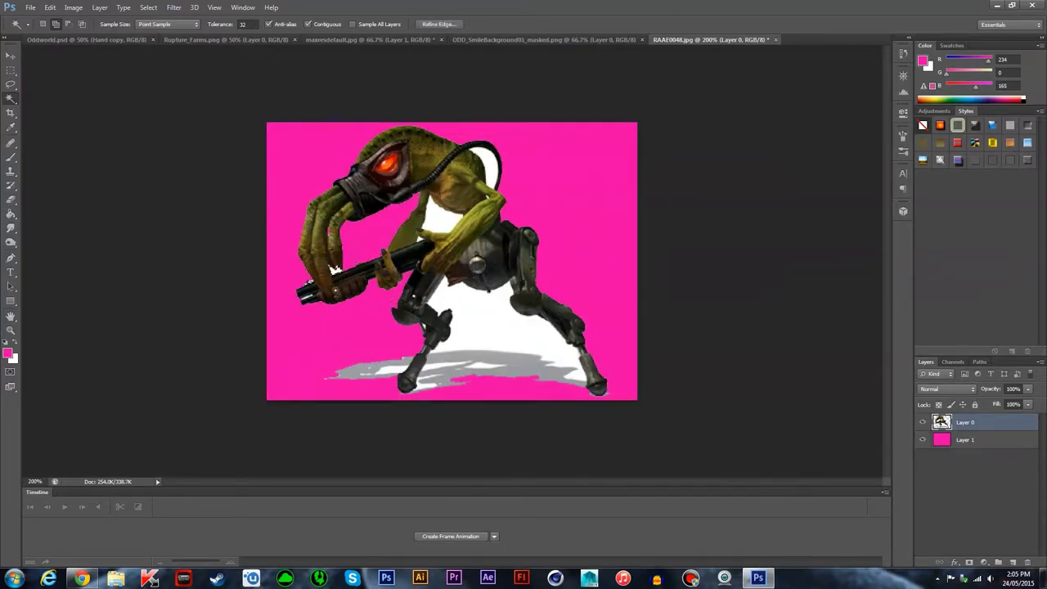
left_click(504, 366, "shift")
key("Delete")
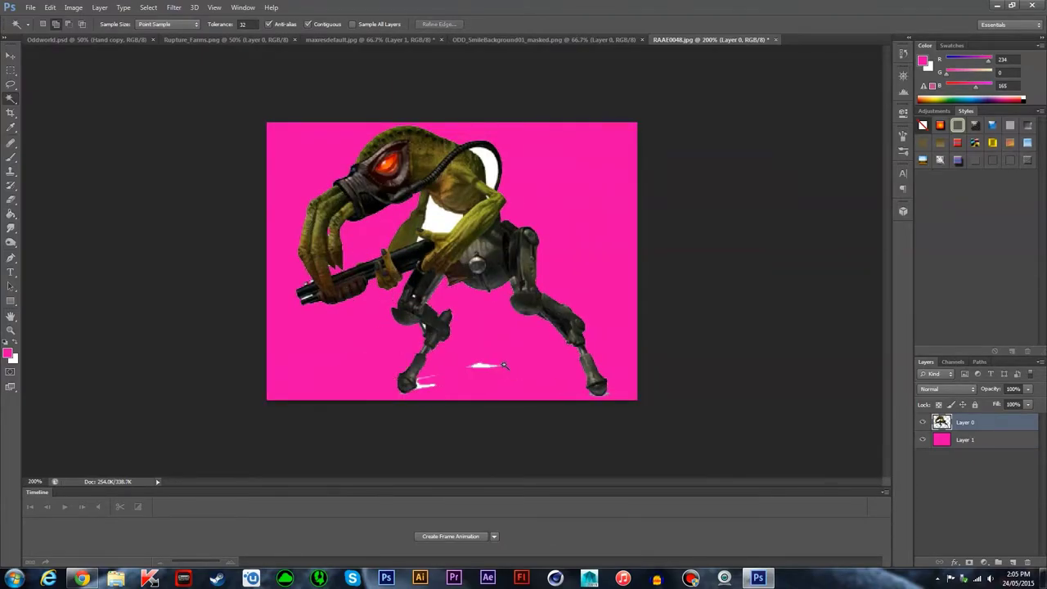
- Remove the leftover white patches, including the one on the Slig's torso
key("e")
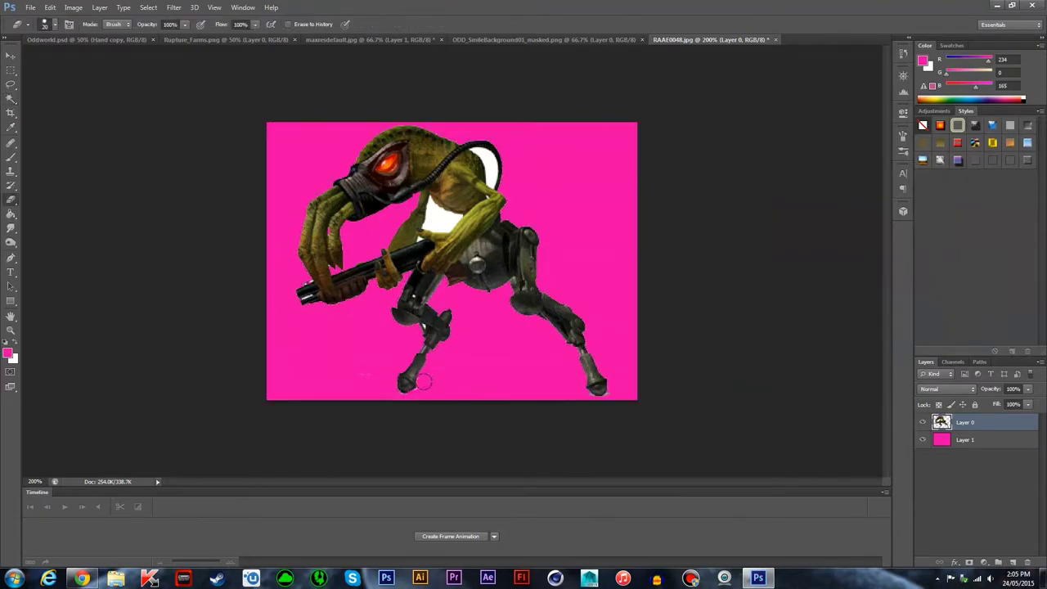
key("w")
left_click(439, 219)
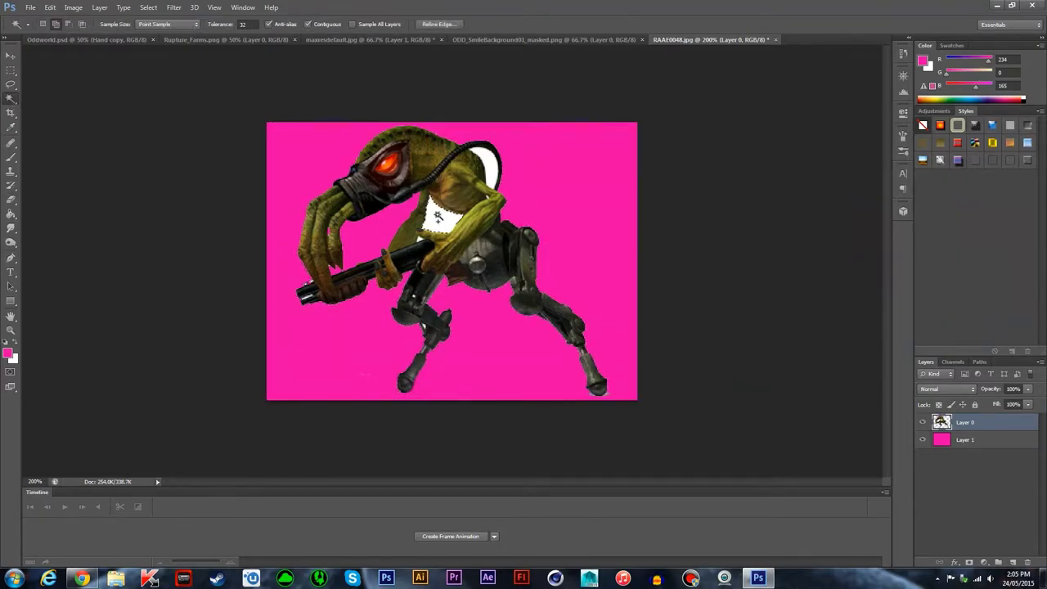
key("Delete")
left_click(482, 166)
key("Delete")
- Copy the cut-out Slig into the Oddworld banner and enlarge it at the lower left
key("ctrl+d")
key("ctrl+plus")
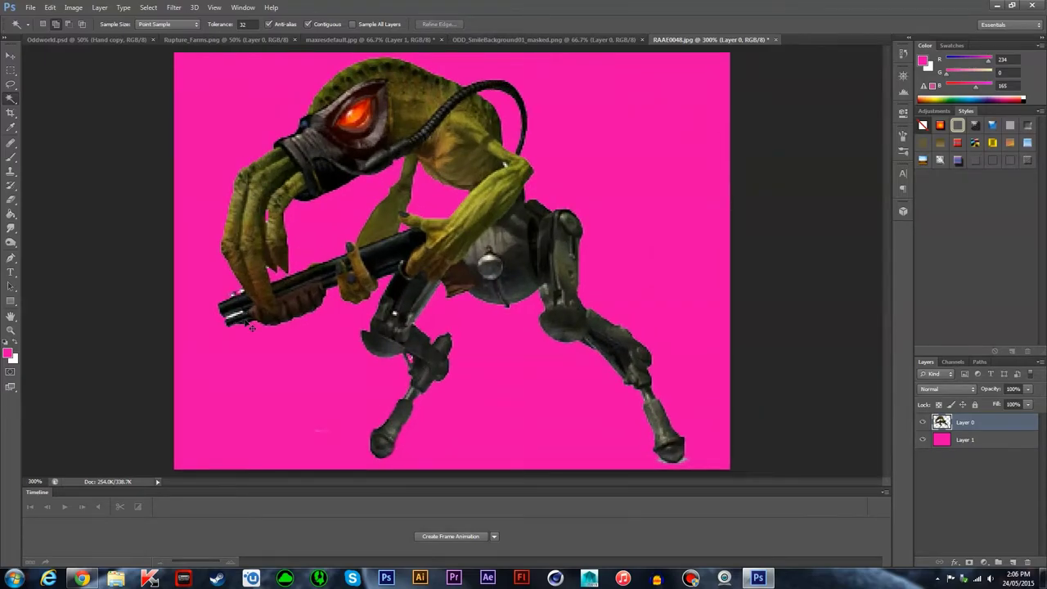
key("ctrl+minus")
key("ctrl+Tab")
key("ctrl+v")
key("ctrl+t")
left_click_drag(360, 281, 347, 338)
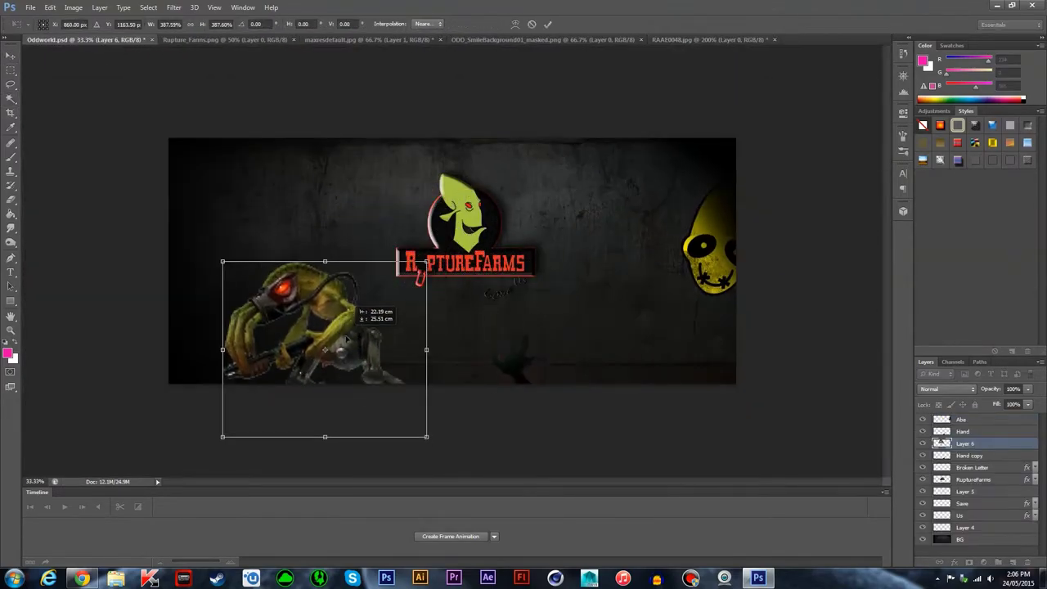
key("Return")
left_click(73, 8)
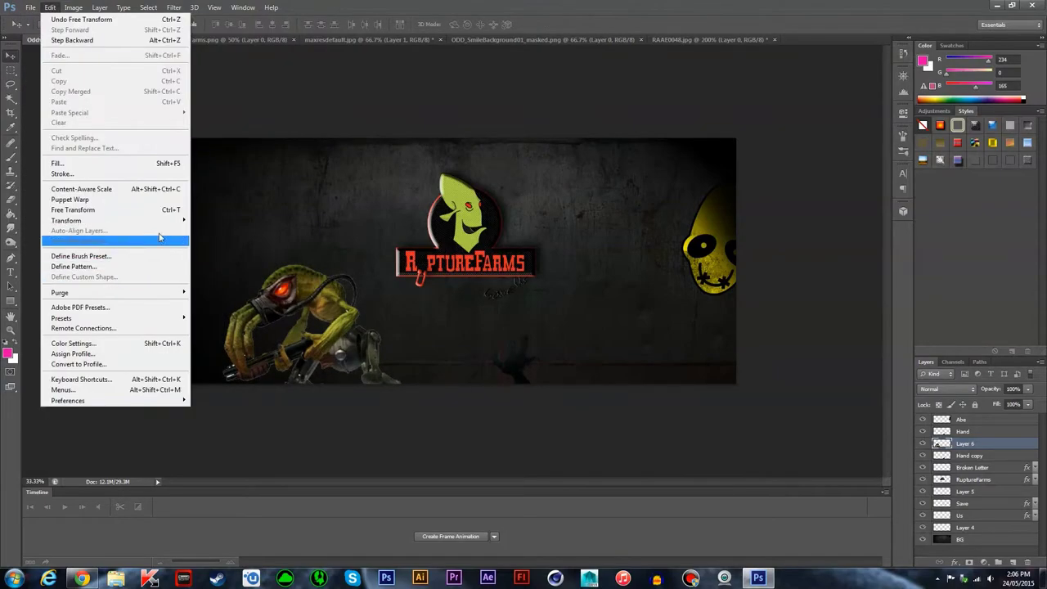
- Flip the Slig horizontally, then scale it up and move it into the lower-left corner
mouse_move(67, 220)
left_click(222, 339)
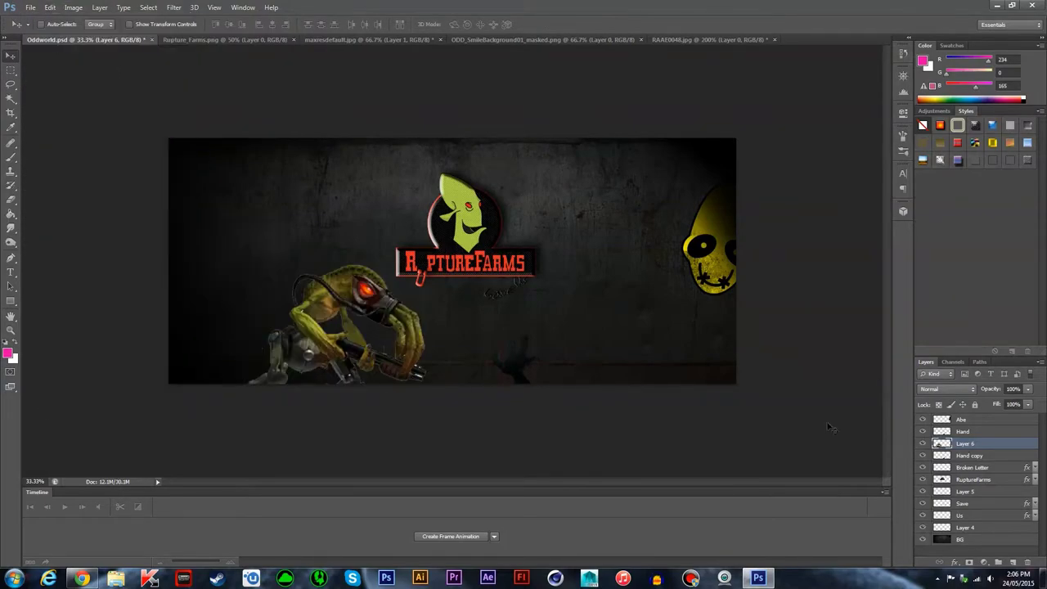
key("ctrl+t")
mouse_move(321, 351)
left_mouse_down()
mouse_move(346, 383)
mouse_move(360, 355)
left_mouse_up()
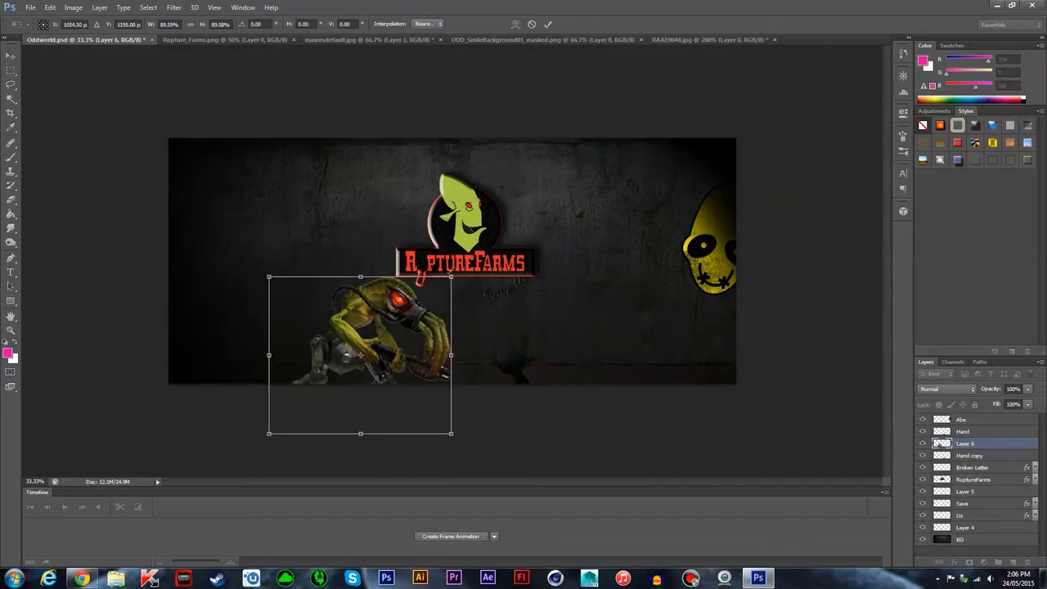
left_click_drag(451, 277, 486, 245)
left_click_drag(376, 344, 291, 340)
key("Return")
- Undo the stray pink fill, set the foreground to black, and select the Slig's outline
key("g")
left_click(304, 280)
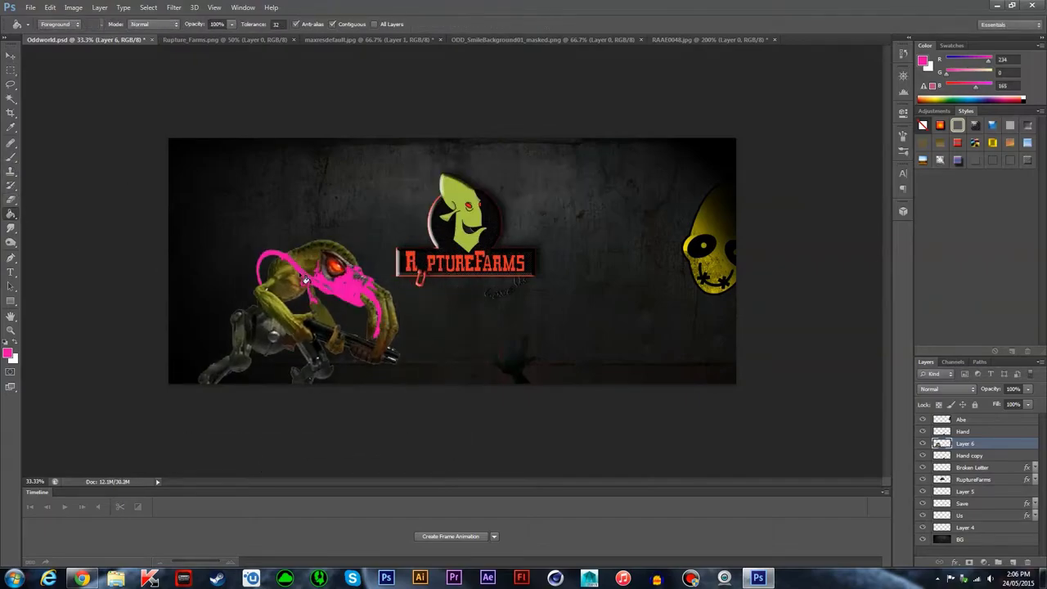
key("ctrl+z")
left_click(8, 353)
key("Return")
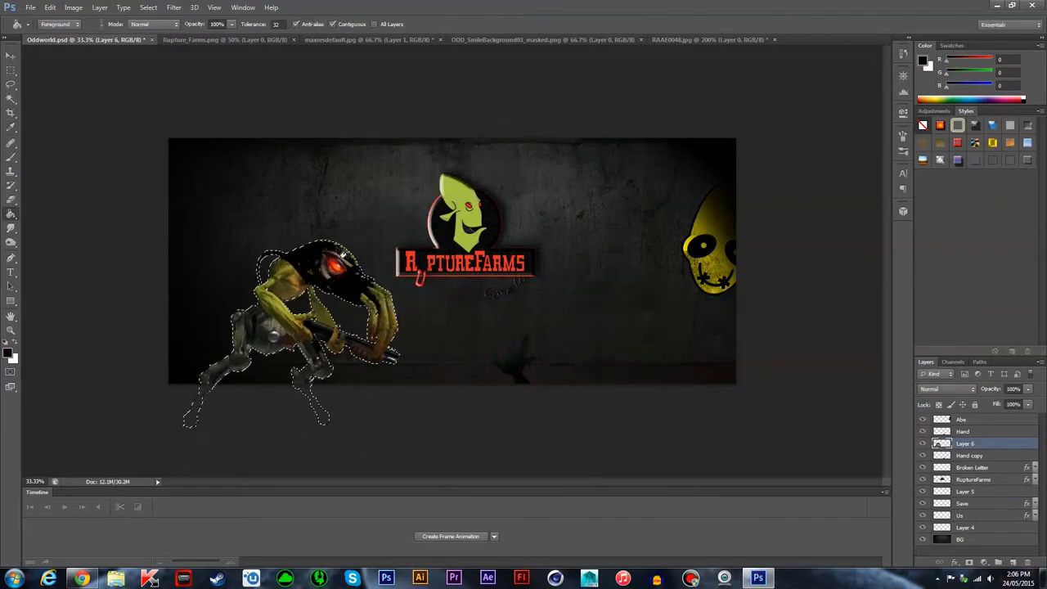
- Paint the selected Slig solid black with the Brush after a failed Clone Stamp attempt
key("s")
left_click(45, 24)
left_click(353, 240)
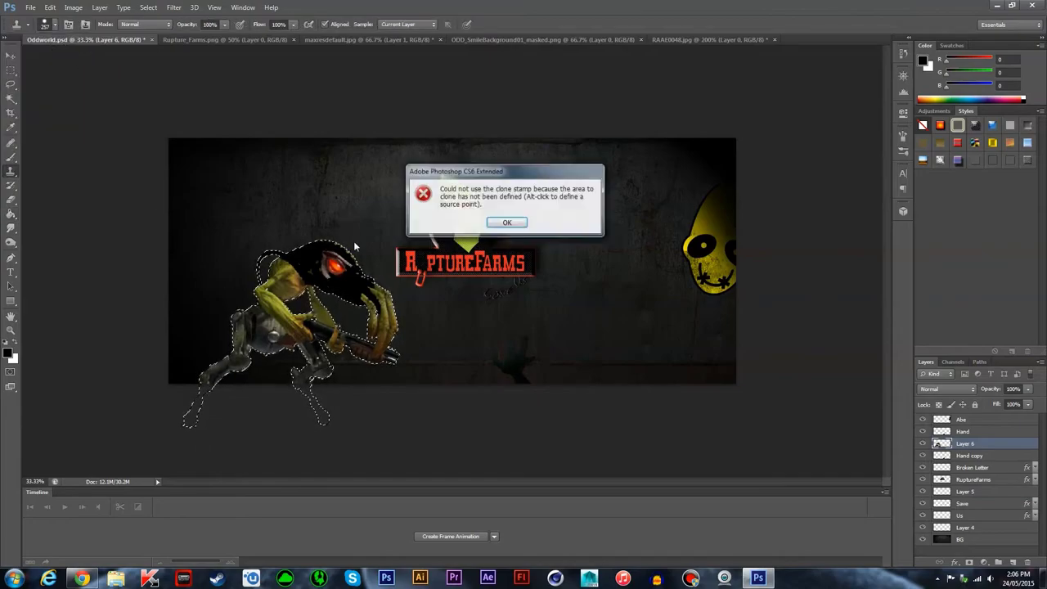
key("Return")
left_click(11, 156)
left_click(45, 24)
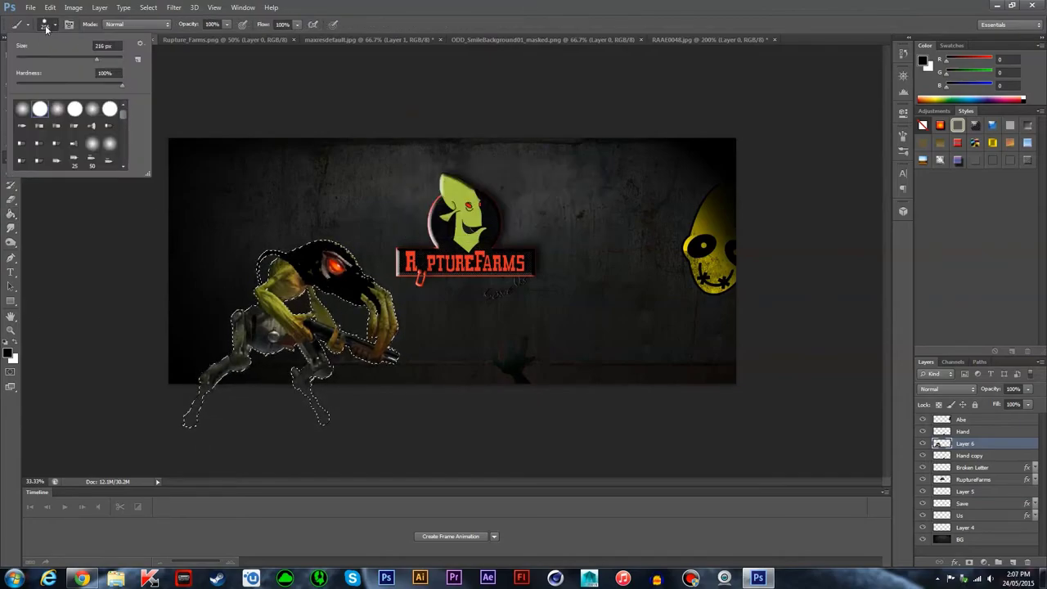
left_click_drag(327, 262, 438, 342)
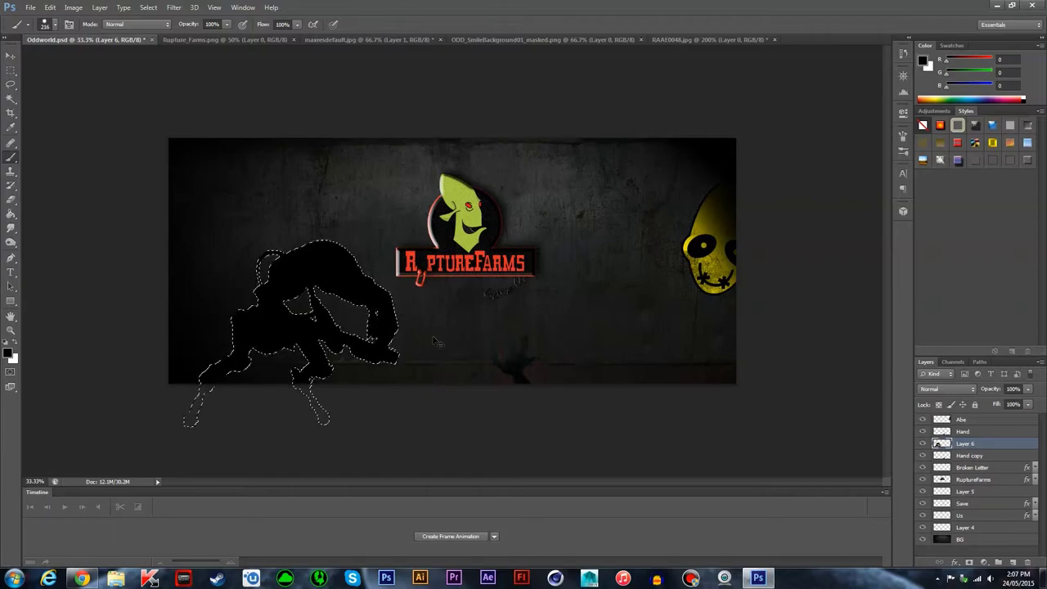
- Feather the silhouette selection and soften its edges with the Eraser
key("ctrl+plus")
left_click(150, 7)
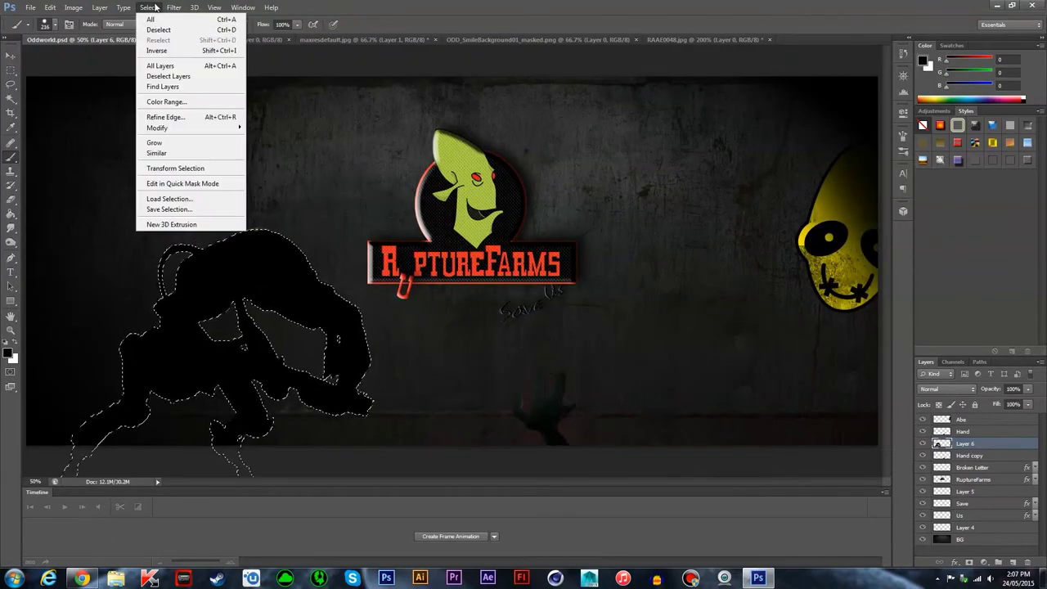
left_click(270, 150)
key("Return")
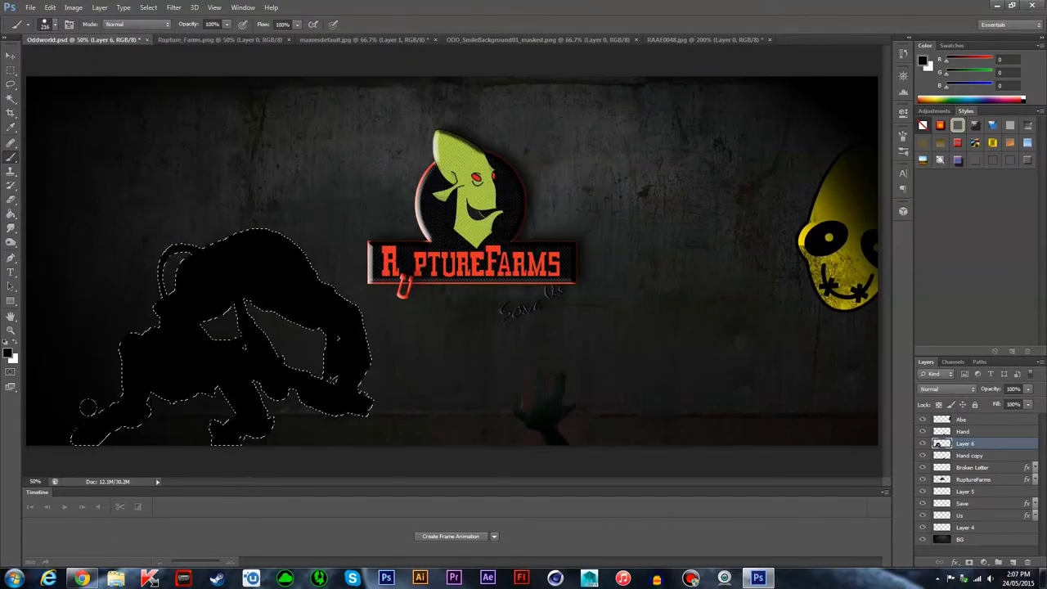
key("ctrl+d")
key("ctrl+plus")
key("e")
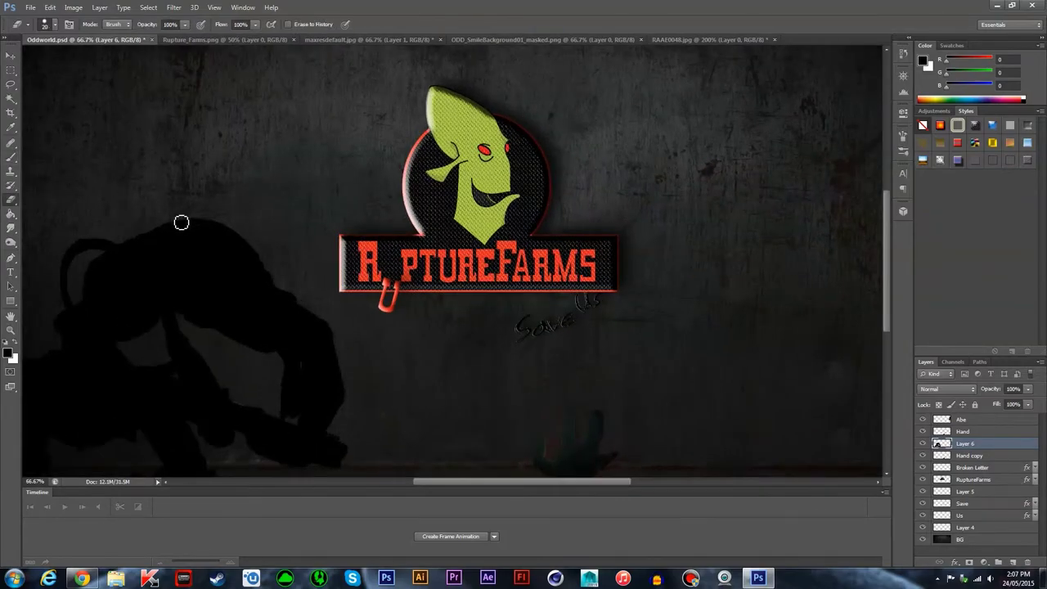
scroll(182, 223, "down", 2)
key("ctrl+minus")
key("ctrl+minus")
key("ctrl+minus")
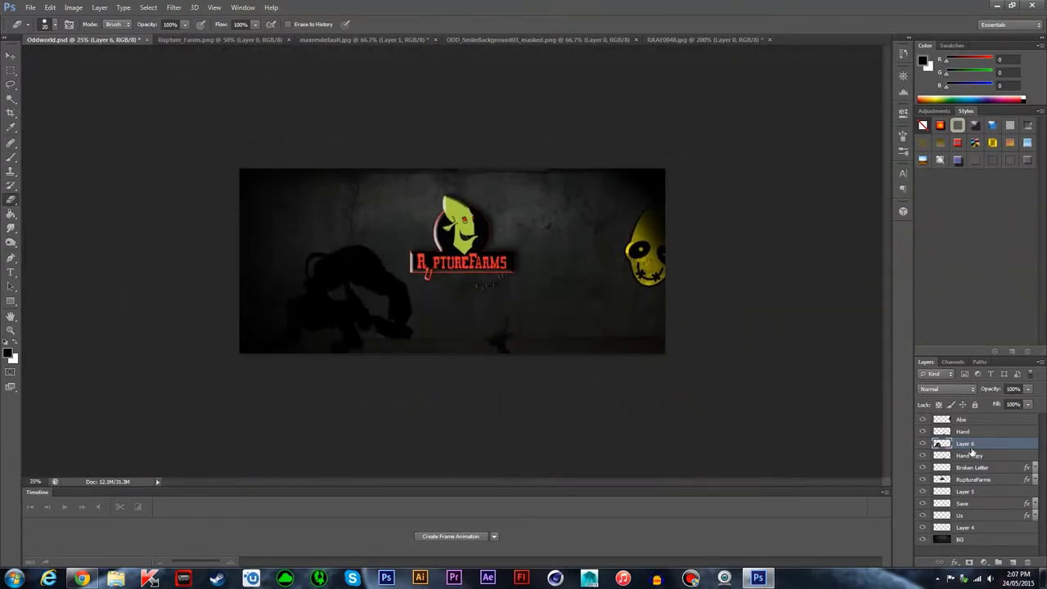
- Try a drop shadow style and the filters on the silhouette, then cancel and inspect the shadow
right_click(965, 442)
left_click(916, 34)
left_click(723, 357)
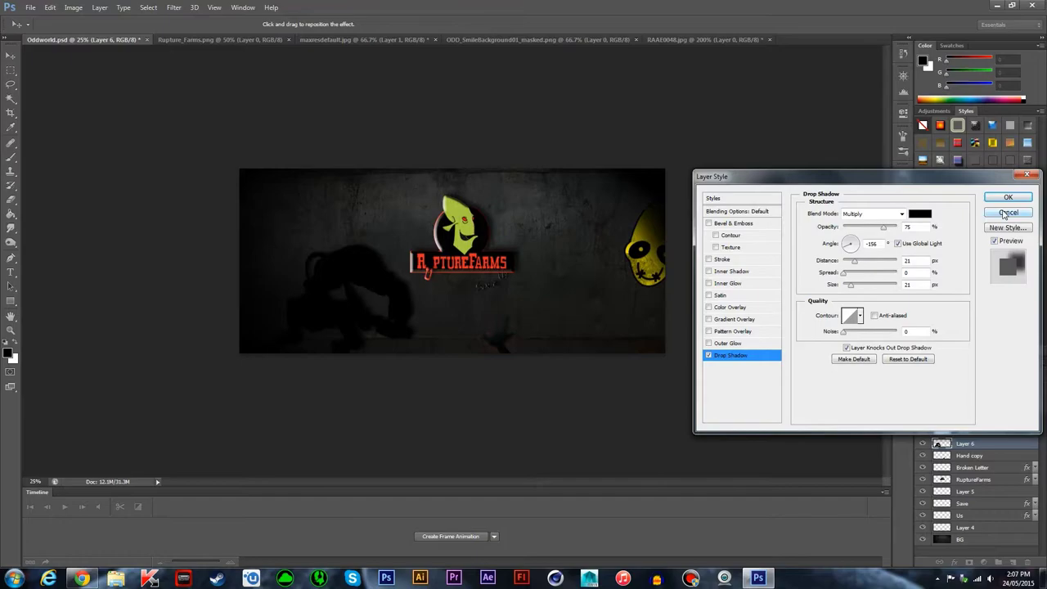
left_click(1007, 213)
left_click(942, 443, "ctrl")
left_click(173, 7)
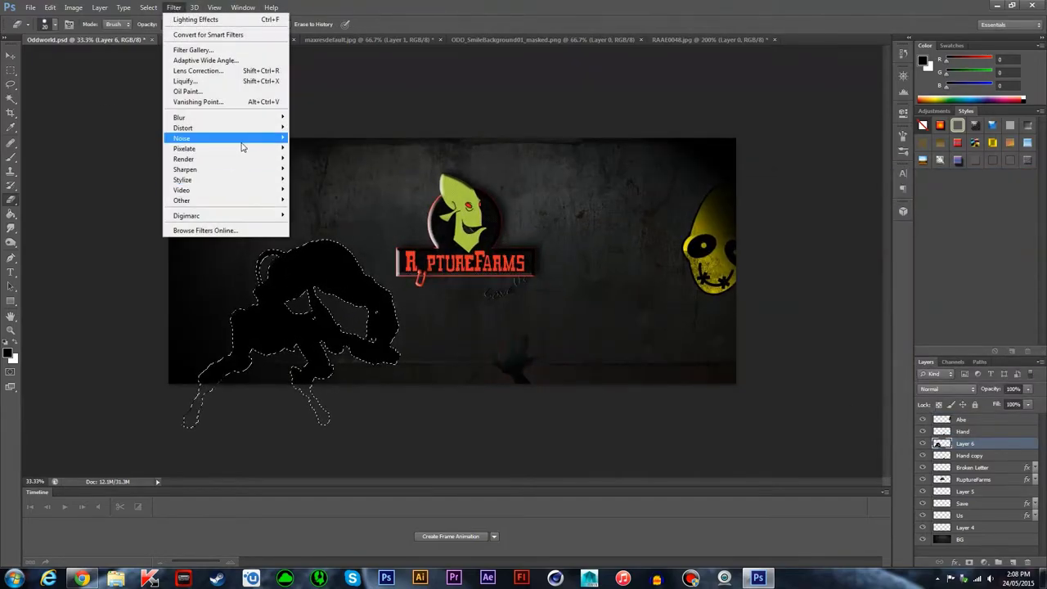
key("Escape")
left_click(49, 24)
key("ctrl+d")
key("ctrl+plus")
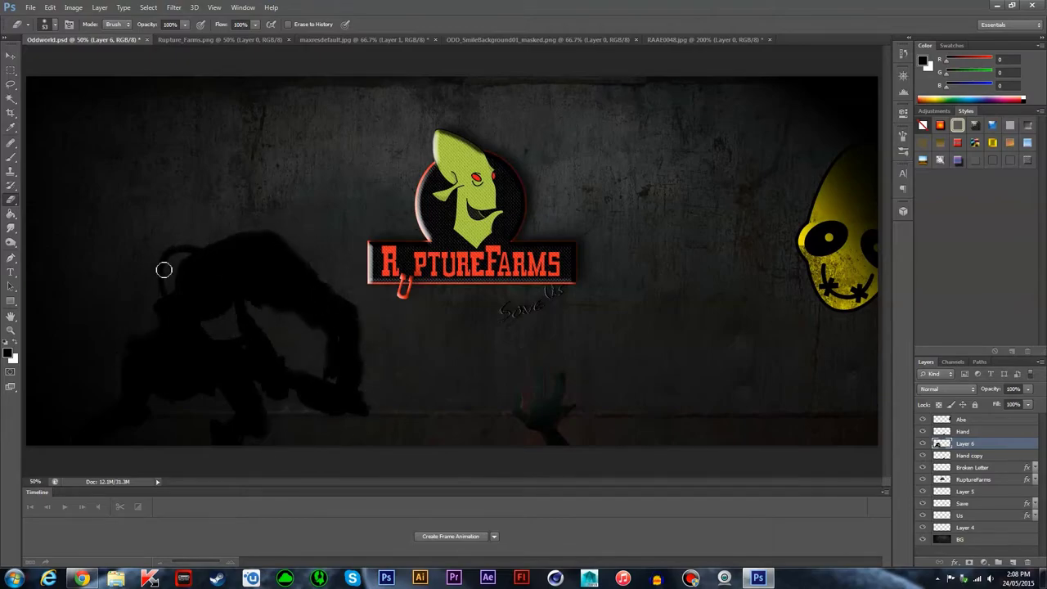
key("ctrl+minus")
key("ctrl+minus")
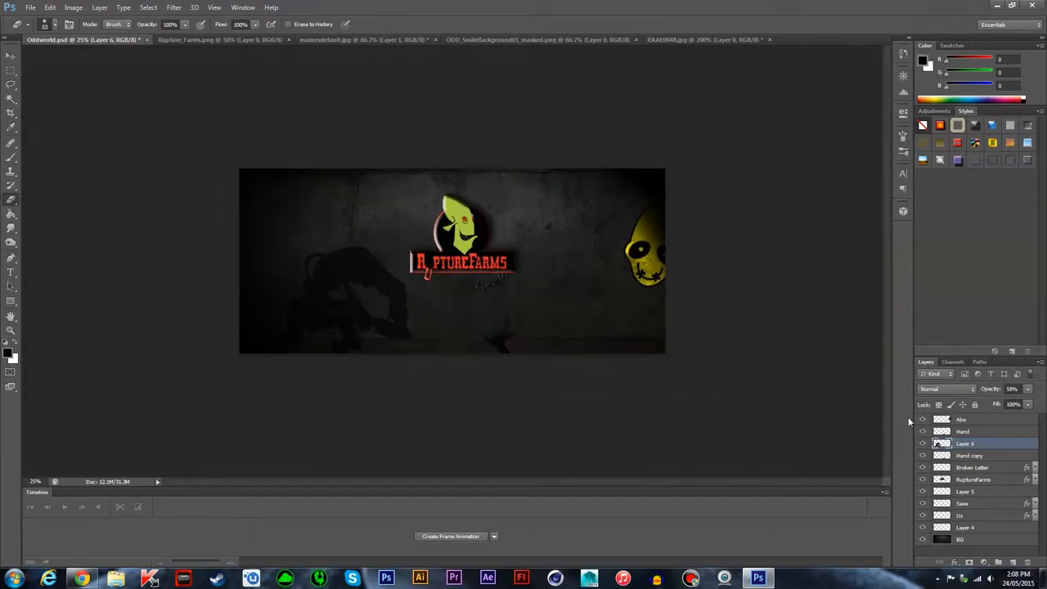
- Reposition the Slig shadow with the Move tool and delete the Hand copy layer
left_click(10, 56)
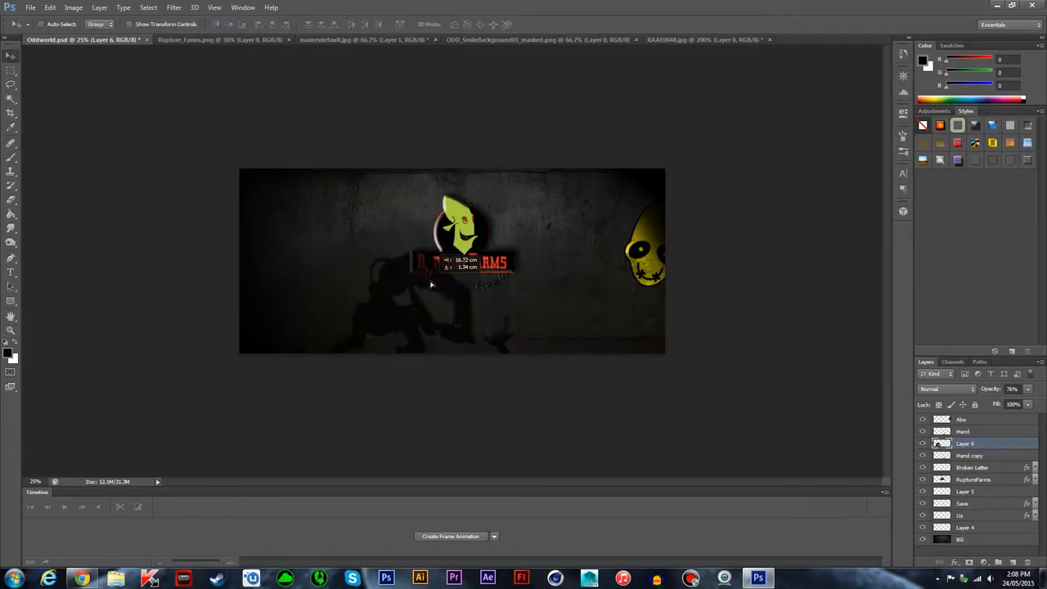
key("ctrl+plus")
key("ctrl+plus")
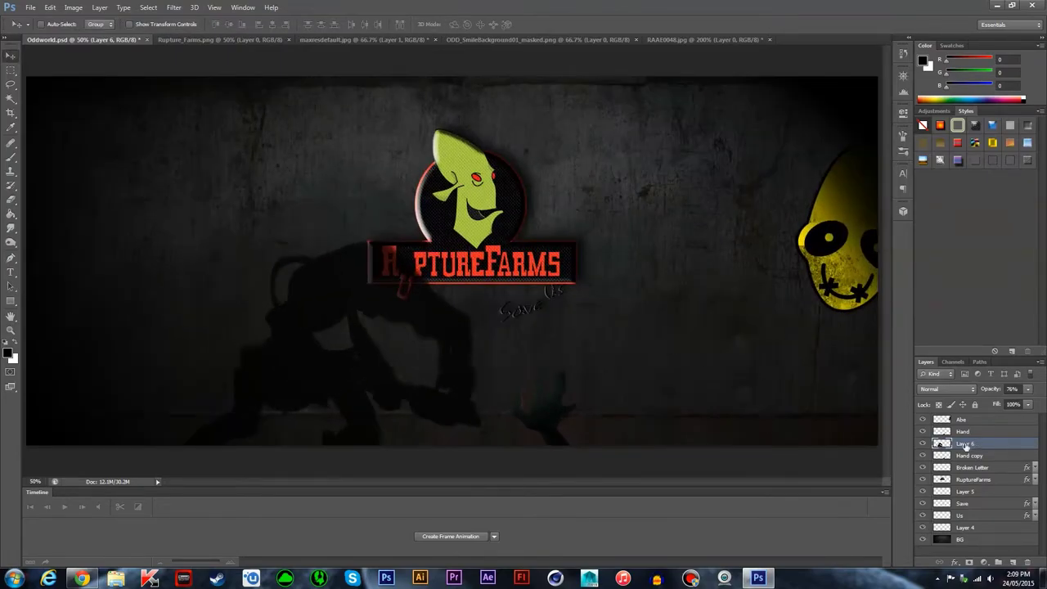
left_click(970, 454)
key("Delete")
- Darken the Hand layer into a silhouette using the Brush and Eraser
left_click(965, 431)
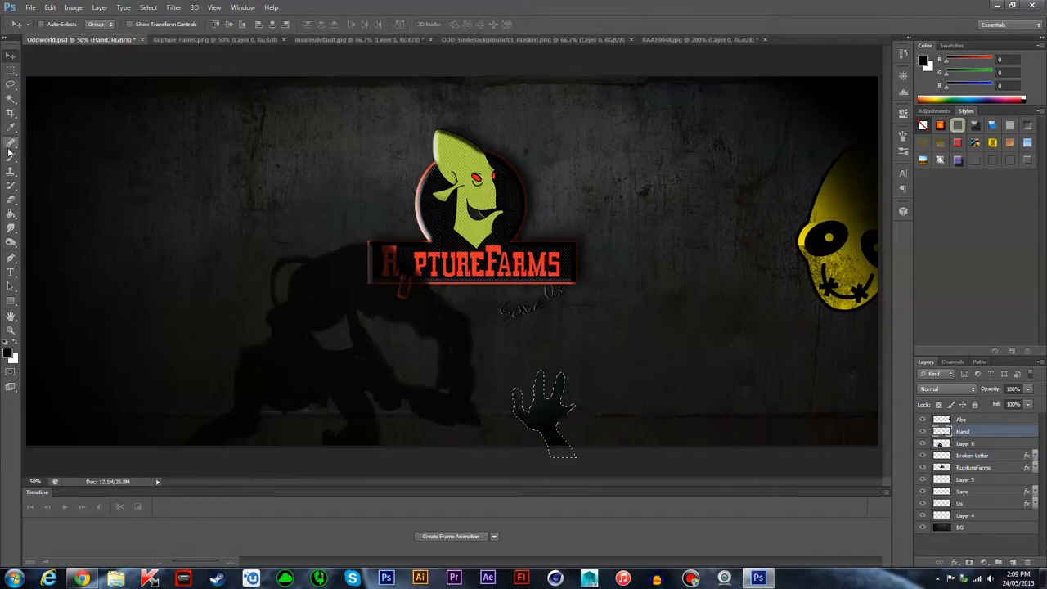
key("b")
left_click(942, 431, "ctrl")
key("ctrl+plus")
key("ctrl+plus")
key("e")
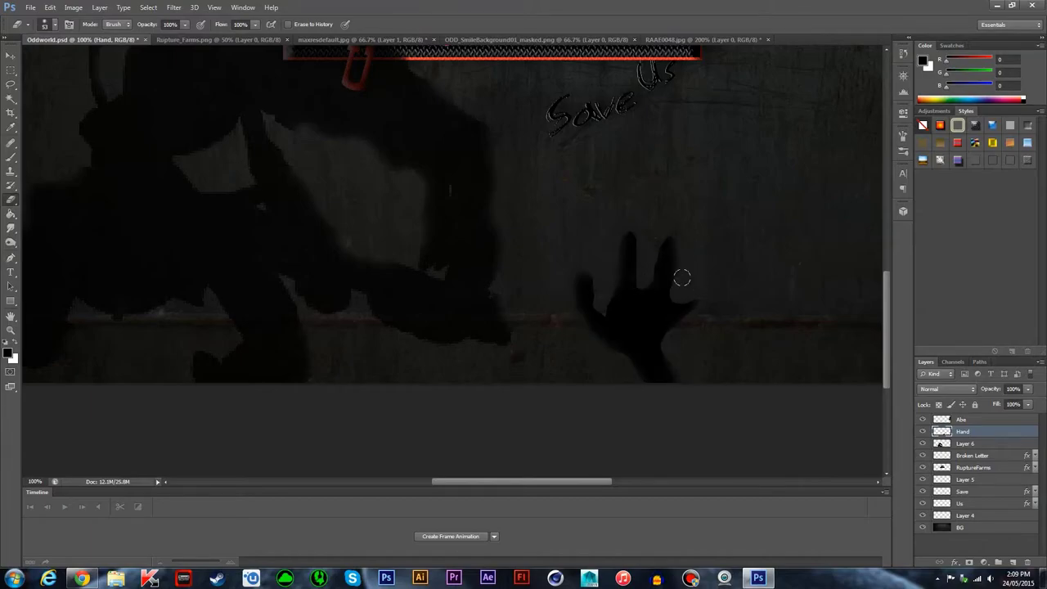
key("ctrl+minus")
key("ctrl+minus")
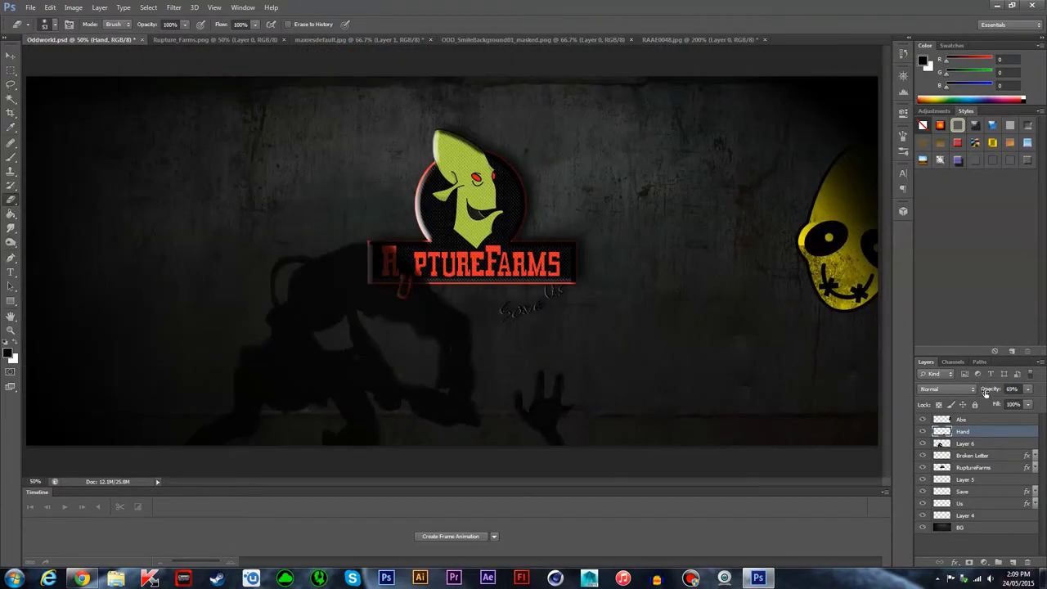
key("ctrl+minus")
key("ctrl+plus")
- Set the Slig shadow's opacity to 76% and restore the hand's dark shape
left_click_drag(1030, 461, 1022, 456)
left_click(923, 455)
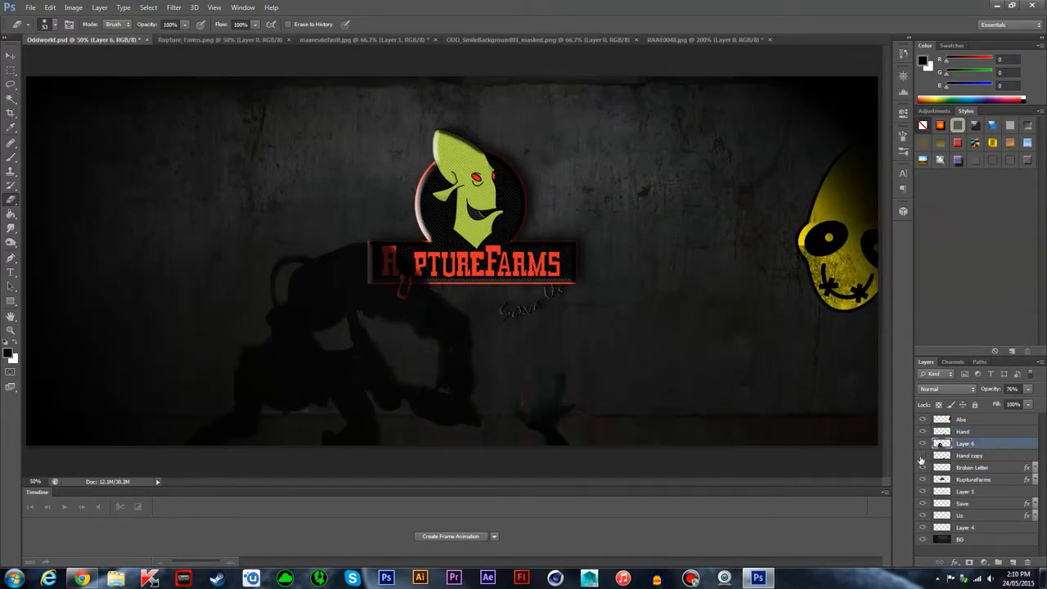
key("ctrl+alt+z")
key("ctrl+alt+z")
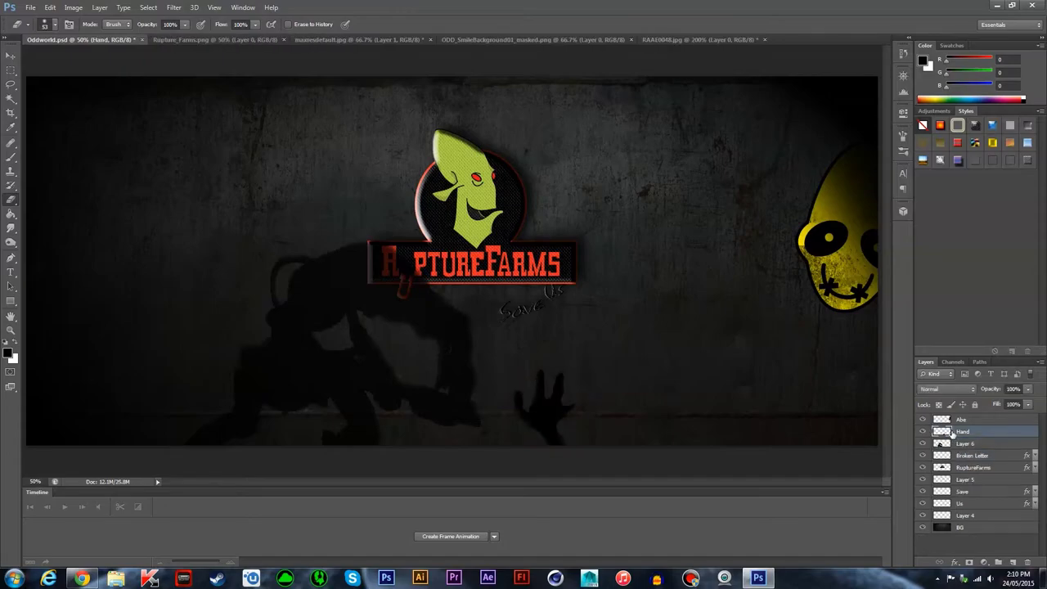
- Add a new layer above Hand and set up a large 825 px brush
left_click(10, 160)
key("ctrl+shift+alt+n")
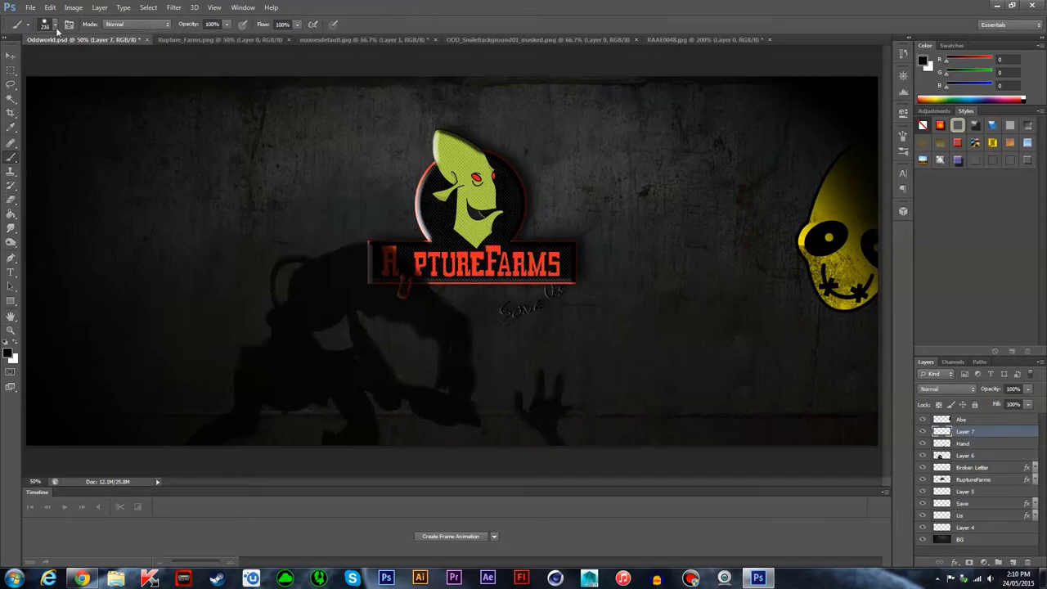
left_click(54, 24)
left_click(93, 114)
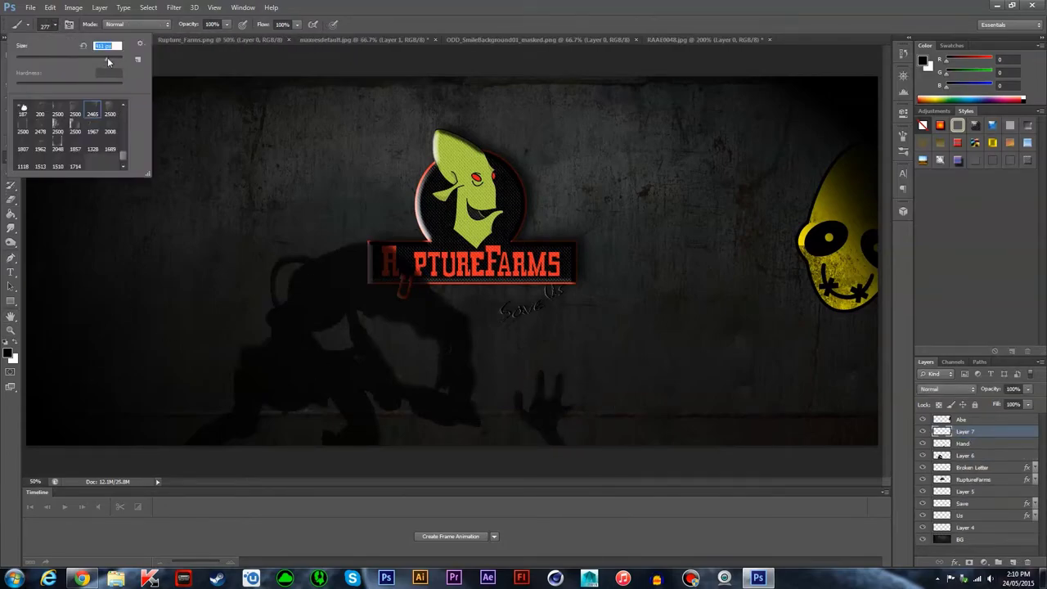
left_click(55, 25)
left_click(55, 25)
double_click(74, 113)
left_click(54, 24)
left_click_drag(115, 63, 101, 63)
key("Return")
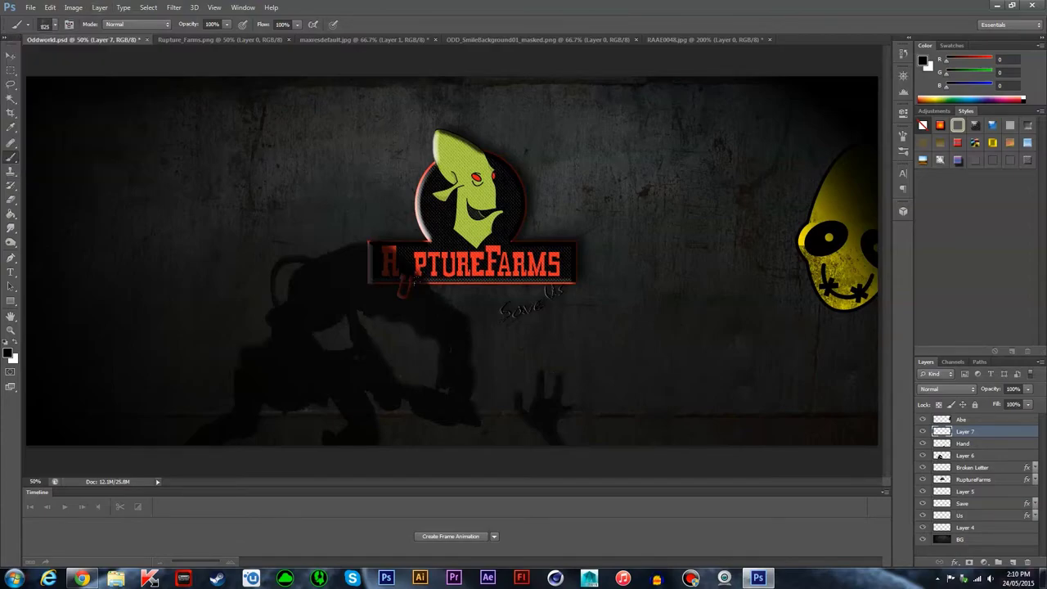
- Set the foreground colour to dark red
left_click(8, 354)
left_click(764, 331)
left_click(748, 421)
left_click(881, 322)
- Move and tilt the red glow leftward, place it beneath Hand, and adjust the hand
key("ctrl+t")
mouse_move(722, 305)
left_mouse_down()
mouse_move(611, 339)
mouse_move(598, 397)
left_mouse_up()
key("Return")
key("ctrl+bracketleft")
key("ctrl+t")
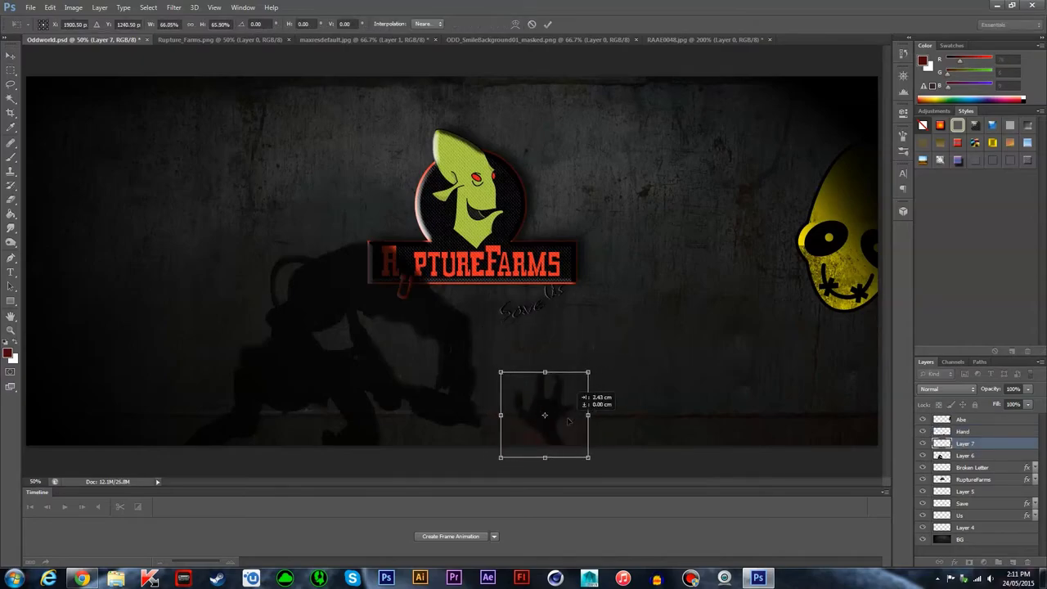
key("v")
left_click(467, 217)
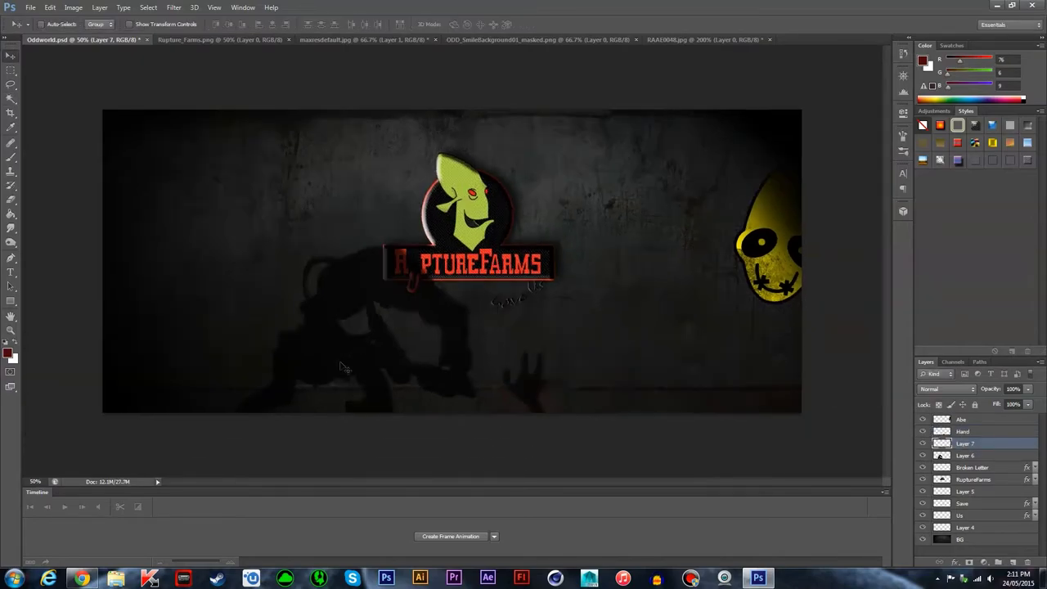
key("ctrl+minus")
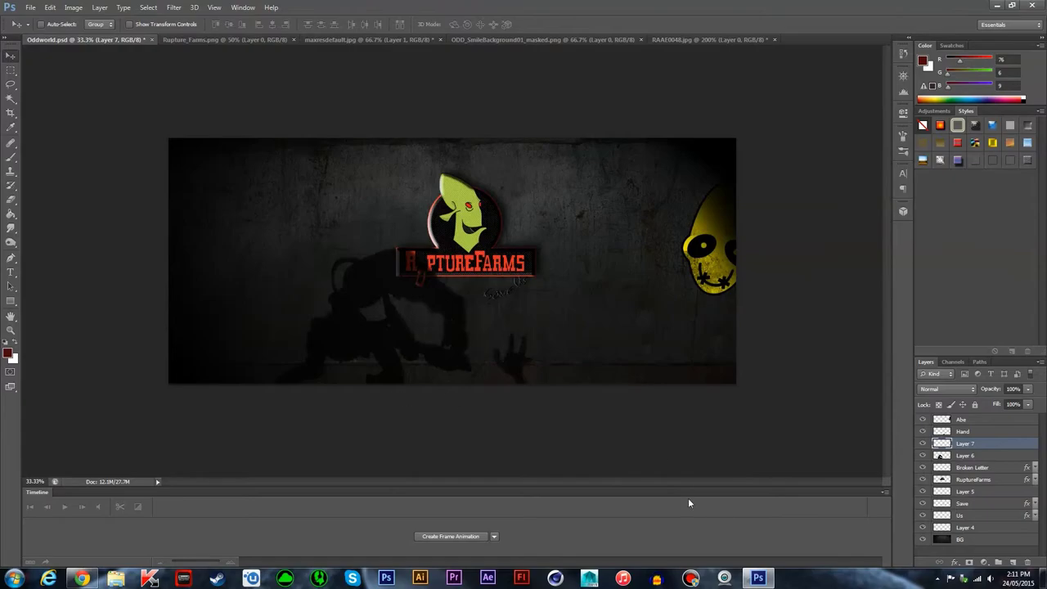
- Darken the background wall layer, including its lower part, with gradients
left_click(961, 539)
right_click(10, 213)
left_click(49, 214)
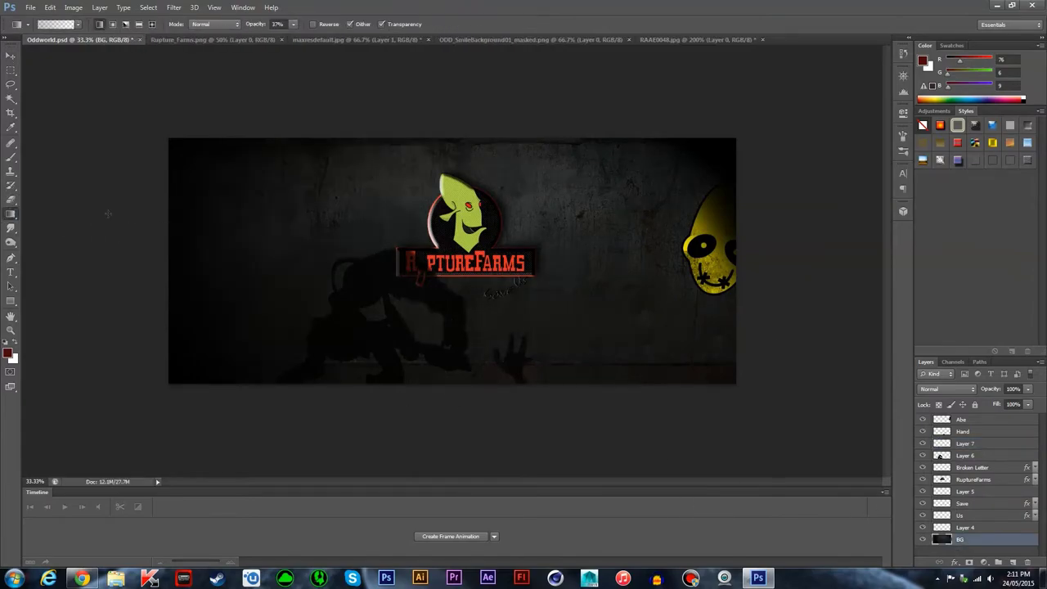
left_click_drag(445, 270, 445, 145)
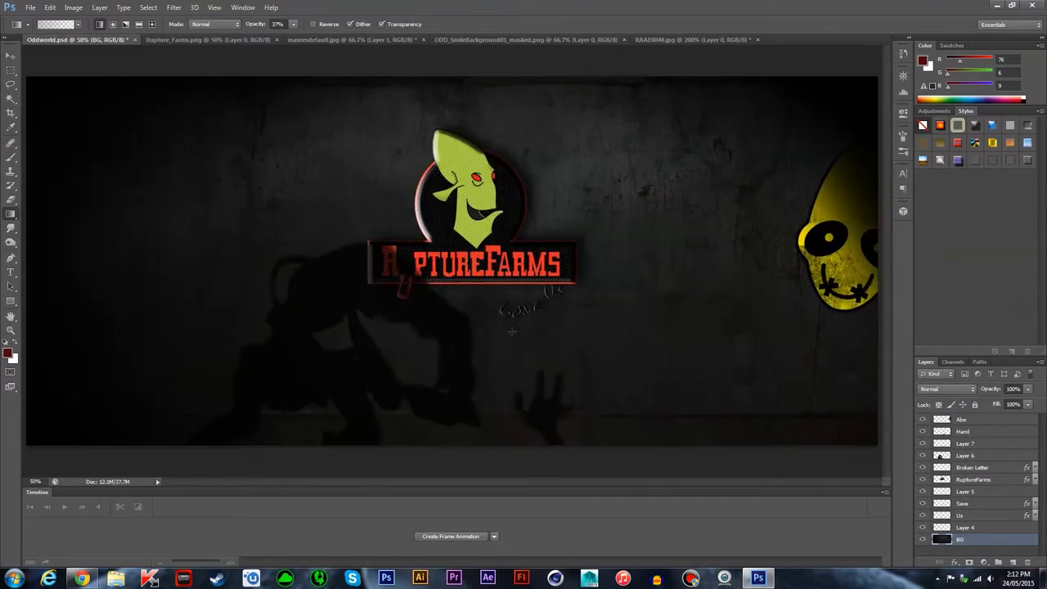
left_click_drag(505, 345, 572, 317)
- Set a black brush at size 1962
key("b")
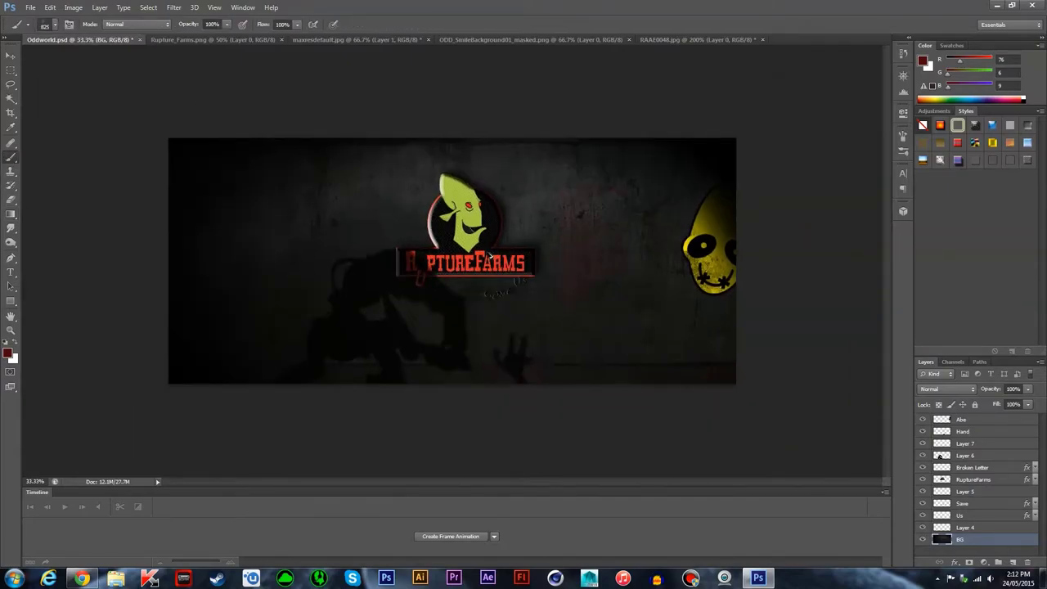
key("Return")
key("b")
left_click(44, 24)
left_click(418, 105)
left_click(51, 25)
left_click(611, 229)
- Change the foreground colour to a dark reddish-grey
left_click(7, 353)
left_click(621, 434)
key("Return")
left_click(10, 354)
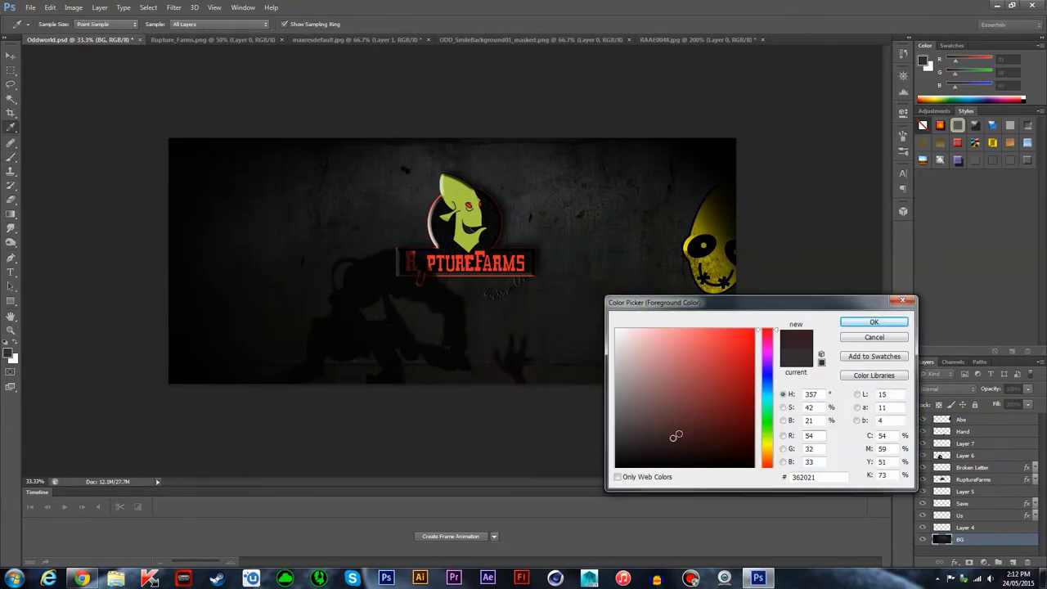
left_click(663, 433)
left_click(872, 321)
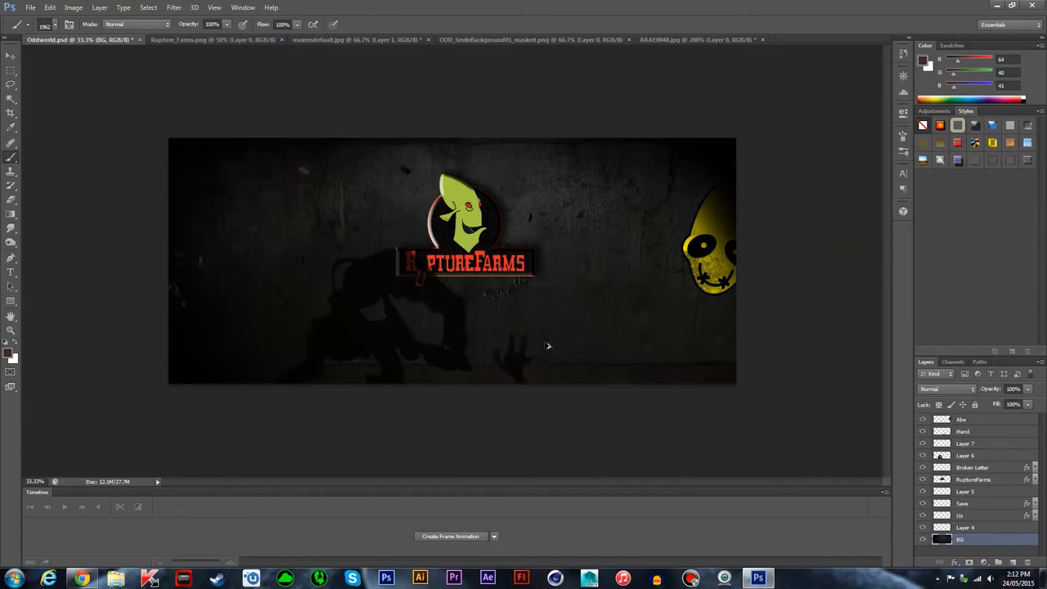
- On a new empty layer, darken the left side of the wall with a gradient
key("ctrl+shift+alt+n")
key("g")
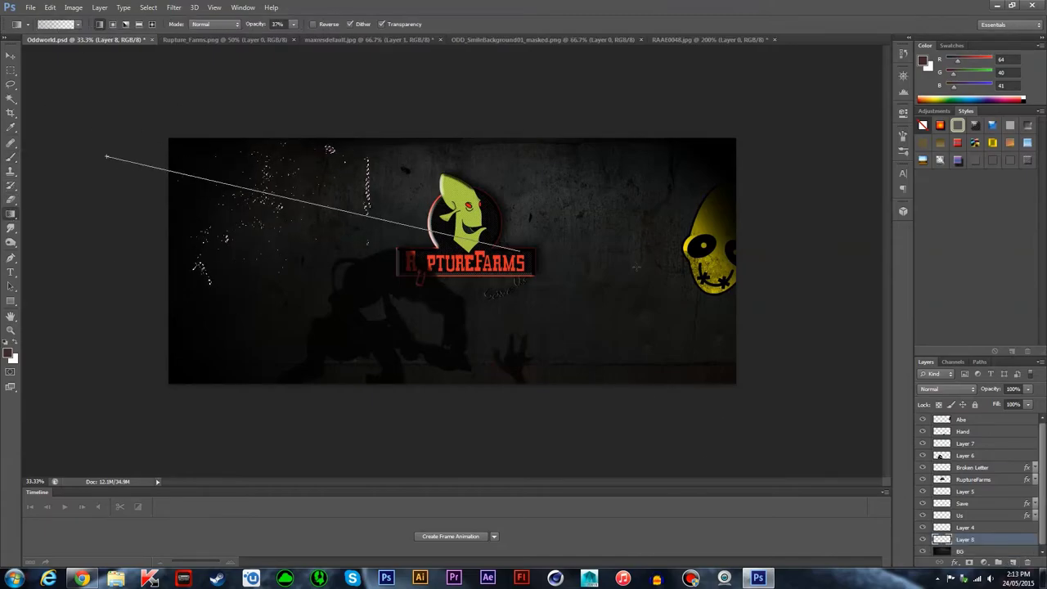
left_click_drag(106, 155, 519, 250)
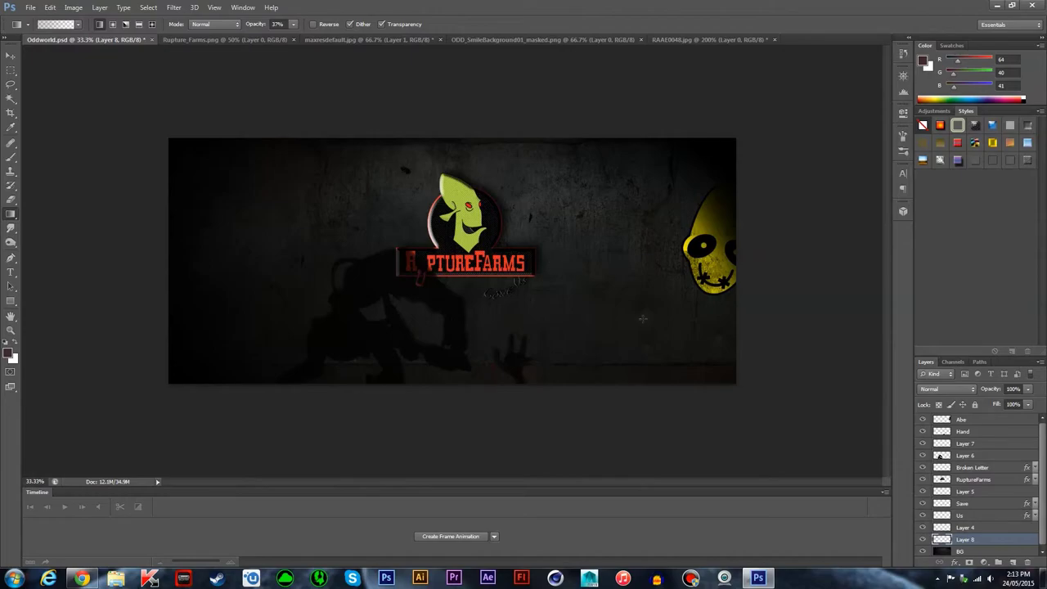
key("ctrl+plus")
- Move the Save and Us text layers together to sit beside the logo
left_click(969, 503)
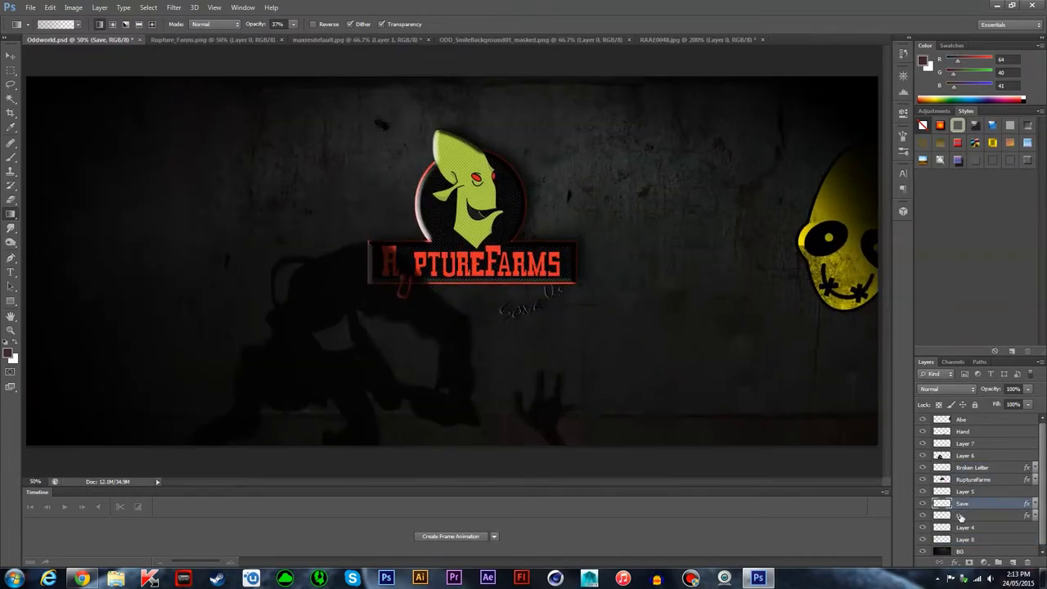
left_click(965, 515, "ctrl")
key("v")
left_click_drag(553, 316, 700, 309)
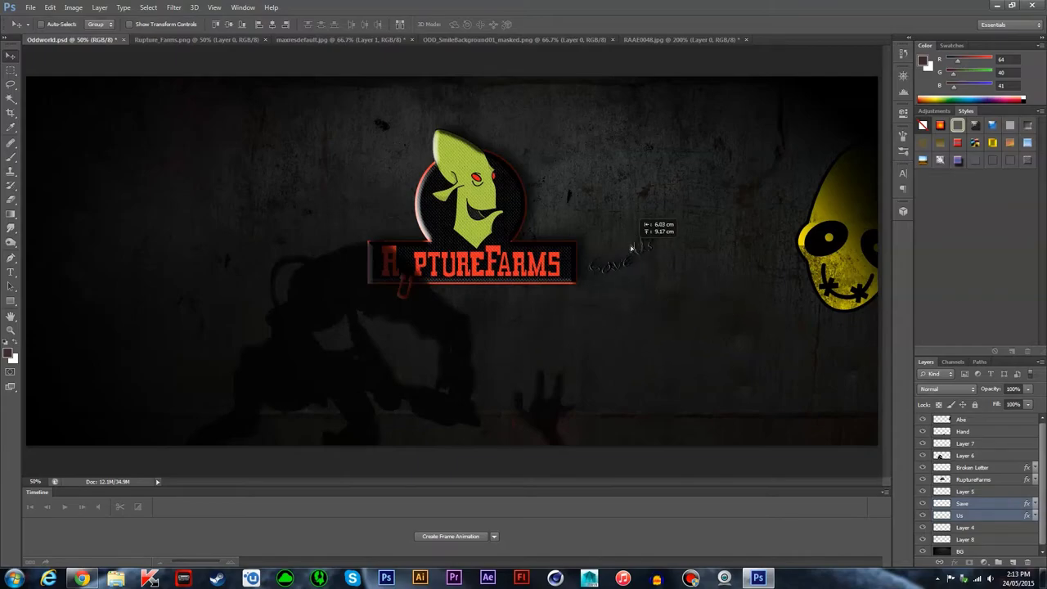
left_click_drag(699, 303, 601, 276)
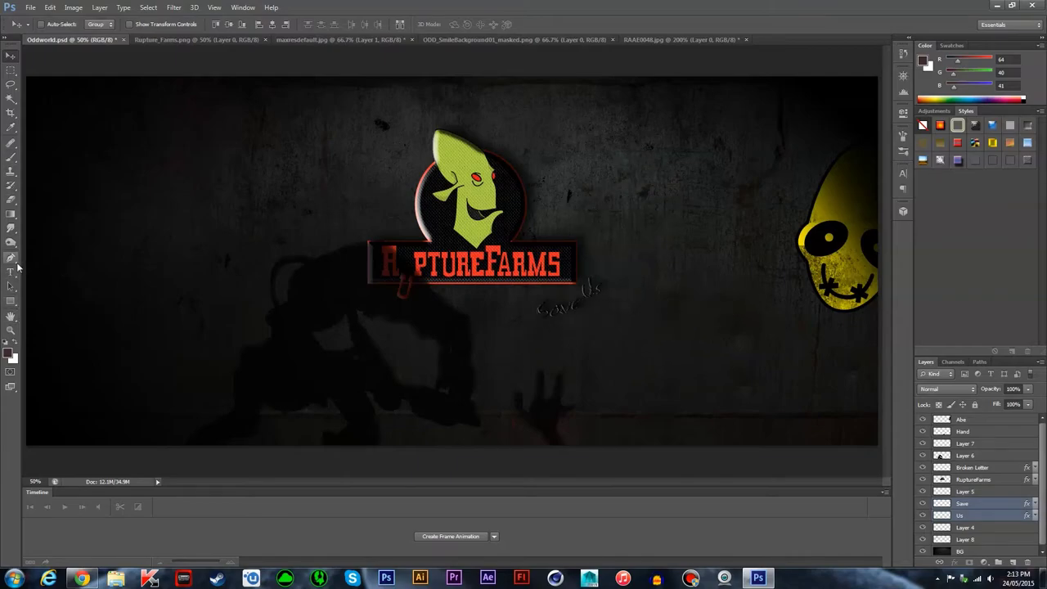
- Search Google Images for 'tally' and enlarge a five-bar tally marks picture
left_click(82, 578)
left_click(81, 62)
type("tally")
key("Return")
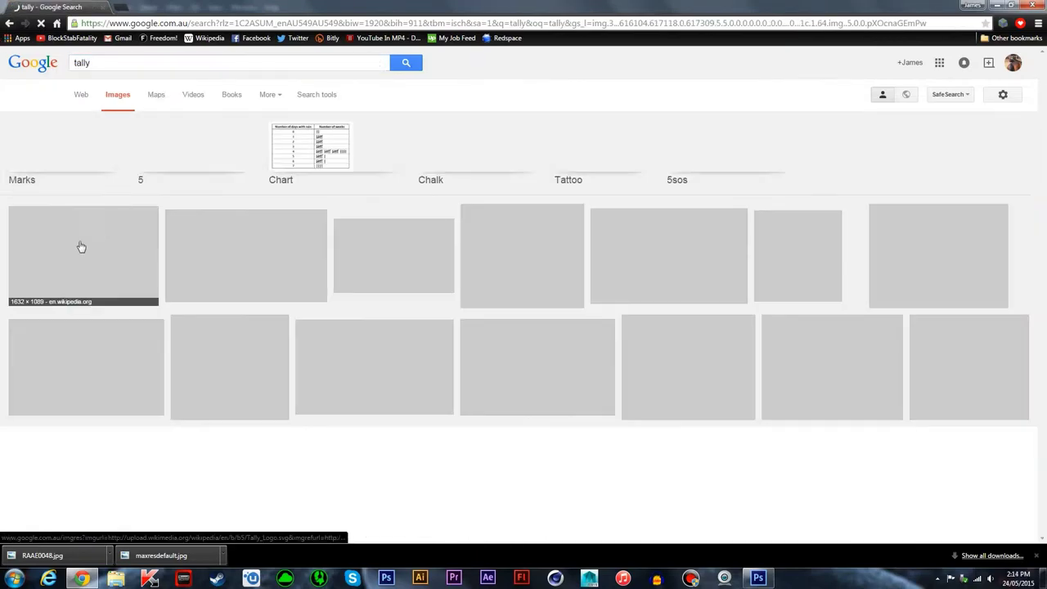
left_click(33, 156)
left_click(647, 300)
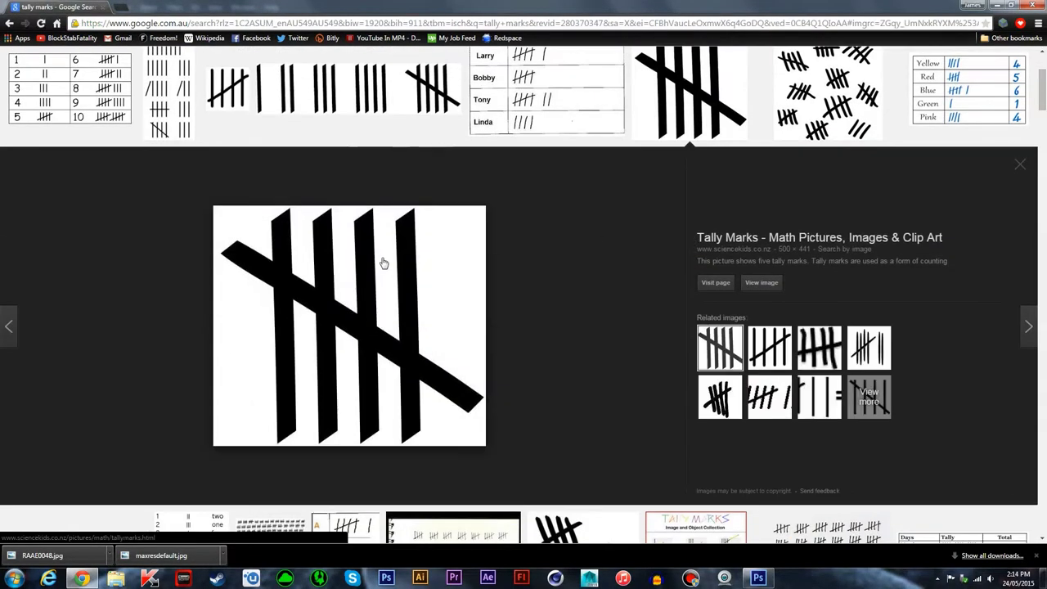
- Open tallymarks.jpg from the Desktop, delete its white background, and drag it into the banner
type("ta")
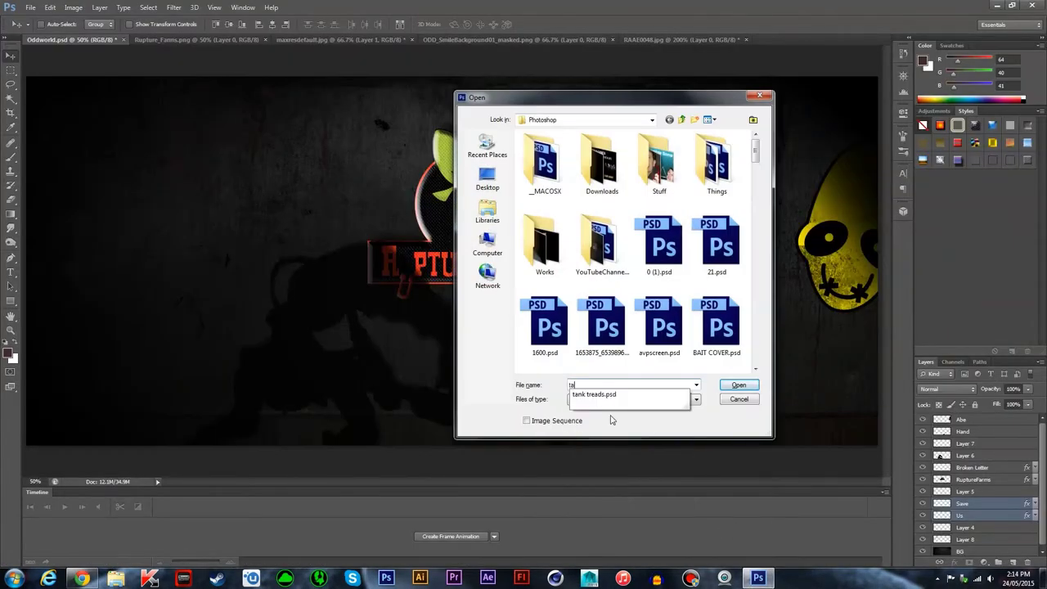
left_click(488, 176)
type("ta")
key("Return")
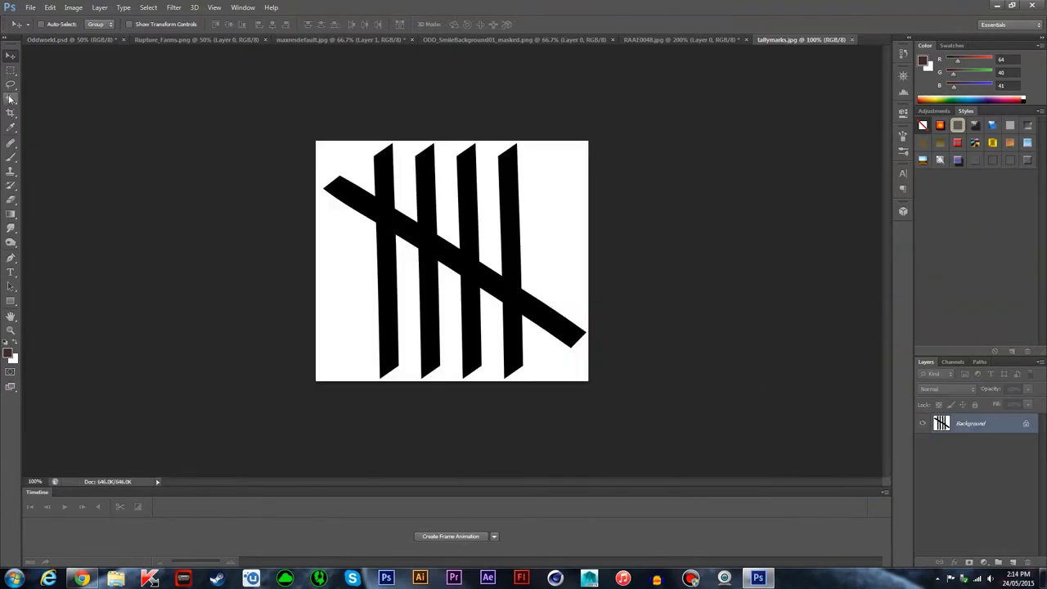
key("Delete")
key("v")
left_click_drag(388, 232, 315, 129)
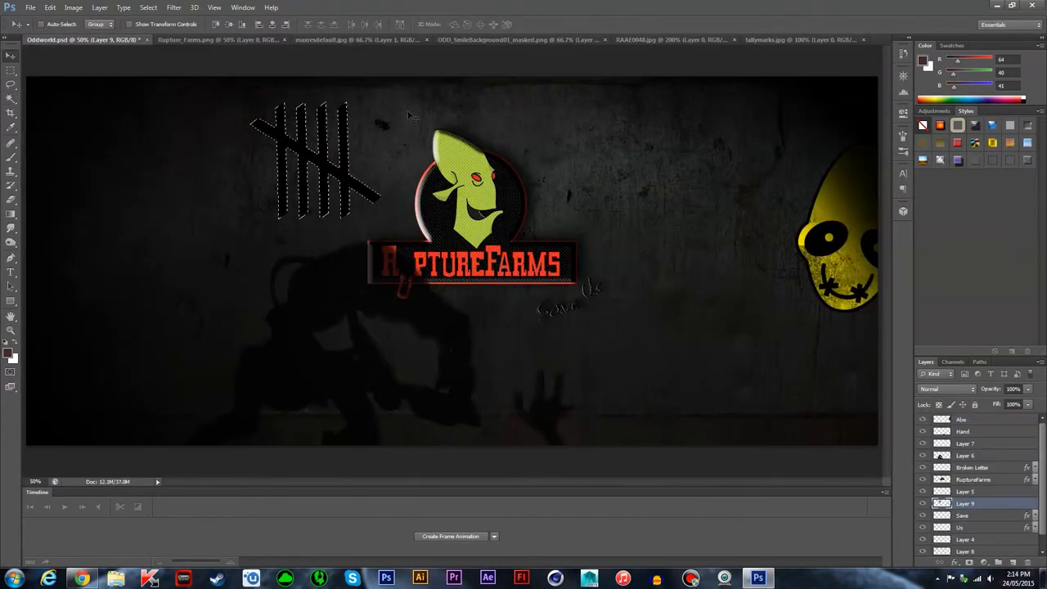
- Contract the selection by 2 pixels and copy the marks to a new layer
left_click(173, 8)
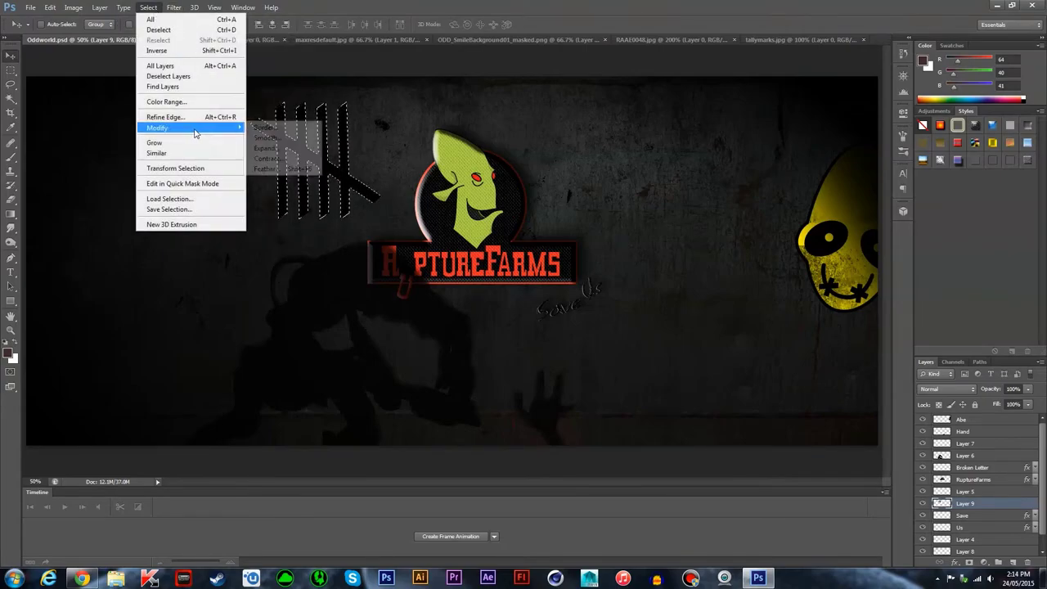
left_click(278, 158)
key("Return")
key("m")
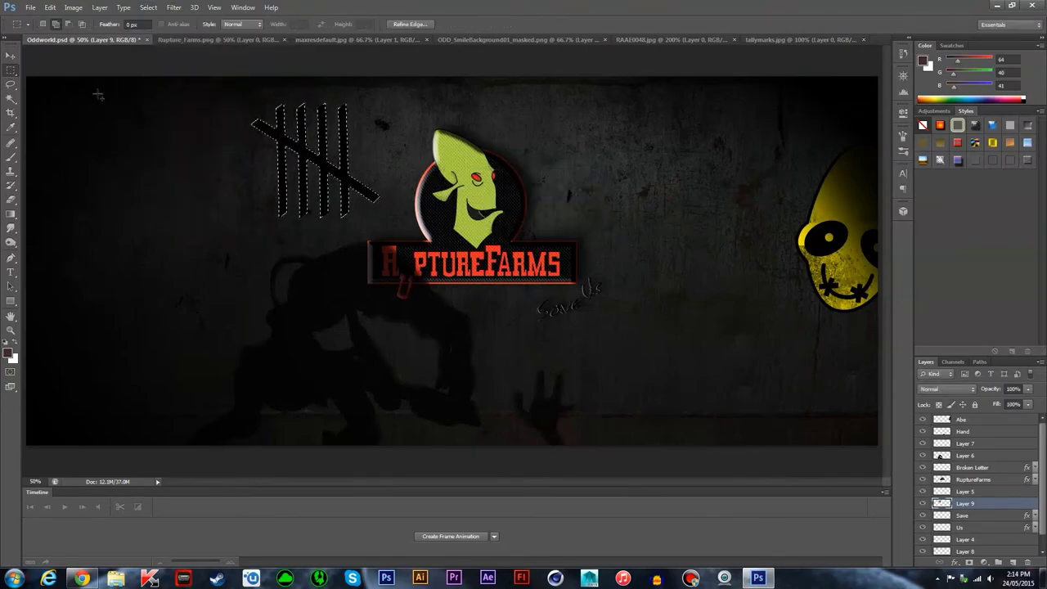
right_click(308, 154)
left_click(353, 242)
- Move the tally layer to the lower right of the wall and scale it down
key("v")
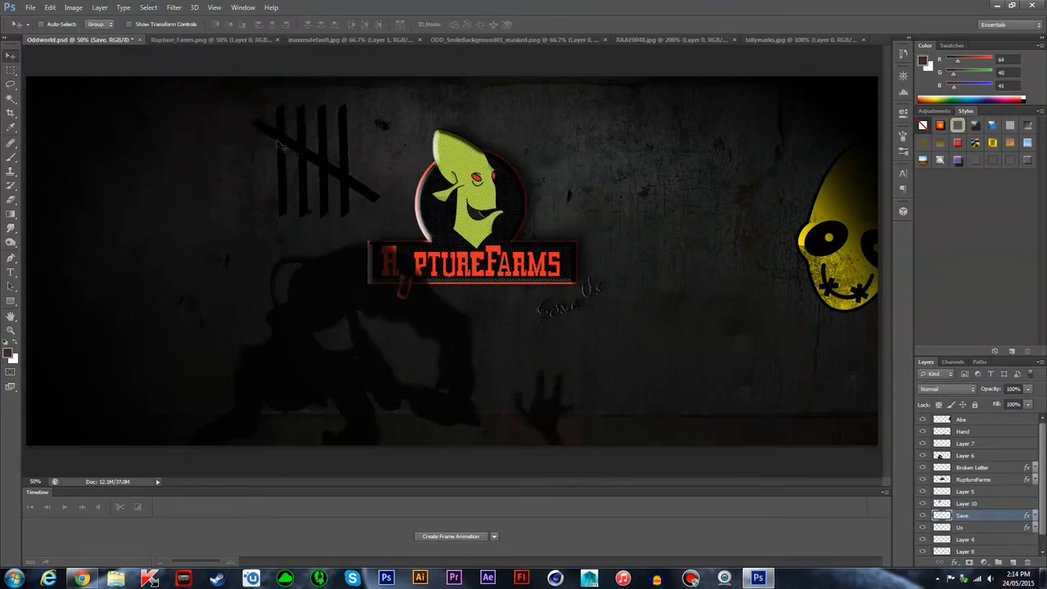
left_click(967, 503)
left_click_drag(272, 182, 643, 415)
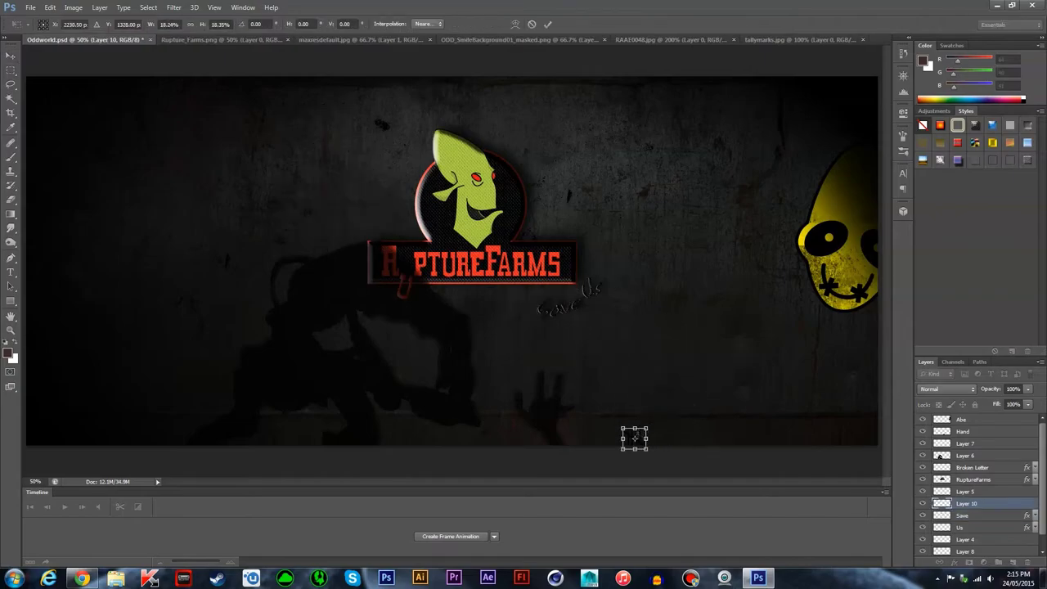
key("ctrl+t")
mouse_move(749, 333)
left_mouse_down()
mouse_move(649, 411)
mouse_move(643, 380)
left_mouse_up()
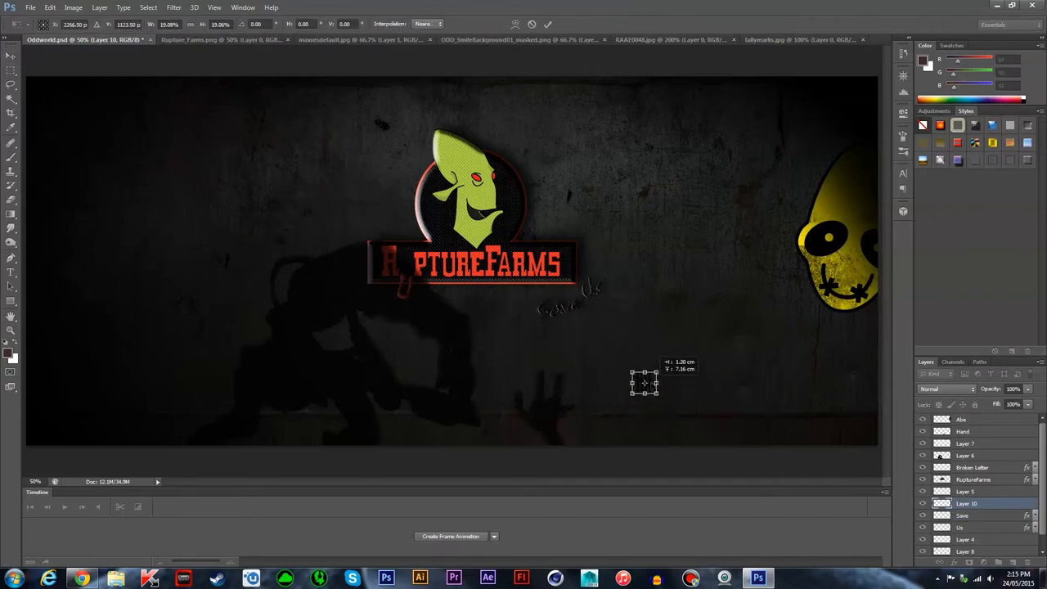
key("Return")
- Duplicate the tally layer twice and shift the copy to the right
right_click(967, 503)
left_click(930, 120)
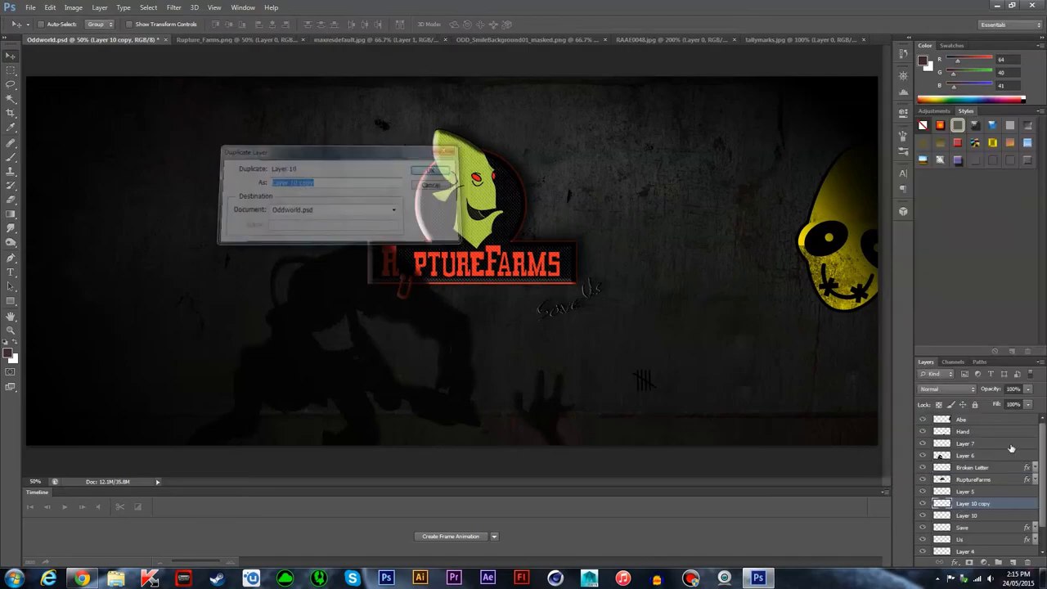
key("Return")
right_click(967, 503)
left_click(930, 119)
key("Return")
left_click_drag(656, 381, 873, 376)
- Keep duplicating the selected tally copies to extend the row
right_click(974, 534)
left_click(930, 120)
key("Return")
right_click(973, 516)
left_click(930, 119)
left_click(433, 170)
right_click(973, 503)
left_click(973, 503)
right_click(974, 503)
left_click(930, 115)
key("Return")
- Duplicate more tally copies, align the second row with the first, and select all copies
left_click(973, 515)
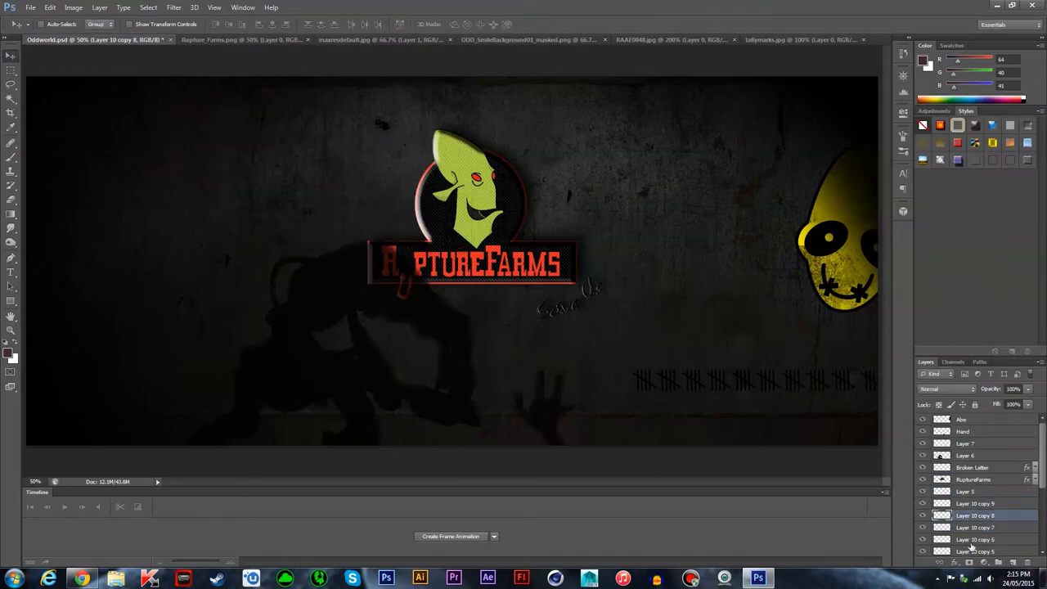
left_click(973, 551, "shift")
right_click(973, 540)
left_click(930, 141)
key("Return")
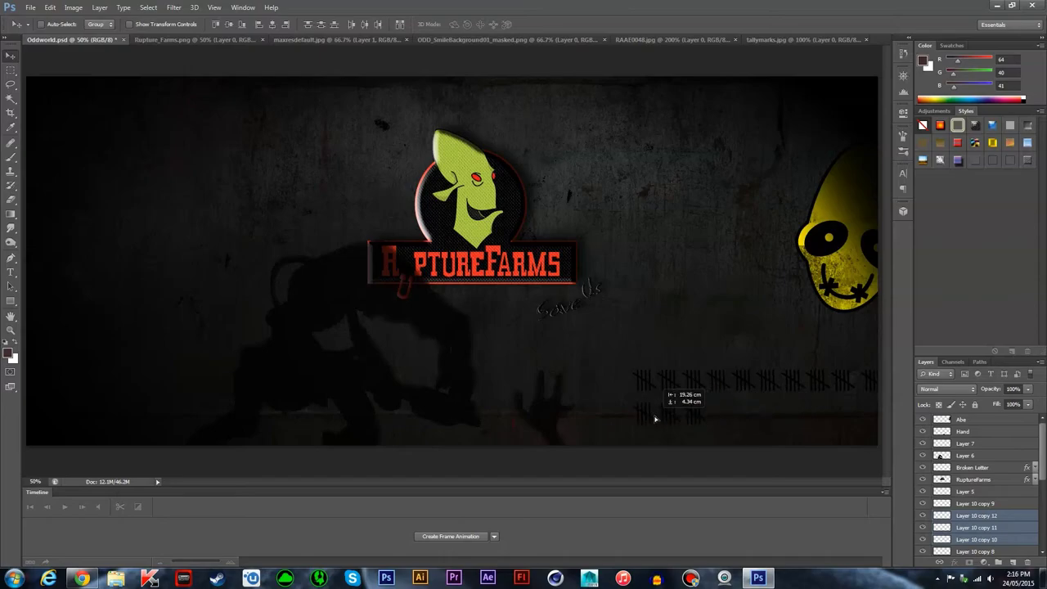
left_click_drag(635, 420, 761, 372)
left_click(974, 516)
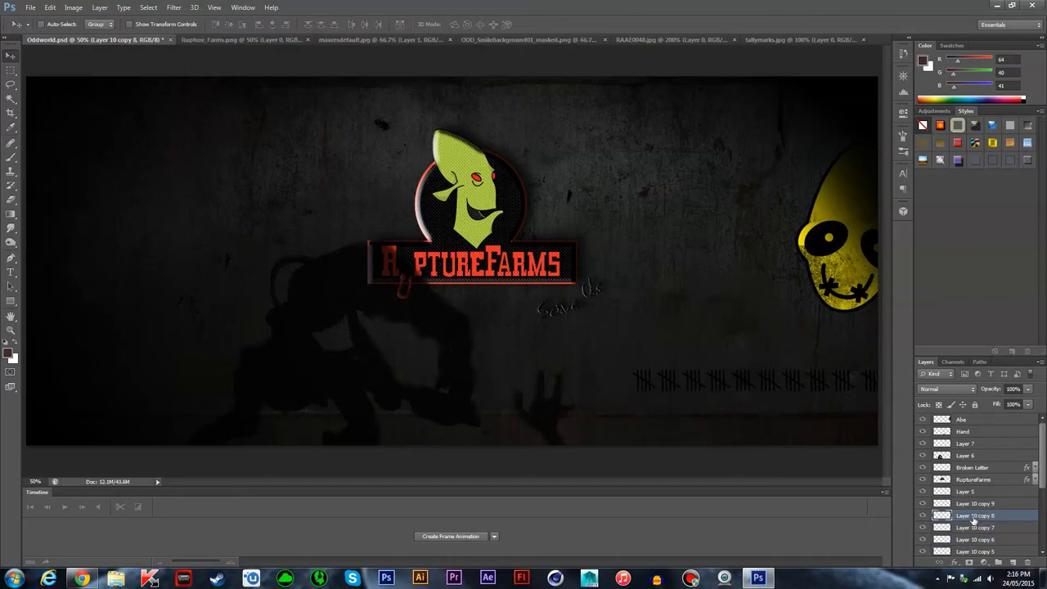
scroll(964, 507, "down", 2)
left_click(948, 540, "shift")
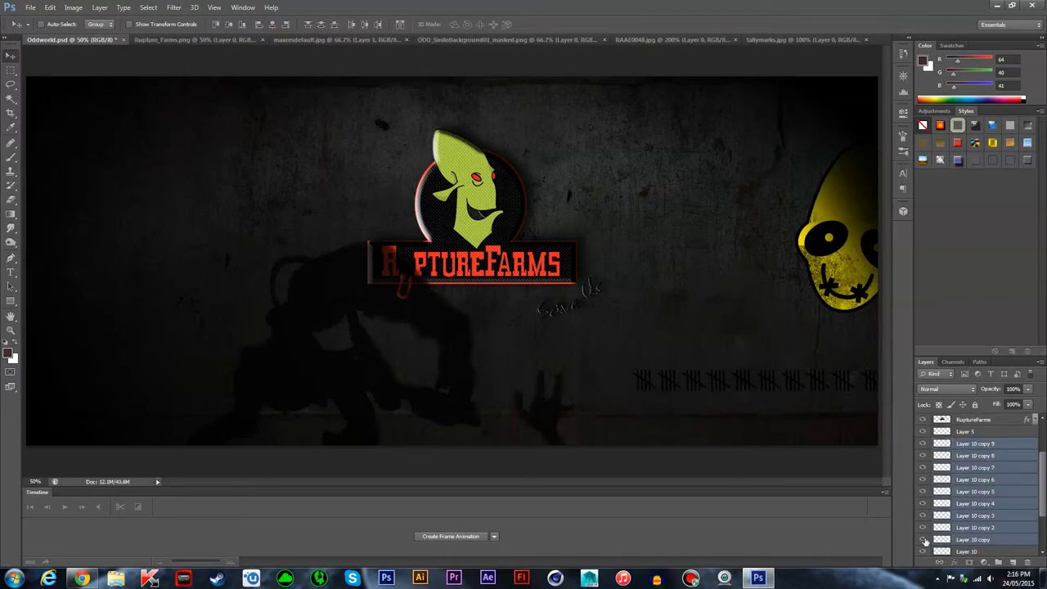
right_click(957, 552)
- Merge the tally layers and add a Bevel & Emboss with size 0
left_click(924, 344)
right_click(973, 489)
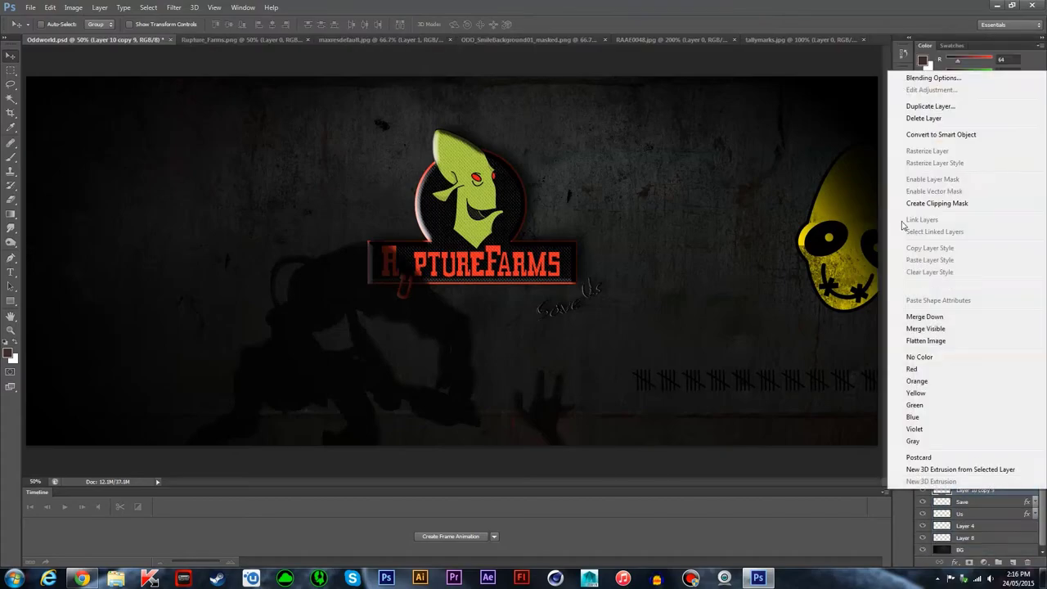
left_click(924, 75)
left_click(733, 223)
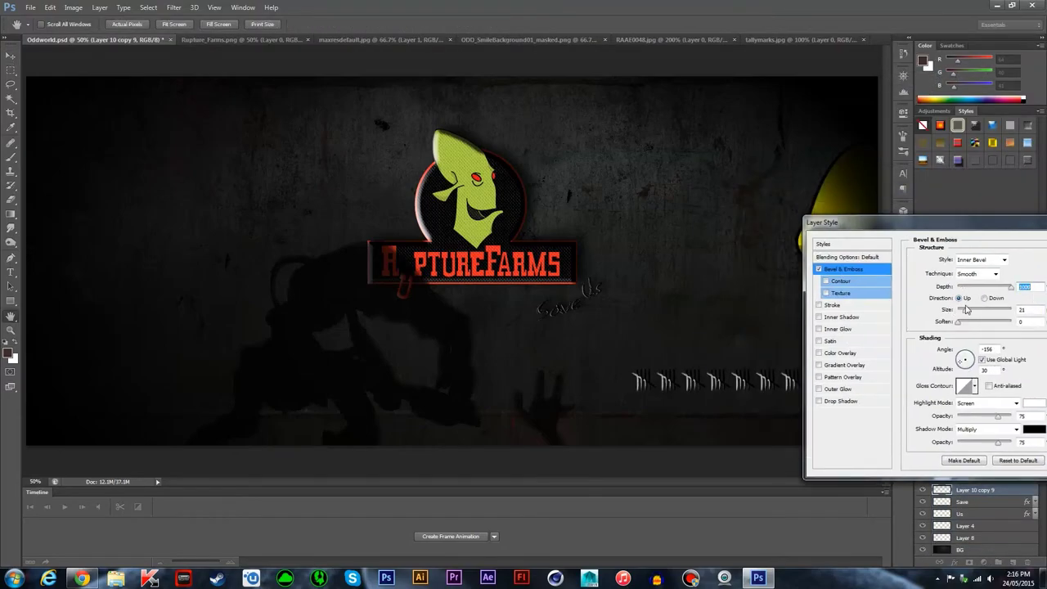
left_click_drag(966, 309, 979, 324)
left_click_drag(973, 221, 402, 103)
- Make the bevel shadow white in Normal mode, add a drop shadow, and apply
left_click(465, 310)
left_click(626, 327)
left_click(869, 328)
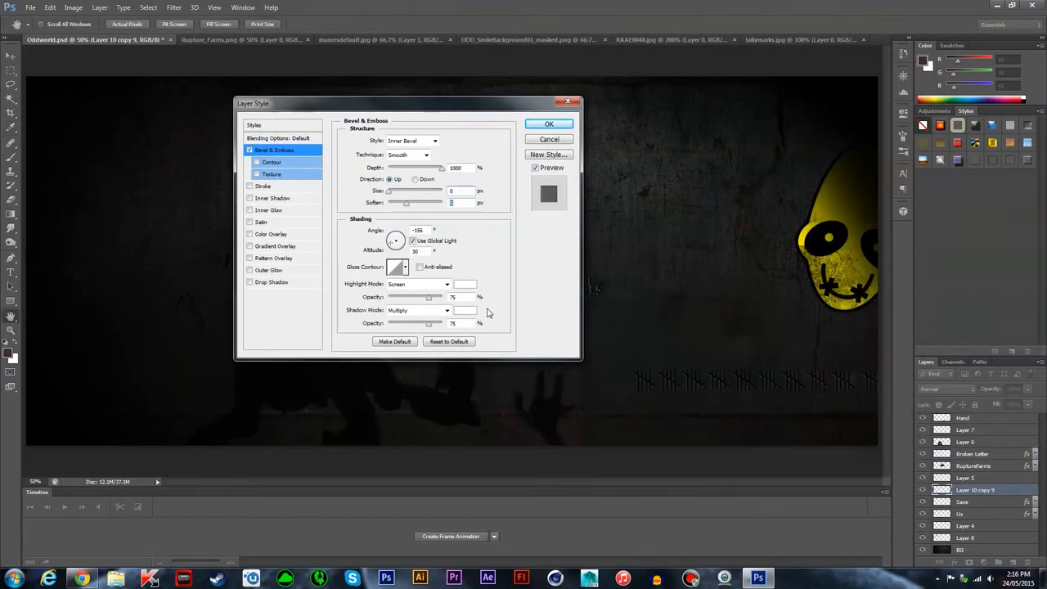
left_click(447, 310)
left_click(413, 30)
left_click(250, 283)
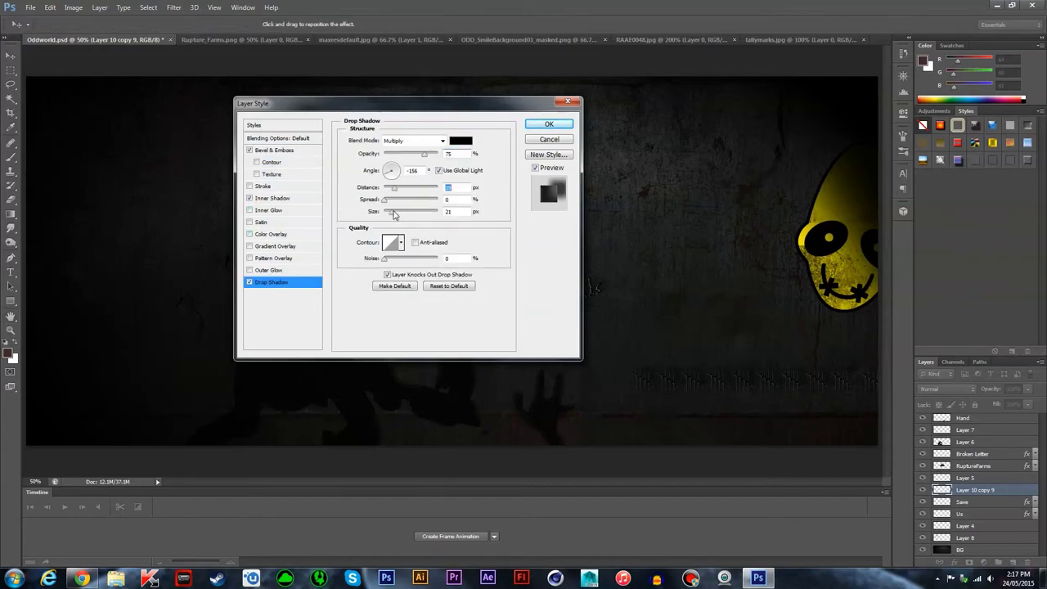
key("Return")
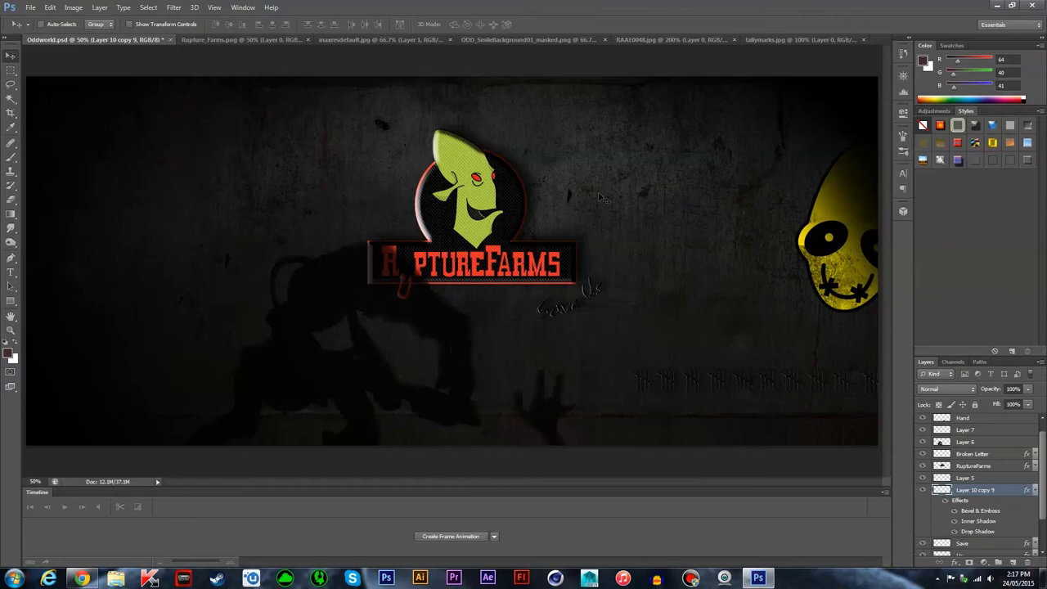
- Darken the tally marks with a Brightness/Contrast adjustment
key("alt+i")
key("Escape")
key("alt+i")
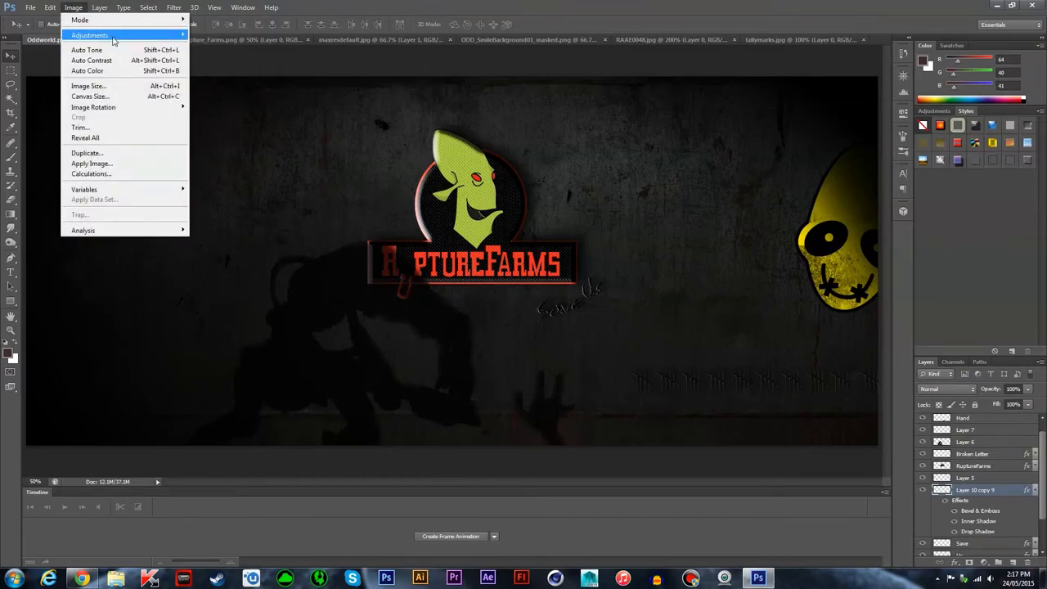
key("a")
key("c")
key("Return")
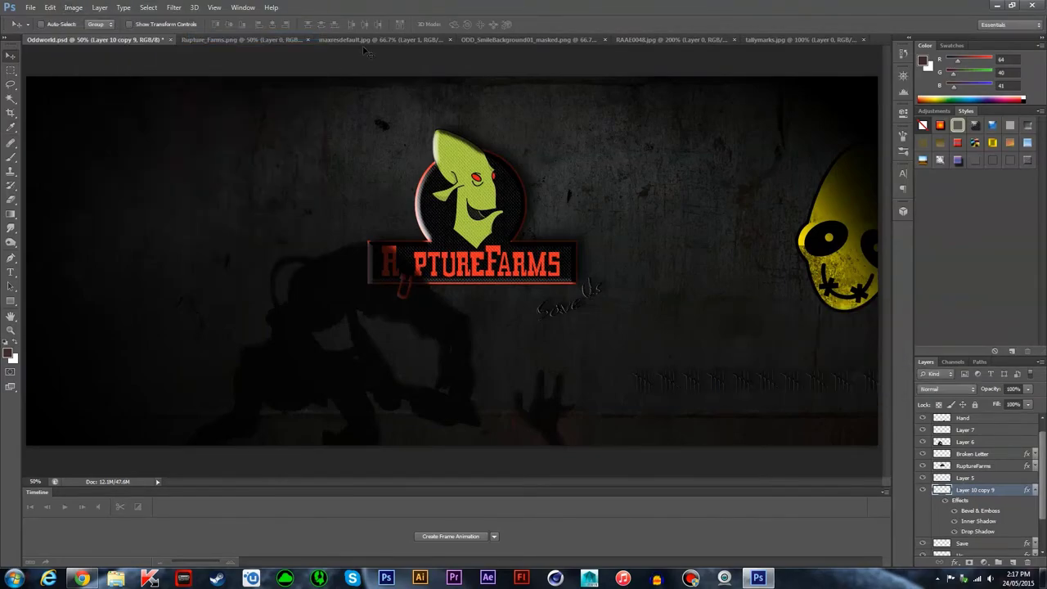
- Apply a Levels adjustment to the tally marks
key("alt+i")
key("a")
key("l")
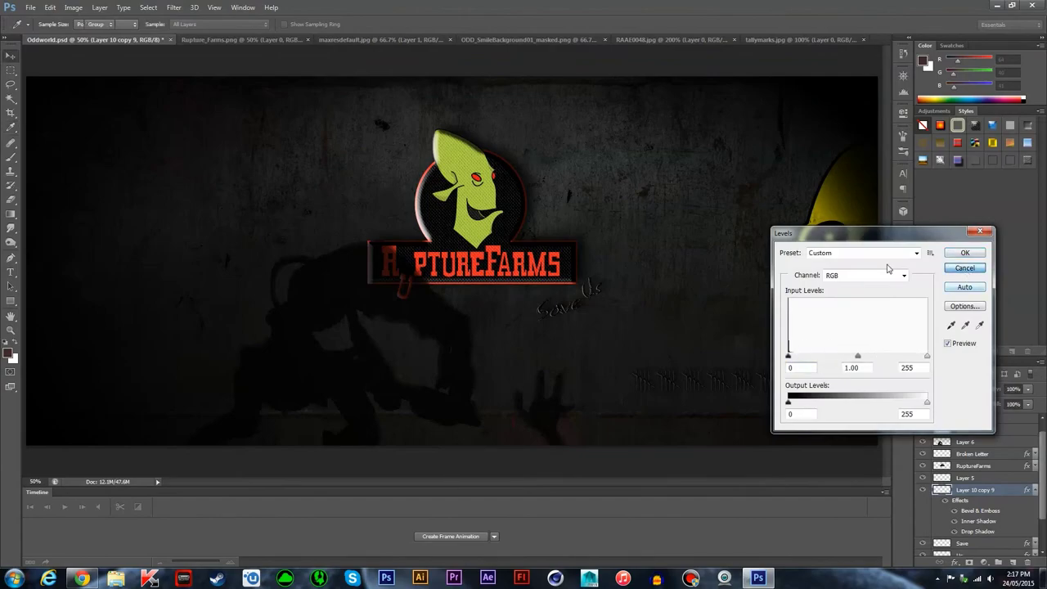
key("Return")
- Set vibrance to -35 with lowered saturation, then zoom out to the whole banner
key("alt+i")
key("a")
key("v")
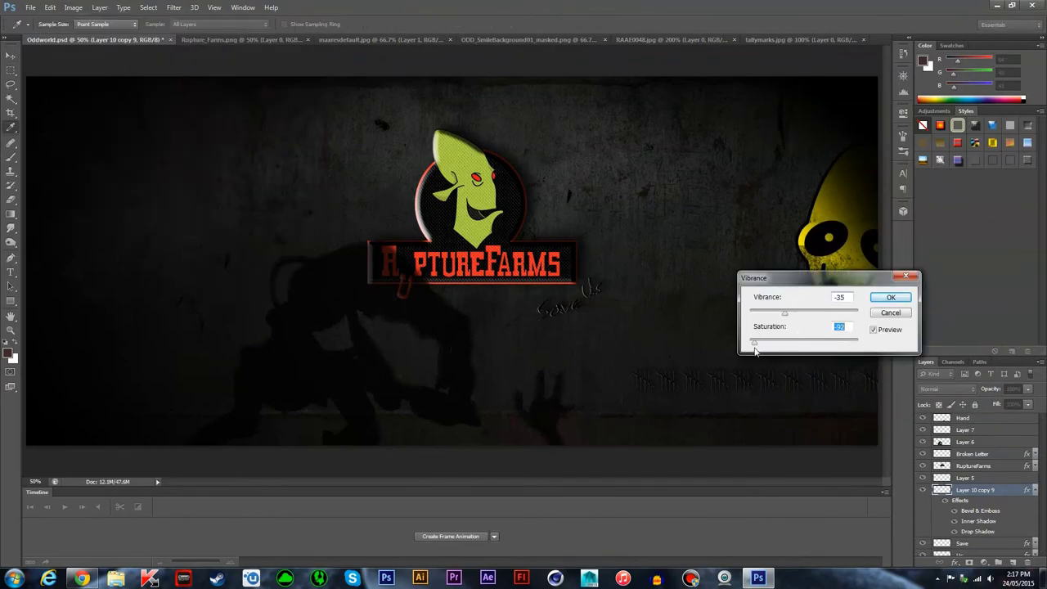
key("Return")
key("ctrl+minus")
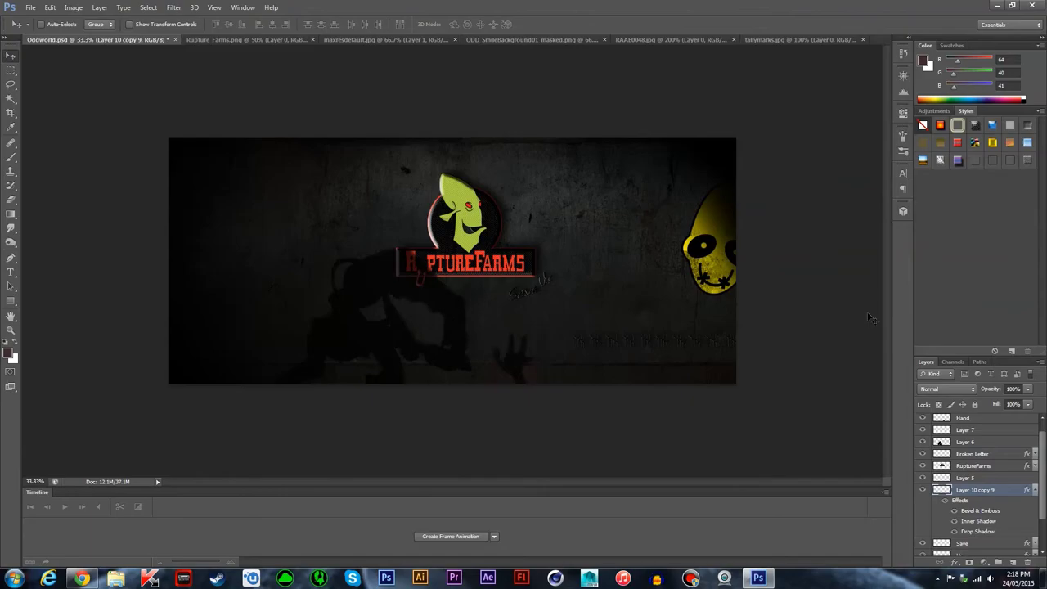
- Select the tally-mark pixels and drag a gradient to fade the marks toward the right
scroll(982, 491, "down", 2)
key("g")
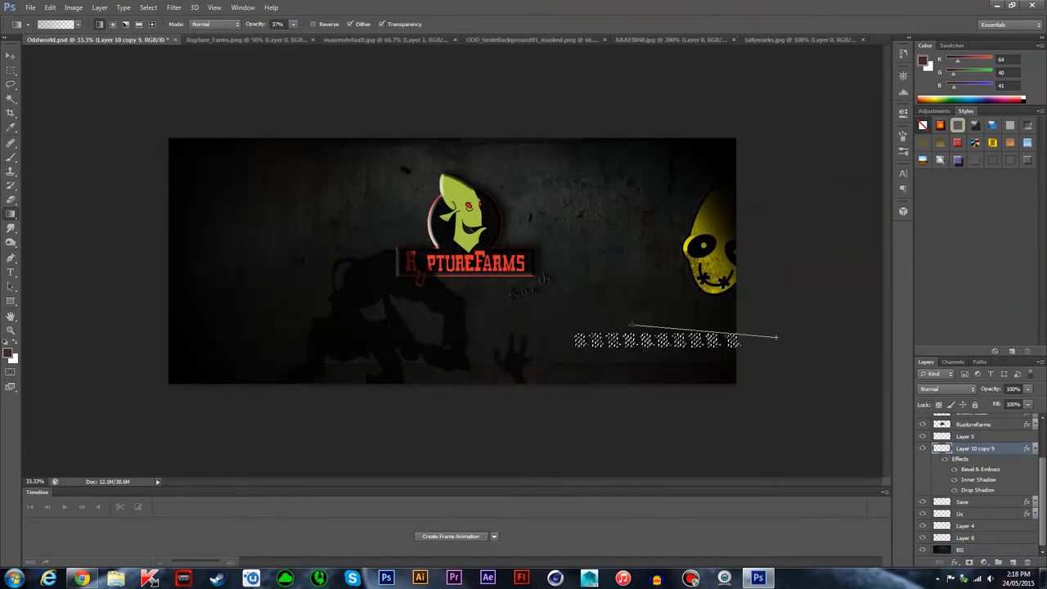
left_click(942, 448, "ctrl")
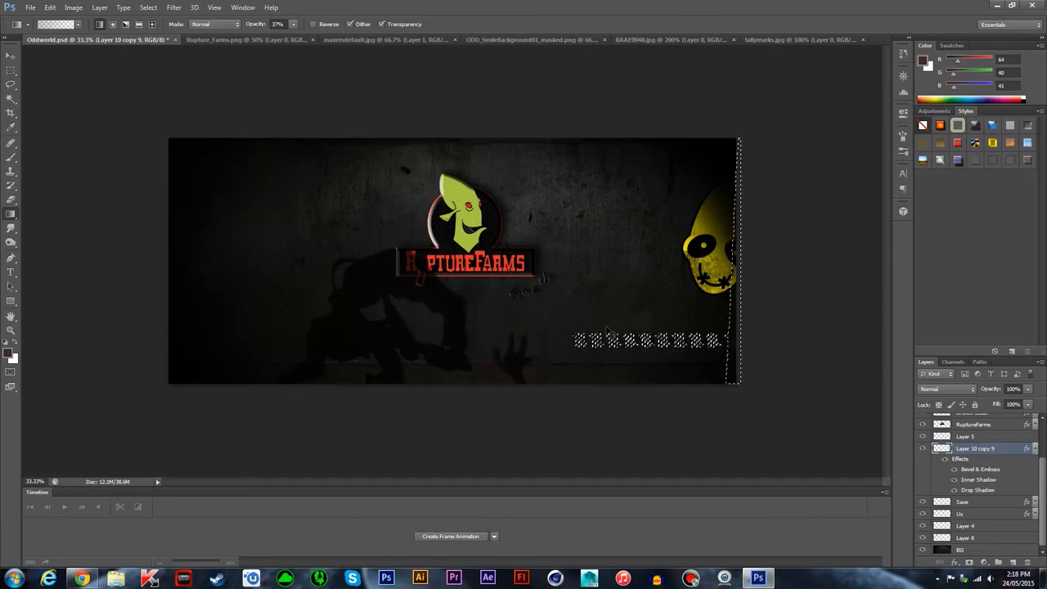
left_click(955, 562)
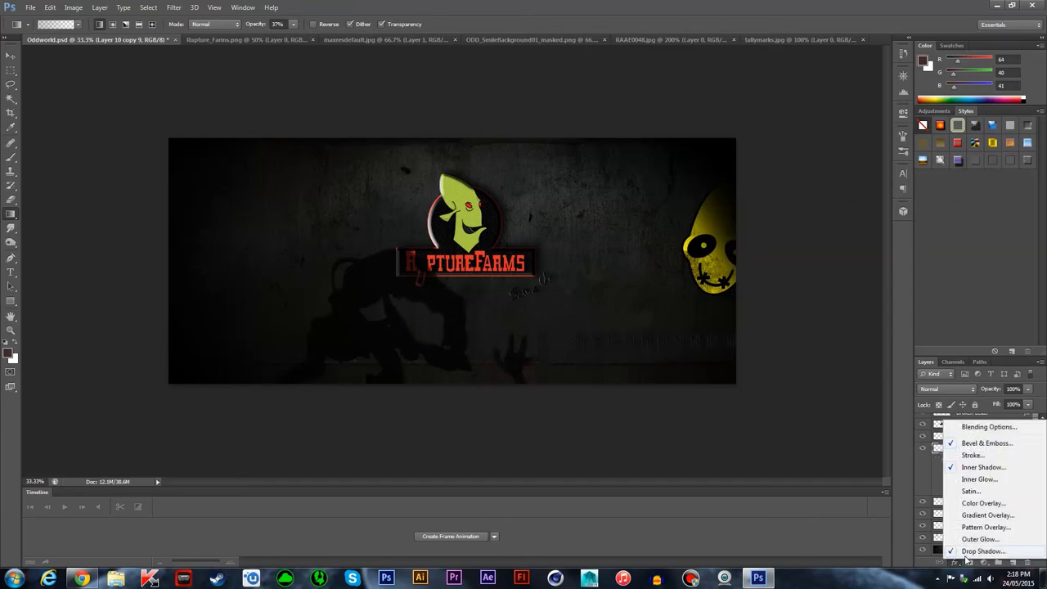
left_click(961, 548)
left_click(973, 448)
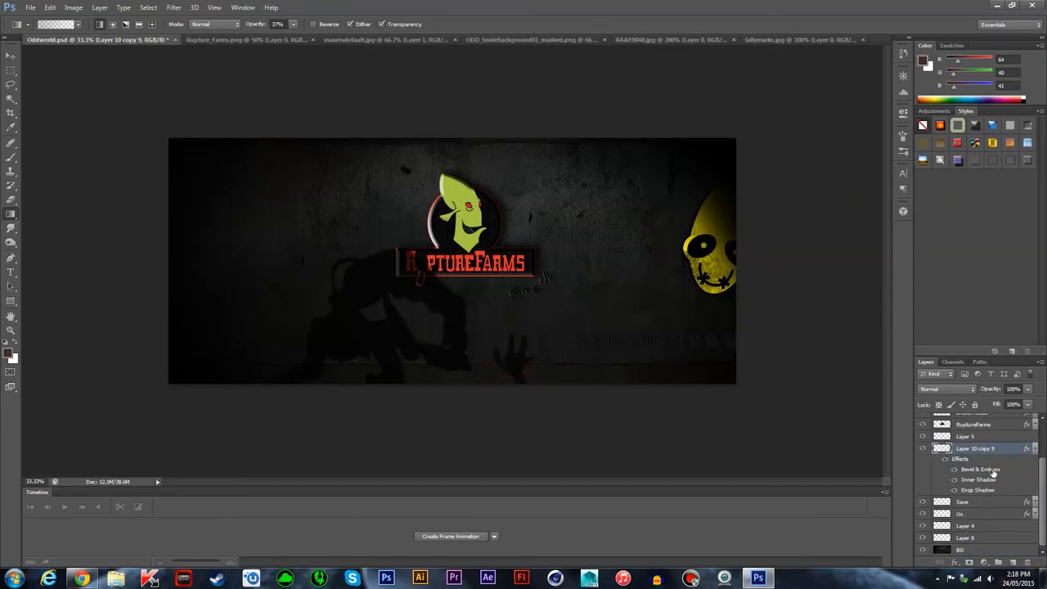
left_click(942, 448, "ctrl")
left_click_drag(575, 343, 762, 346)
key("ctrl+d")
- Zoom in and apply a second gradient that darkens the right end of the tally marks
key("ctrl+plus")
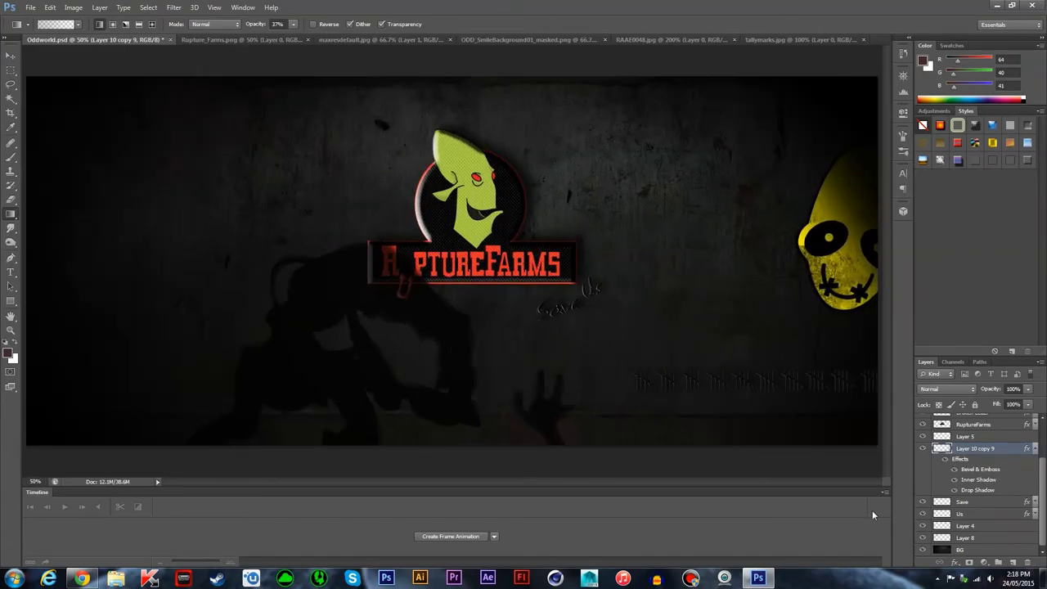
key("ctrl+plus")
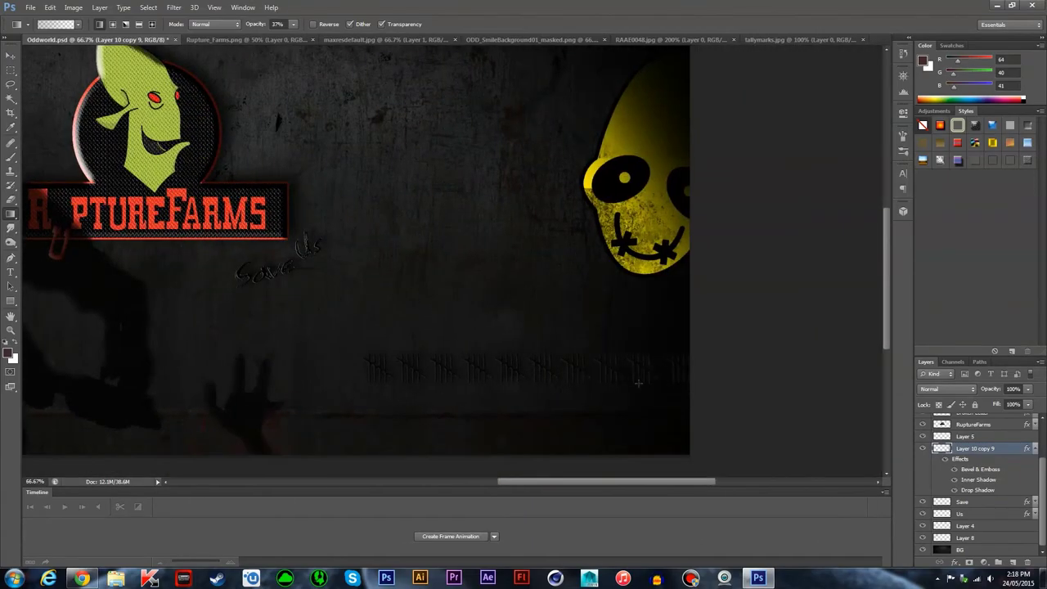
left_click(941, 448, "ctrl")
left_click_drag(577, 370, 637, 372)
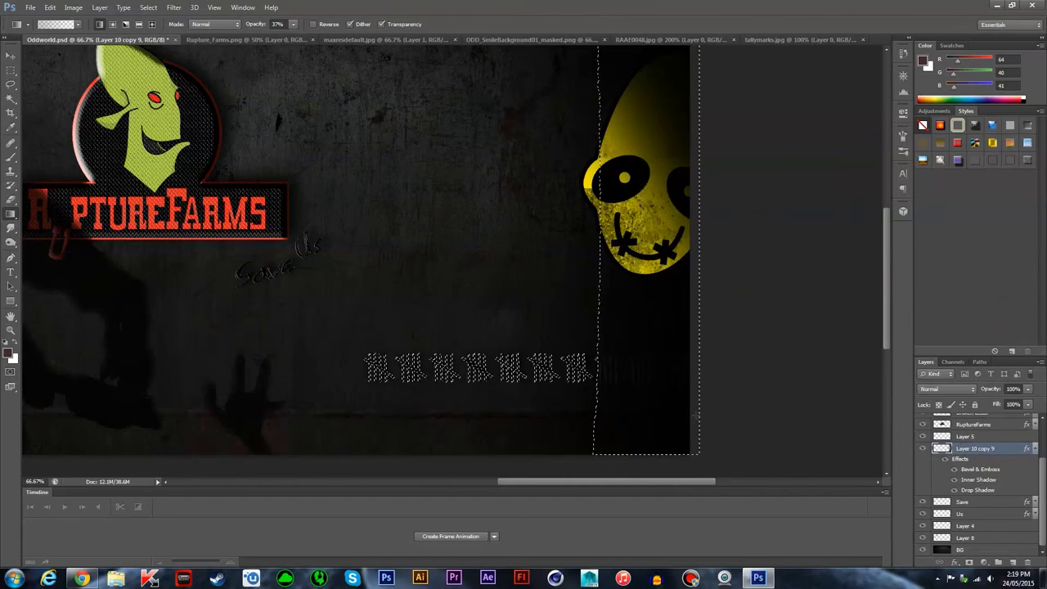
key("ctrl+d")
- Check the faded tally marks at different zooms and save the banner document
key("ctrl+minus")
key("ctrl+minus")
key("ctrl+plus")
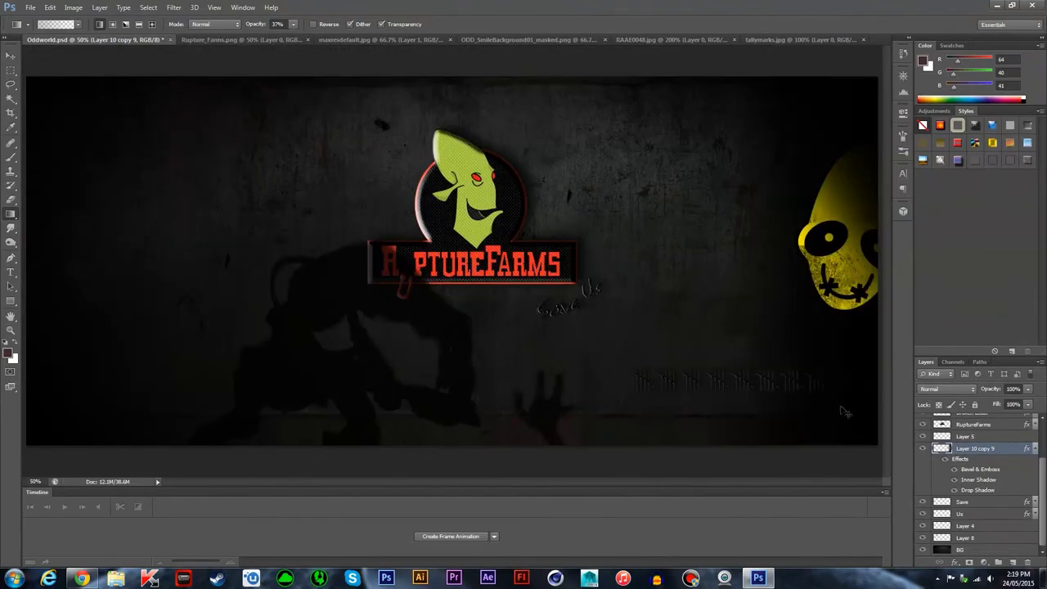
left_click(942, 448, "ctrl")
scroll(942, 448, "up", 3)
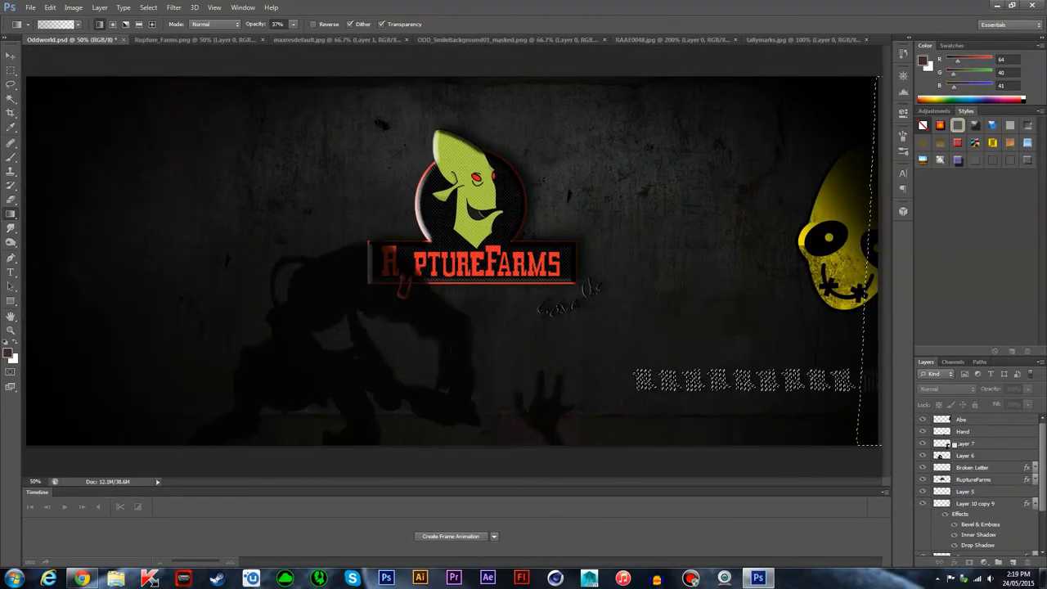
key("ctrl+d")
key("ctrl+s")
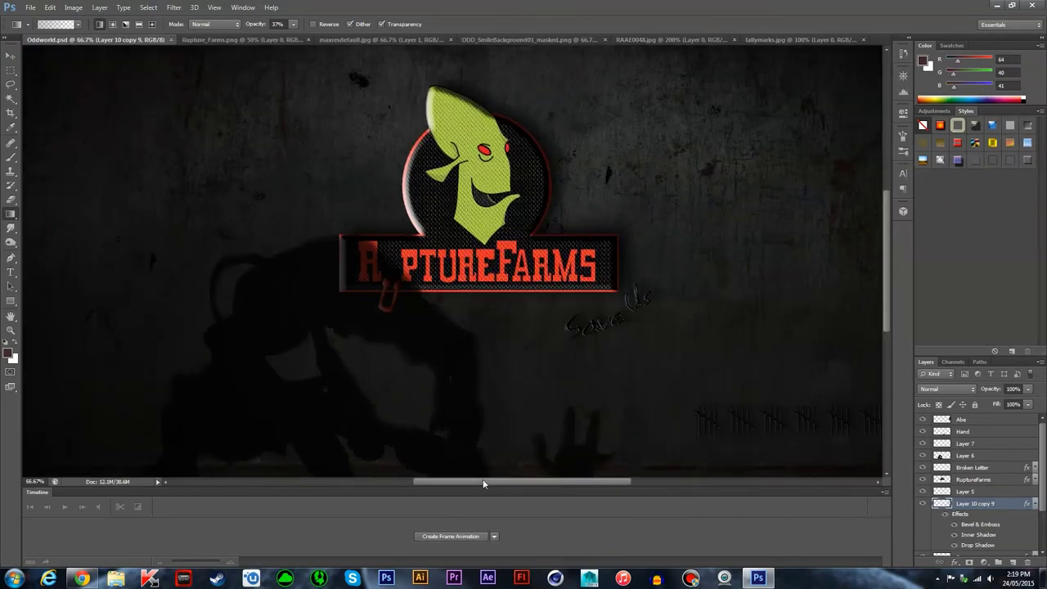
key("ctrl+minus")
- Dismiss the gradient error, make the Abe face layer active and undo the last change
left_click(941, 505, "ctrl")
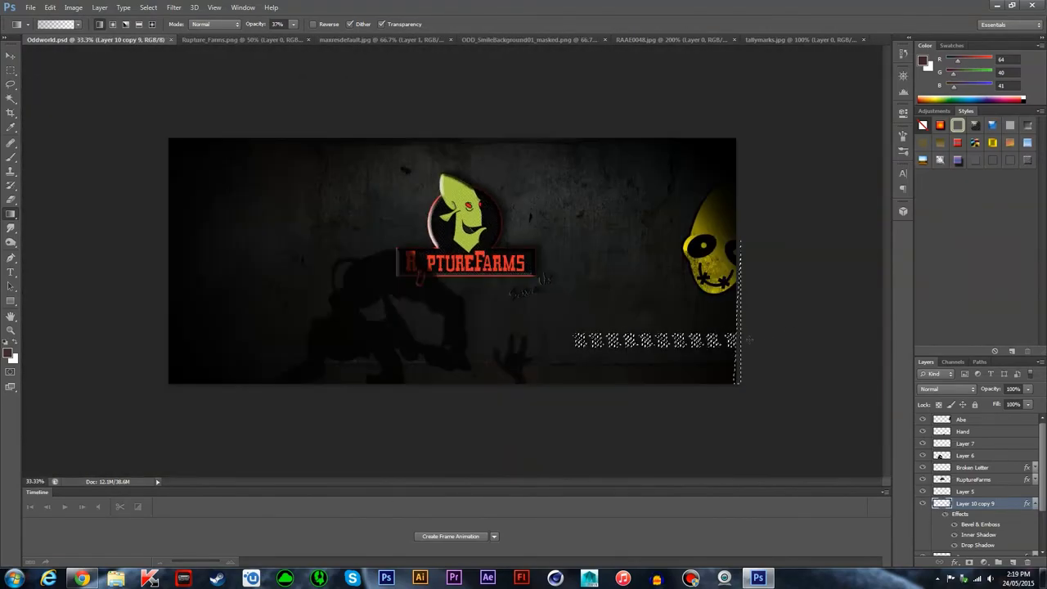
left_click(973, 503, "ctrl")
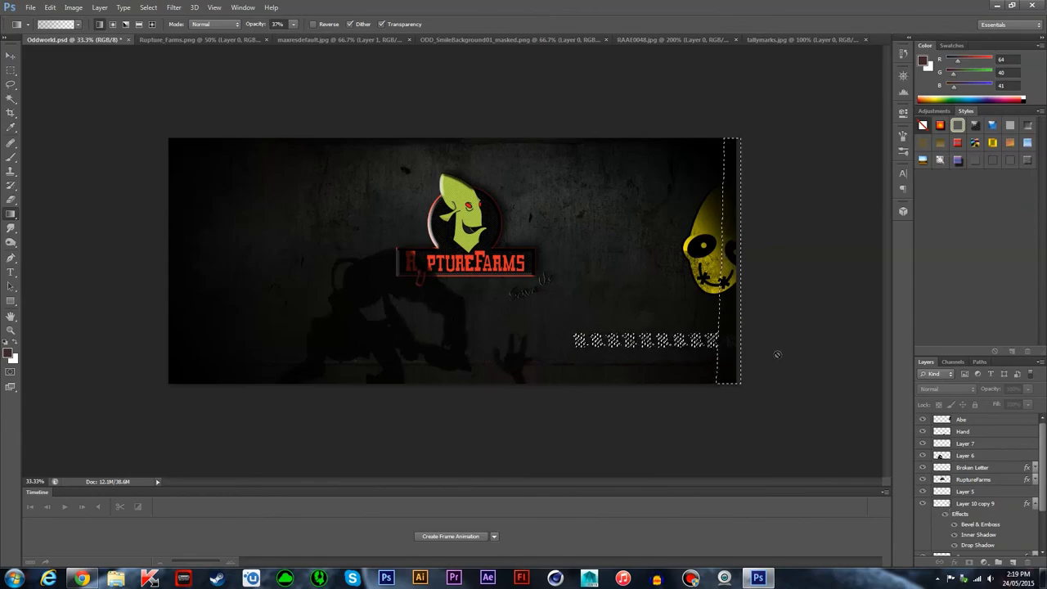
left_click(507, 219)
left_click(507, 220)
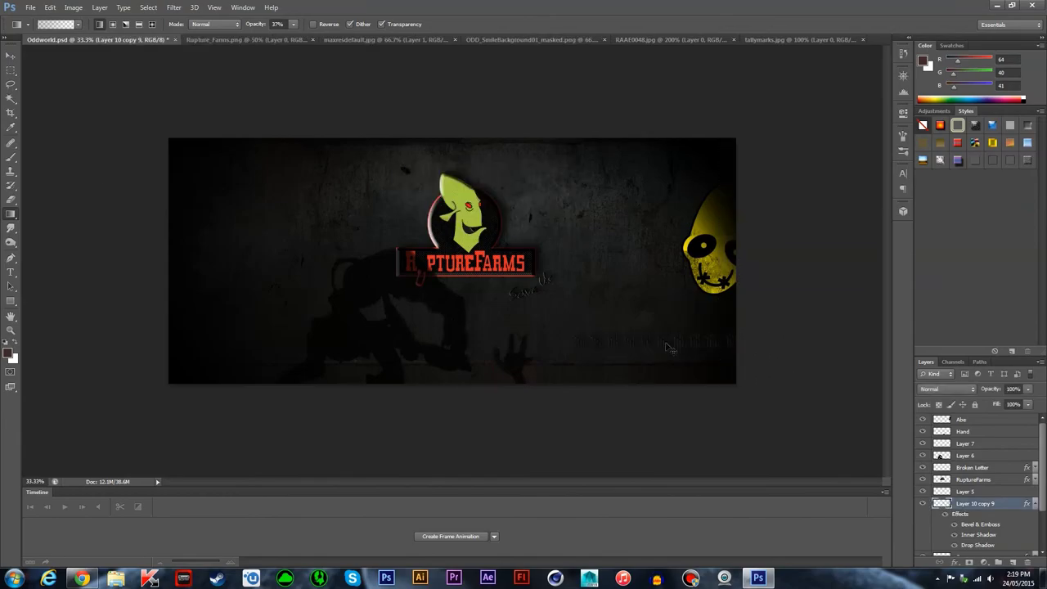
left_click(942, 420, "ctrl")
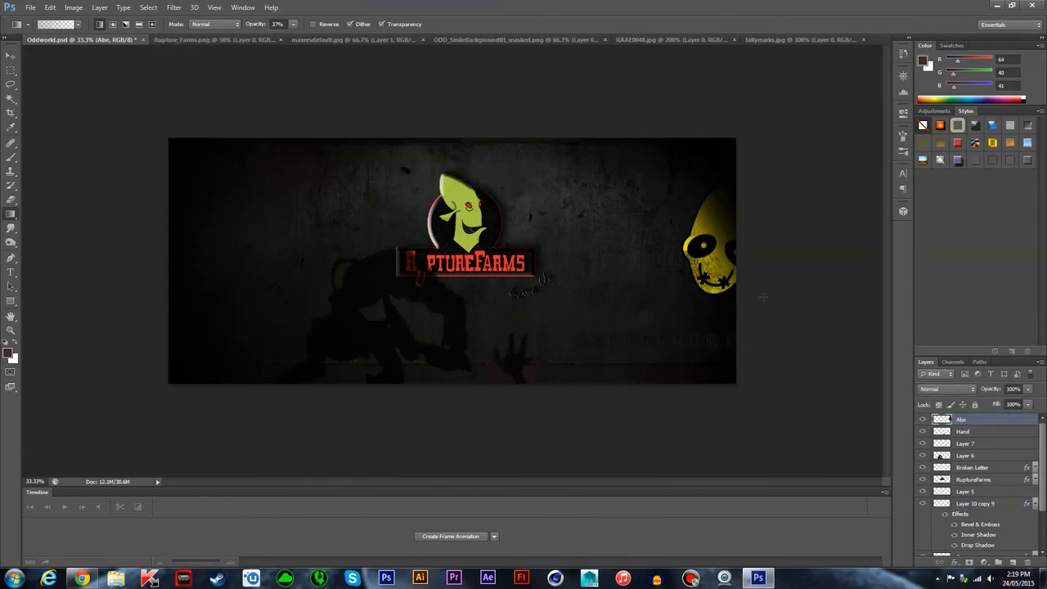
left_click(961, 421)
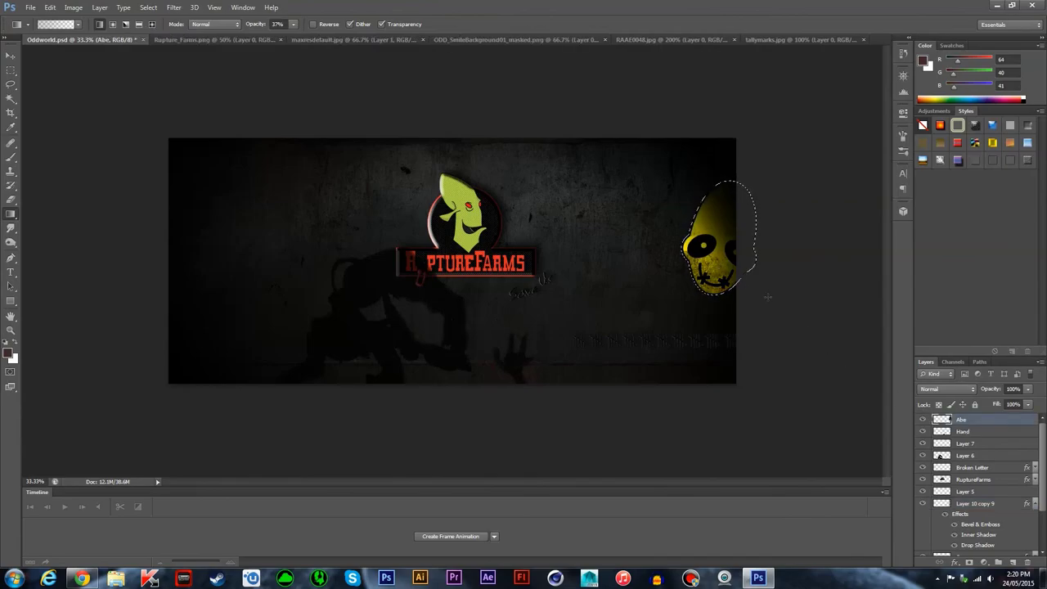
key("ctrl+z")
key("ctrl+z")
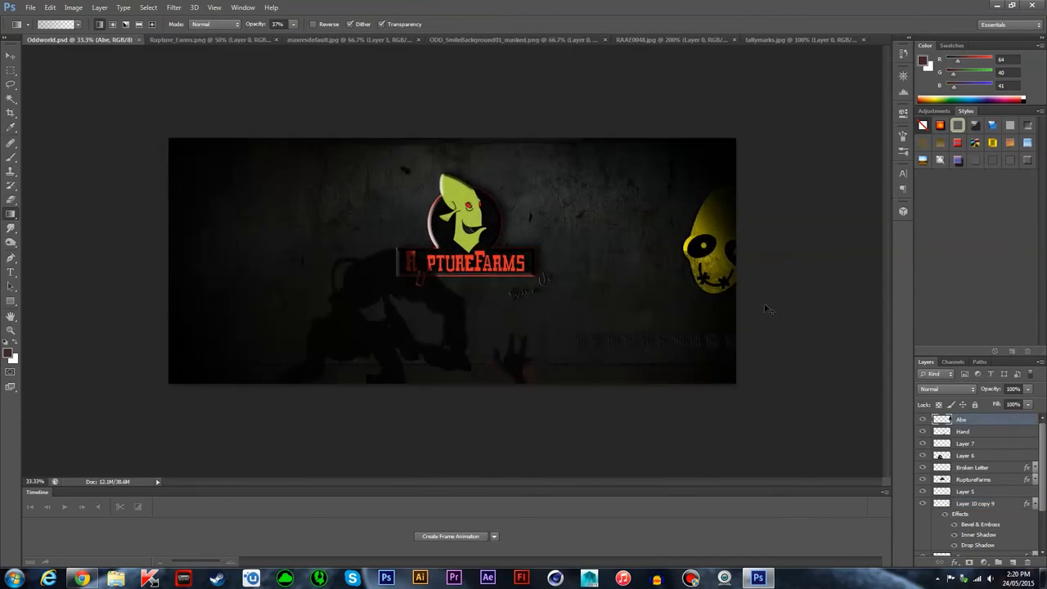
- Save a copy of the banner as a JPEG and confirm the quality settings
left_click(30, 8)
left_click(49, 148)
left_click(613, 303)
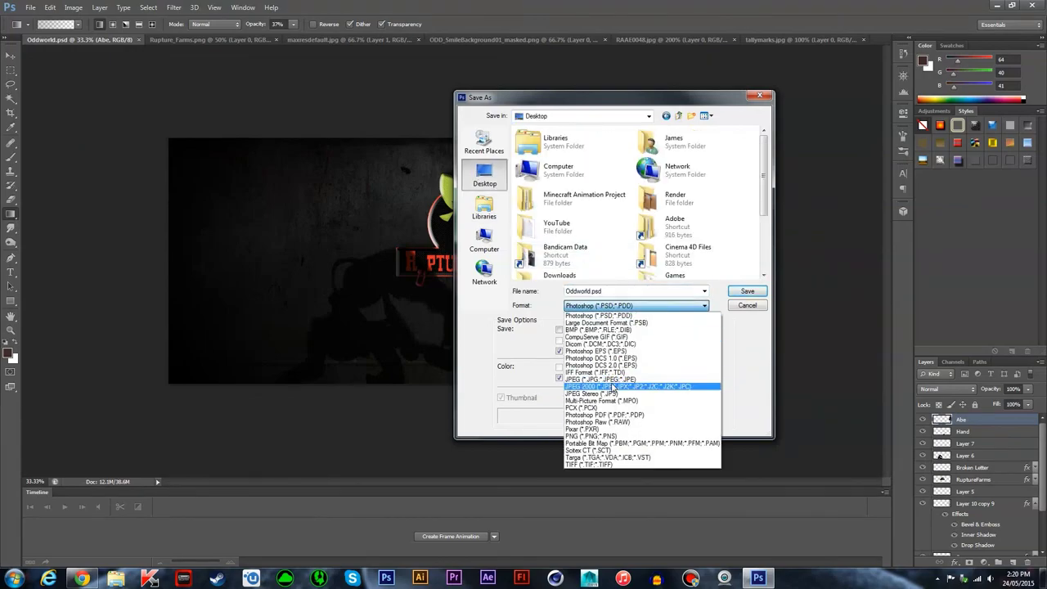
left_click(605, 387)
left_click(745, 303)
left_click(451, 126)
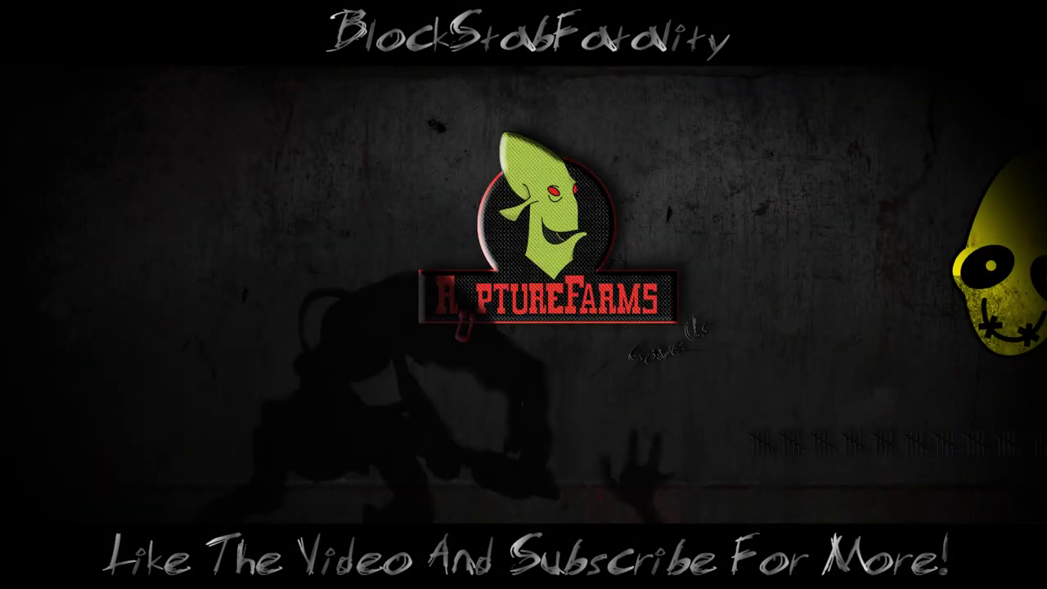